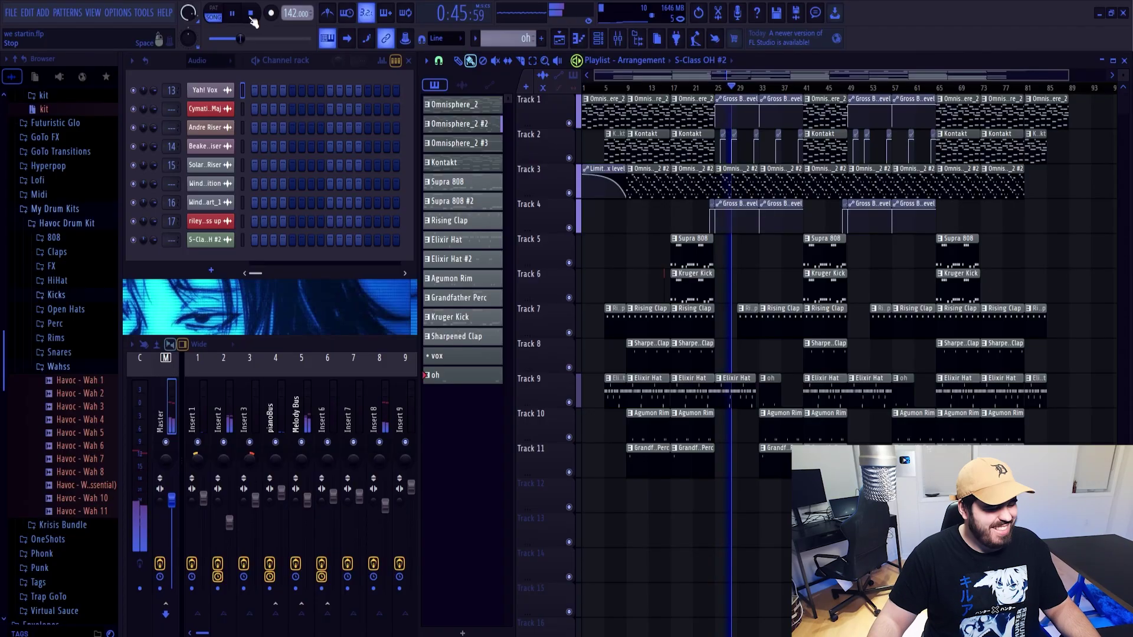
Stop the playback of the arrangement
left_click(251, 14)
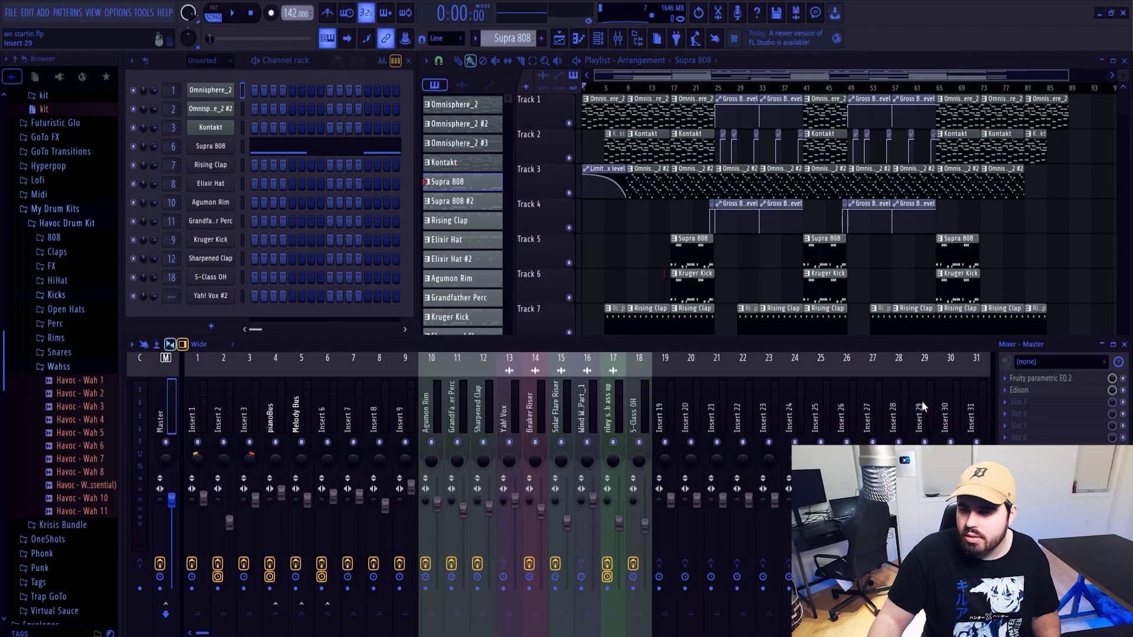
left_click(1020, 424)
mouse_move(1016, 363)
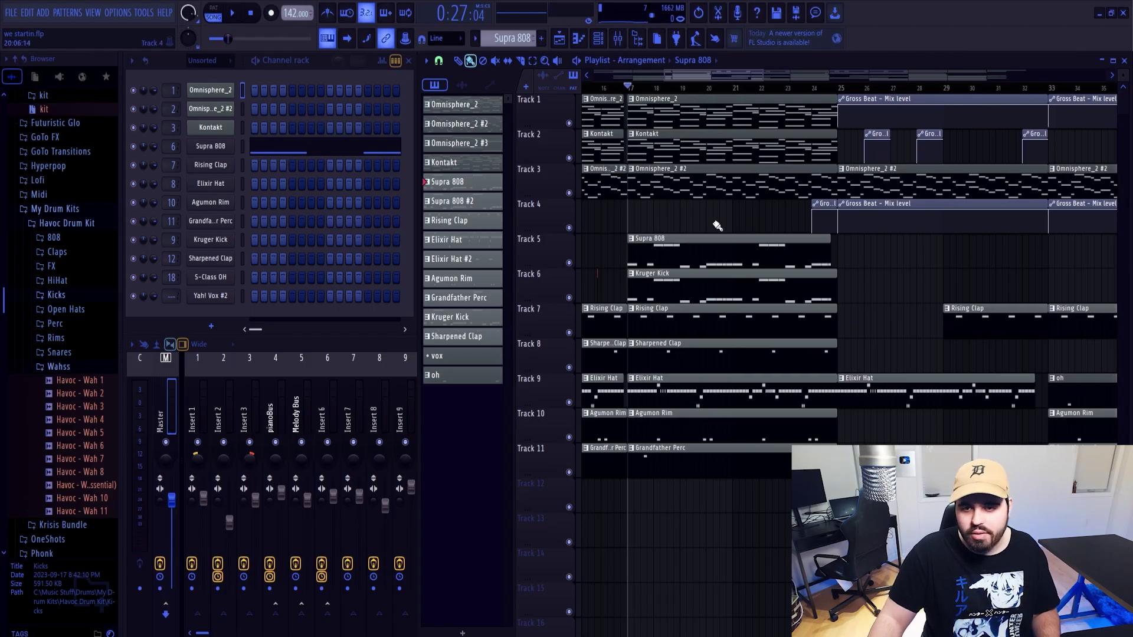
Select bars 17 to 25 of the arrangement across all tracks as a loop and play that section
left_click_drag(719, 512, 758, 284)
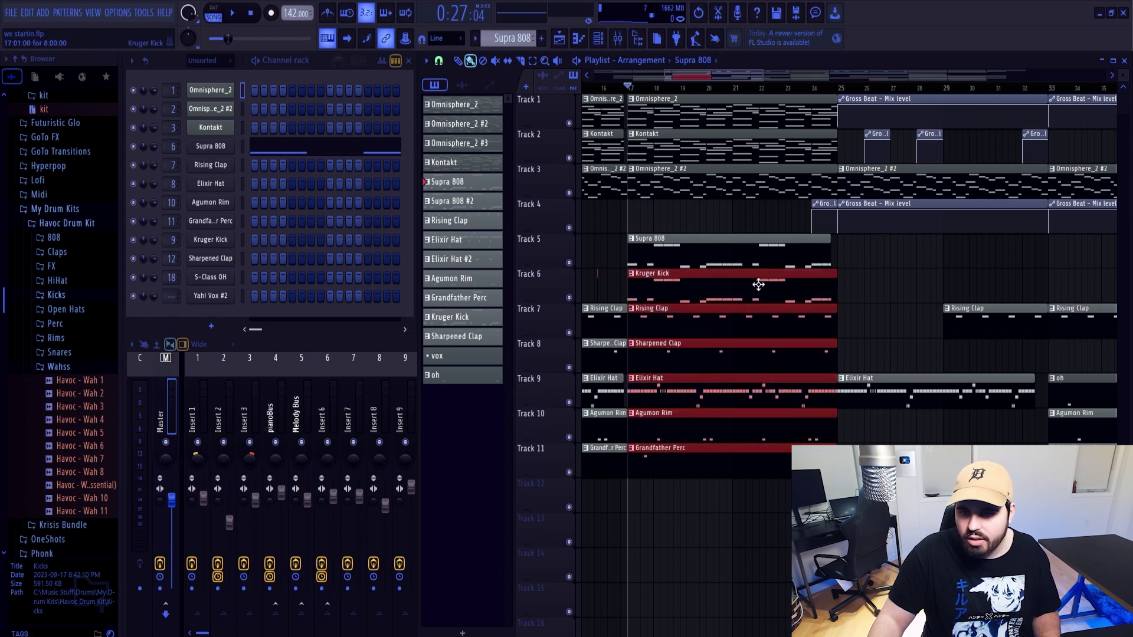
left_click(874, 315)
key("space")
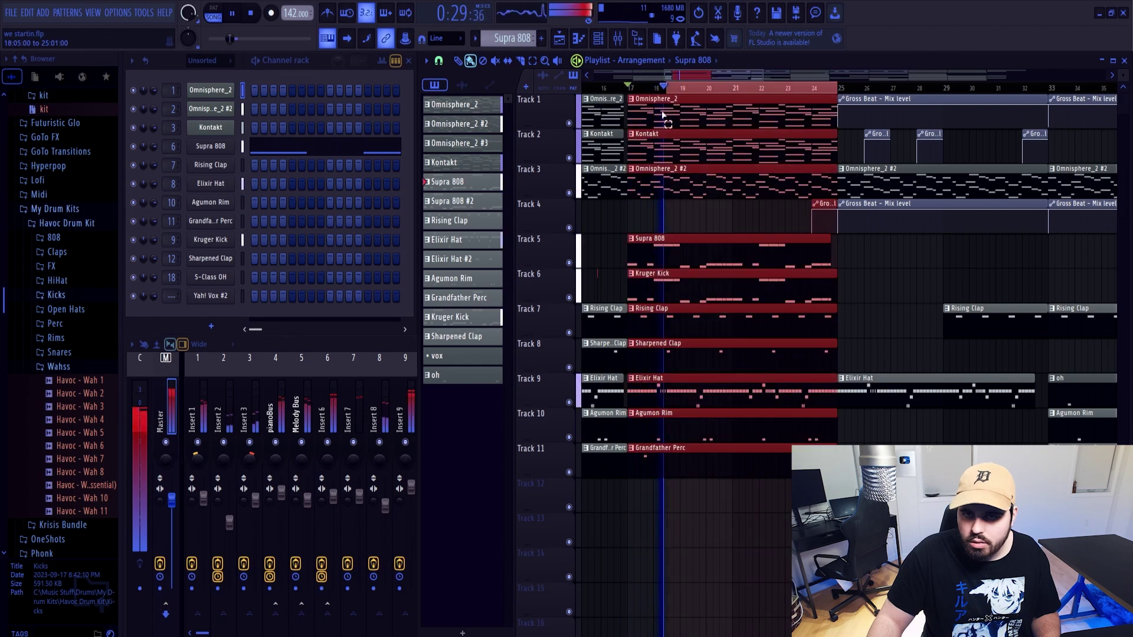
left_click_drag(842, 93, 628, 89)
key("space")
scroll(663, 257, "left", 1)
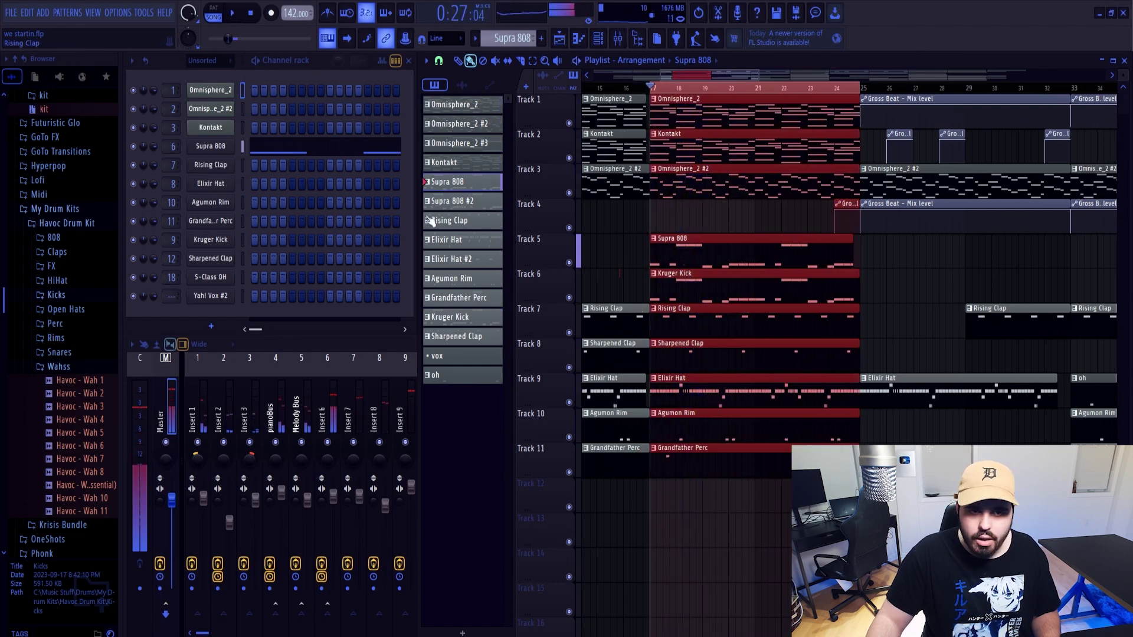
Check the Supra 808 channel's sample settings and preview the SHORT SPINZ sample from the DIONIS SECRET STASH 808S folder
left_click(210, 146)
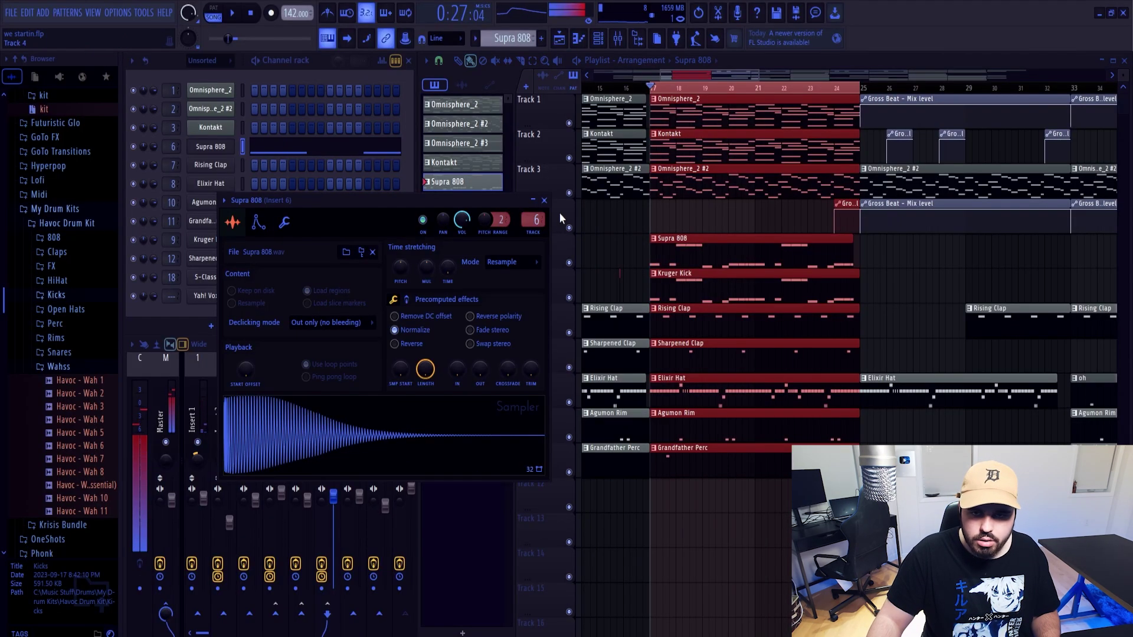
left_click(544, 200)
left_click(57, 224)
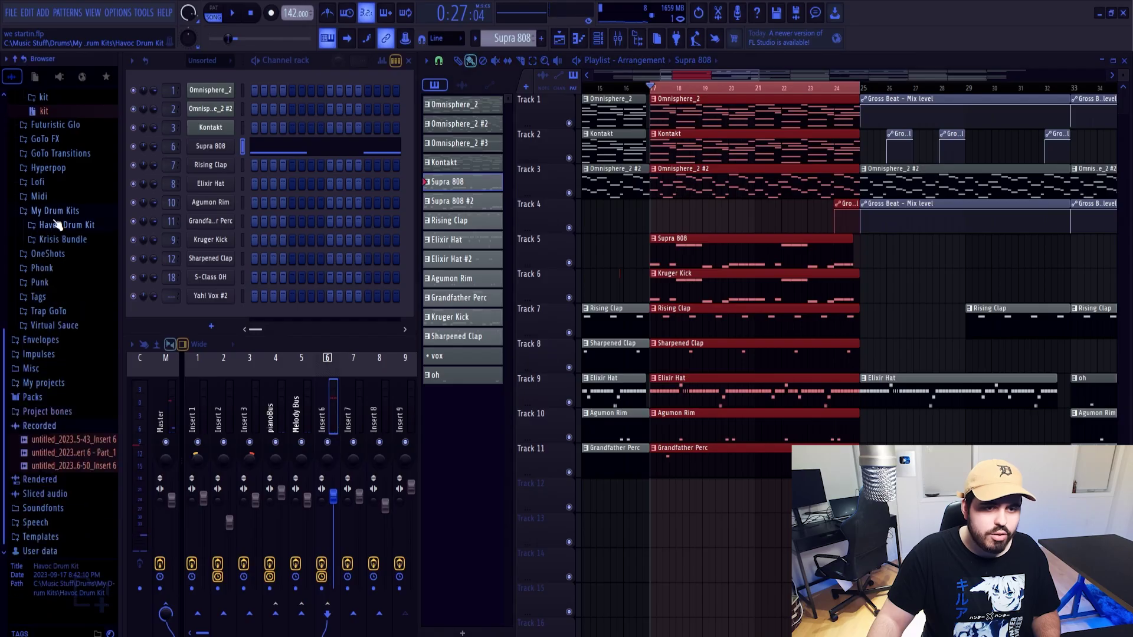
left_click(66, 227)
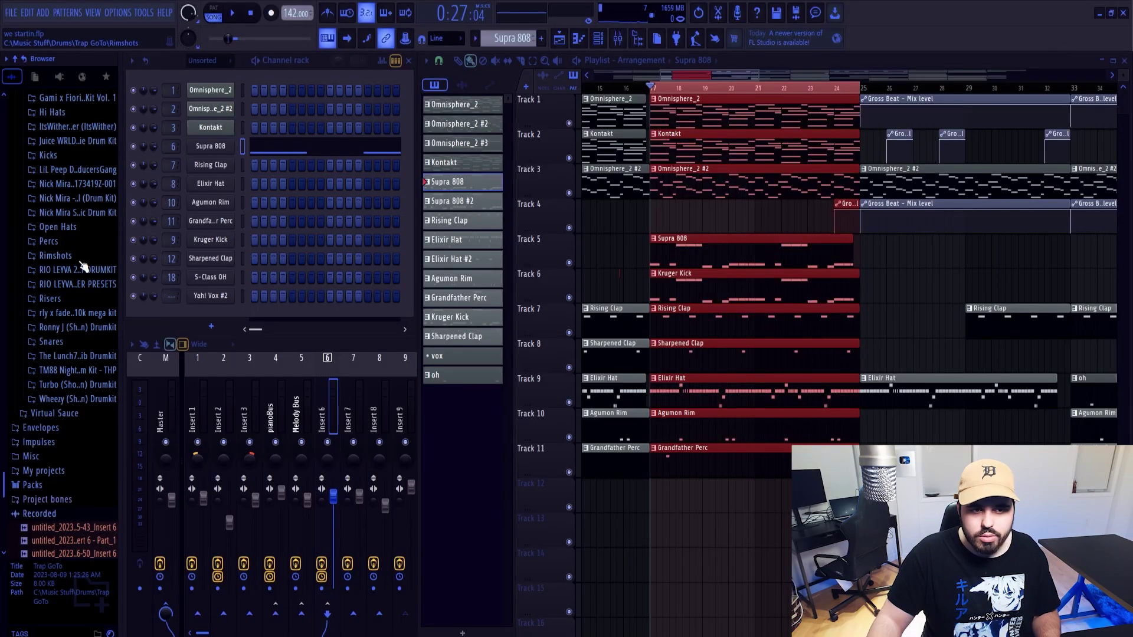
scroll(71, 224, "up", 5)
left_click(66, 227)
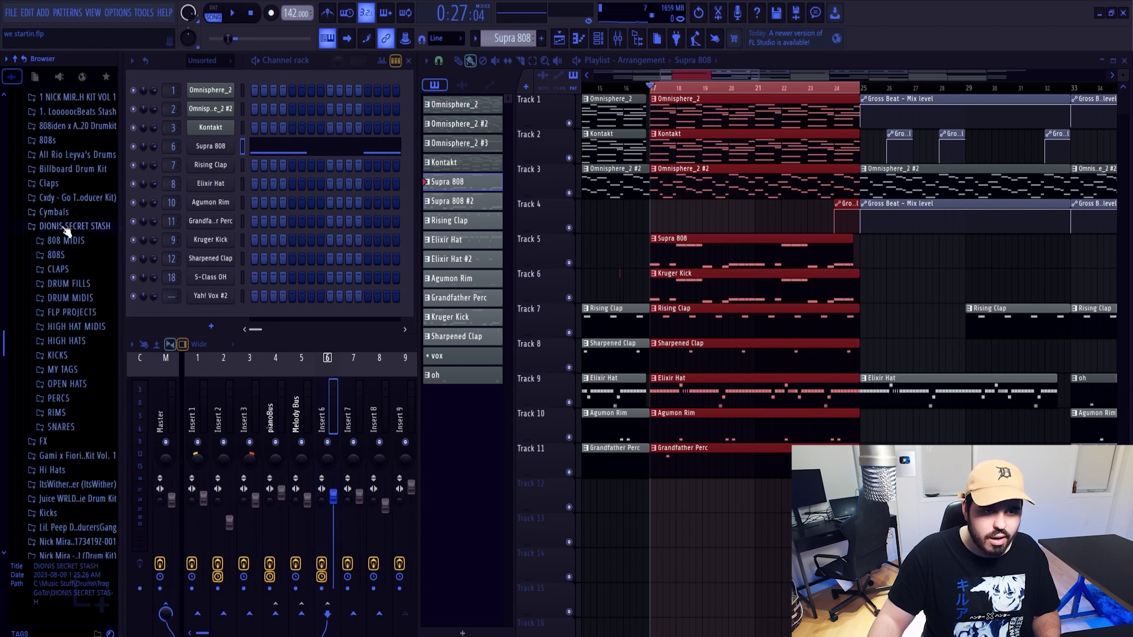
left_click(56, 255)
left_click(75, 452)
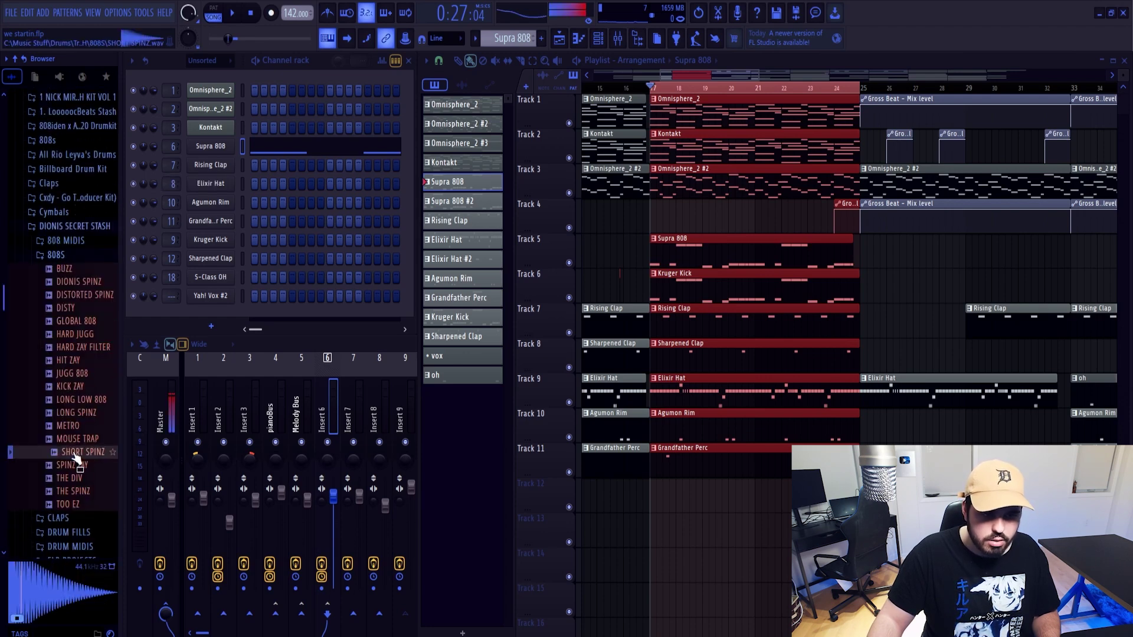
Replace the Supra 808 channel's sample with SHORT SPINZ and turn off Normalize in its sampler settings
left_click_drag(75, 455, 233, 153)
left_click(228, 152)
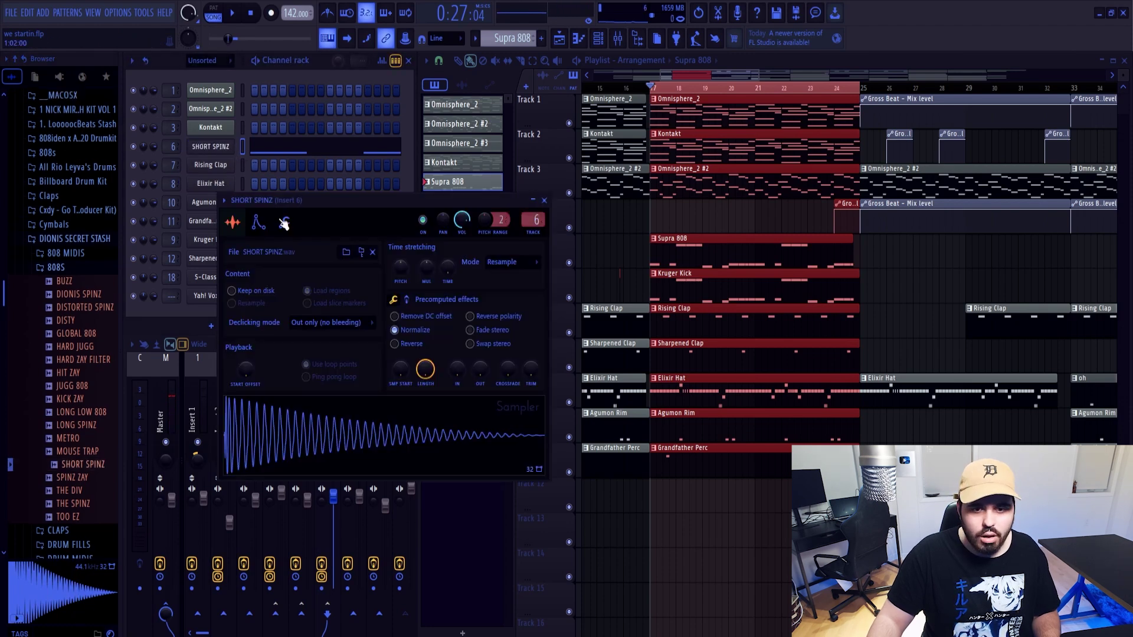
left_click(404, 331)
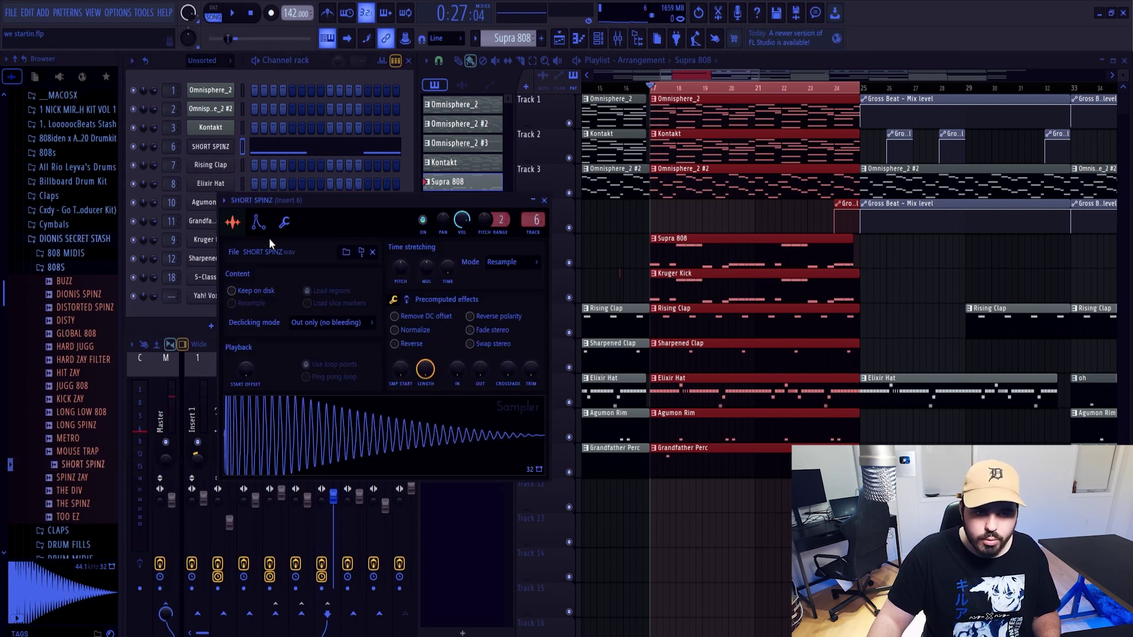
left_click(260, 224)
left_click(285, 225)
left_click(257, 224)
left_click(233, 223)
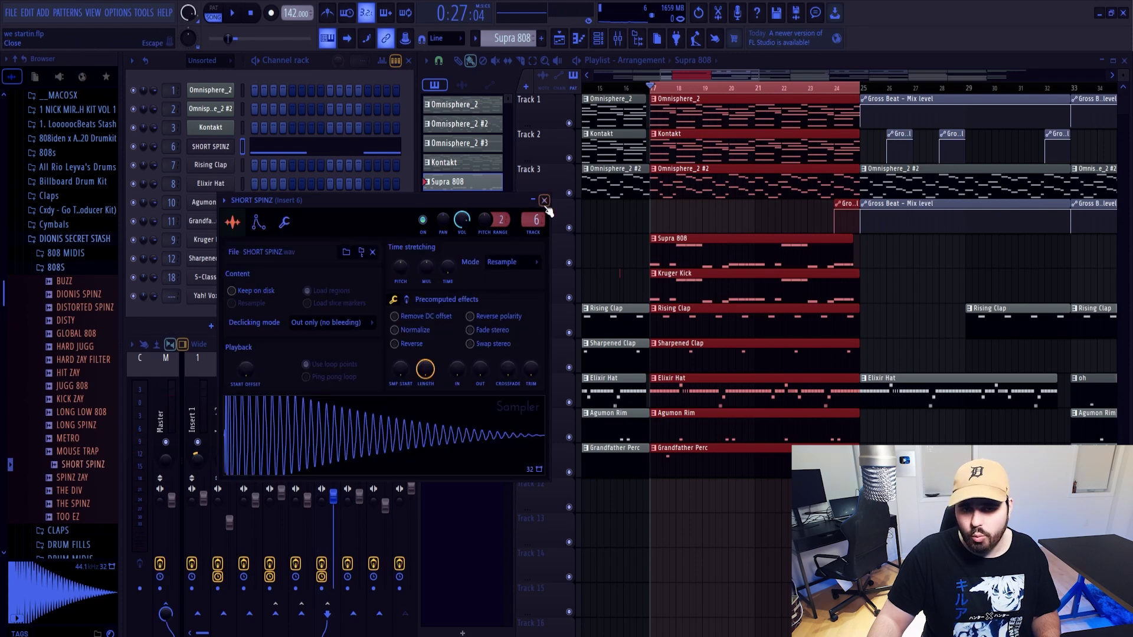
left_click(544, 201)
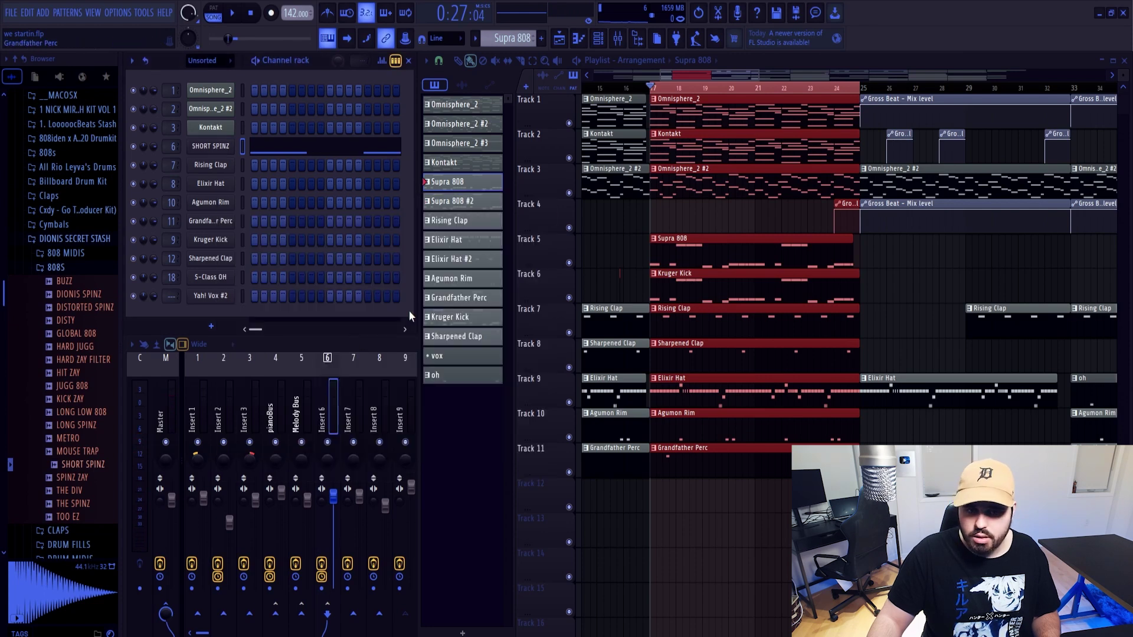
Flatten the band 3 boost in Fruity Parametric EQ 2 on the 808's mixer track, Insert 6
left_click(332, 412)
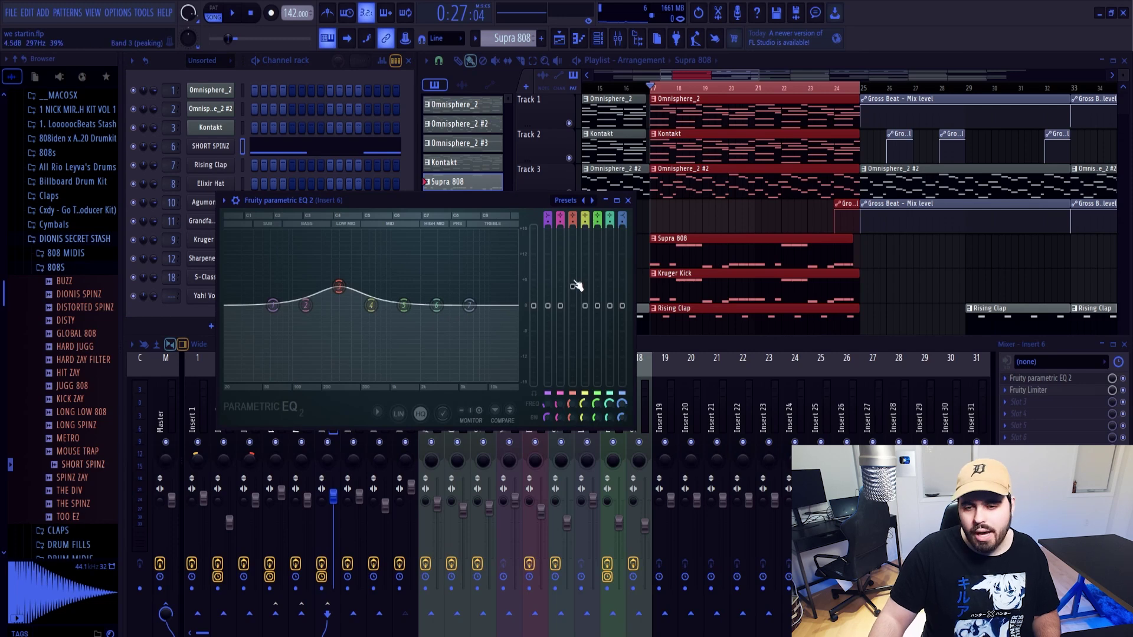
left_click_drag(575, 285, 573, 305)
left_click(628, 200)
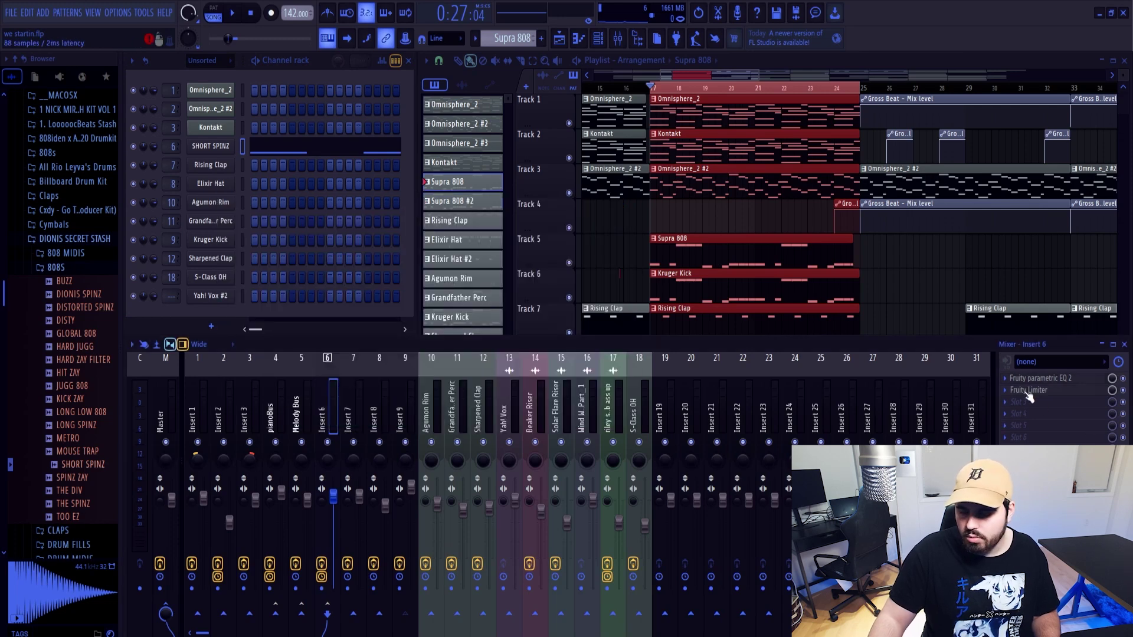
Play the selected section and examine how the Fruity Limiter on Insert 6 acts on the 808
left_click(1028, 391)
left_click(600, 217)
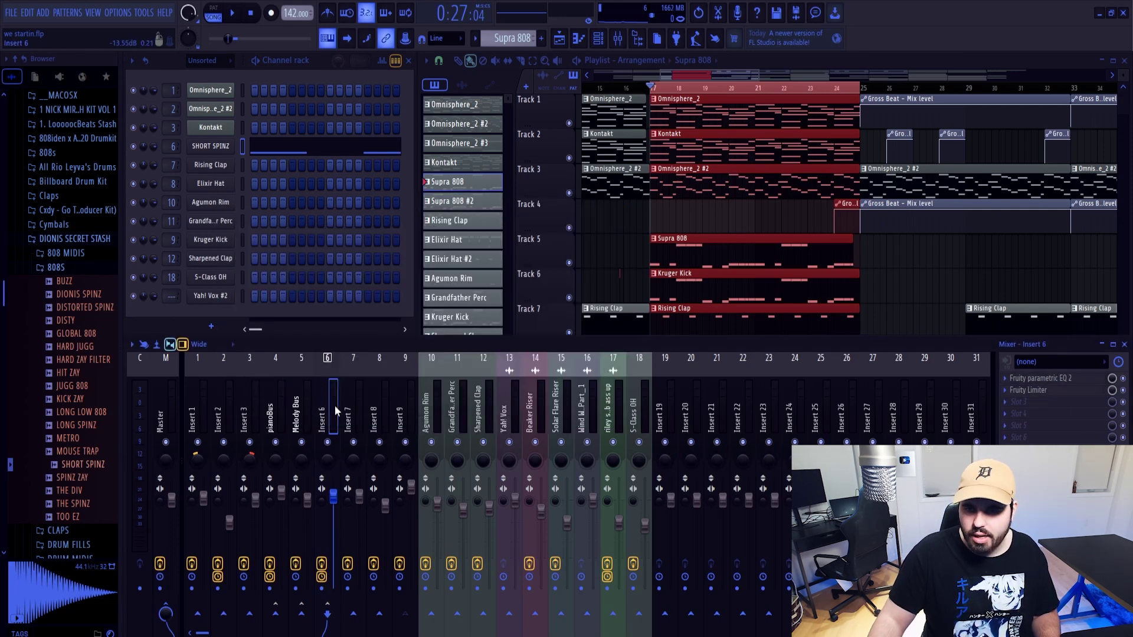
key("space")
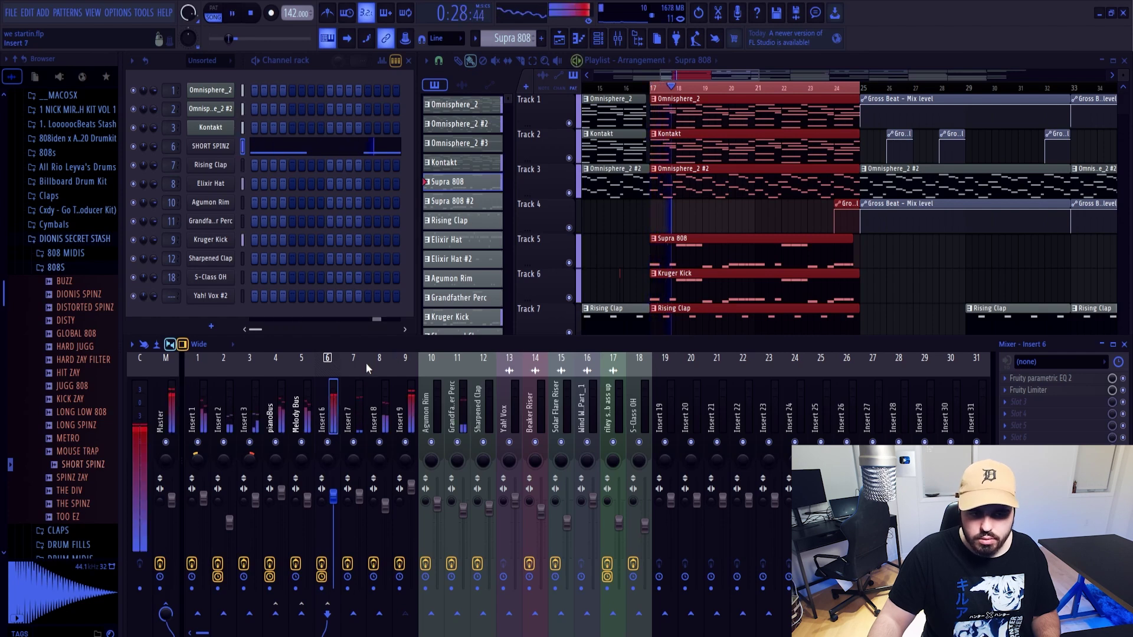
left_click(1029, 389)
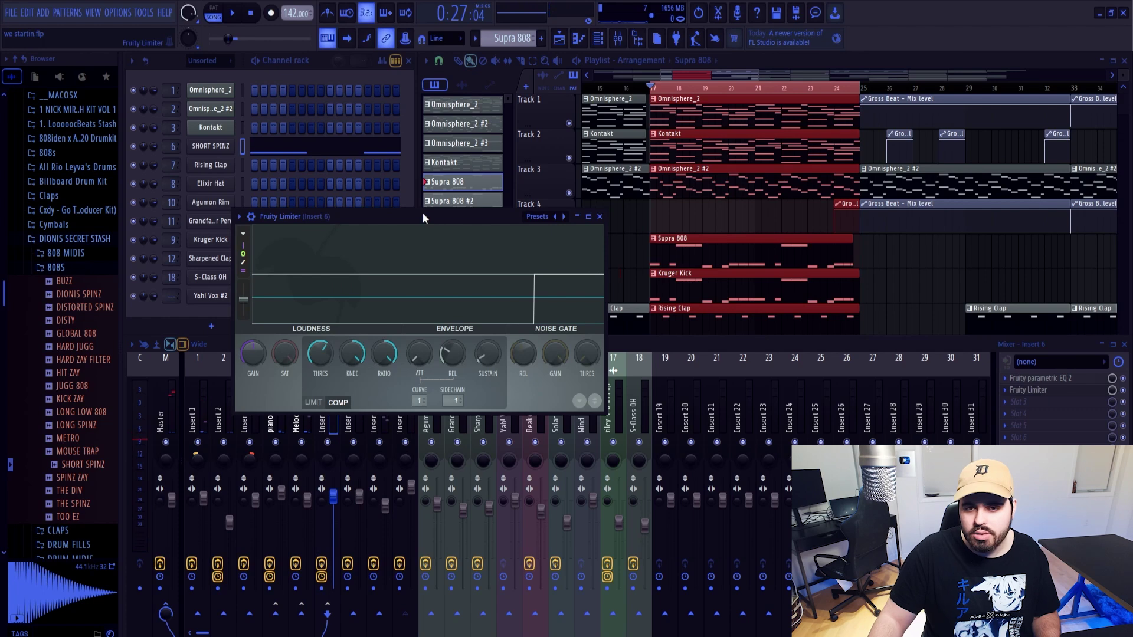
left_click_drag(422, 213, 406, 185)
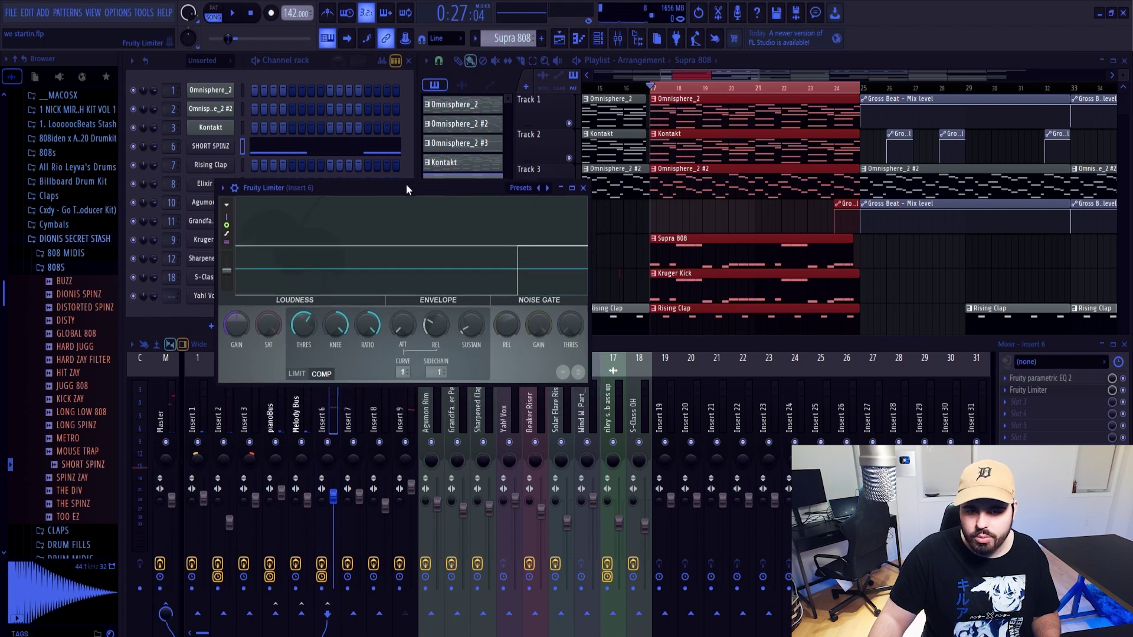
key("space")
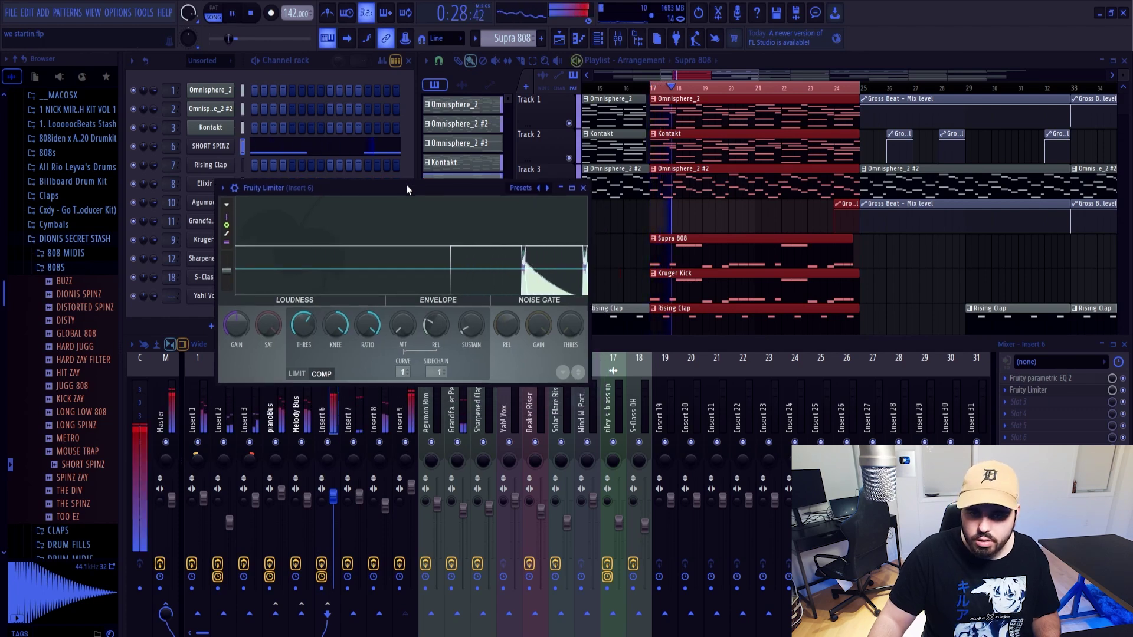
left_click(582, 188)
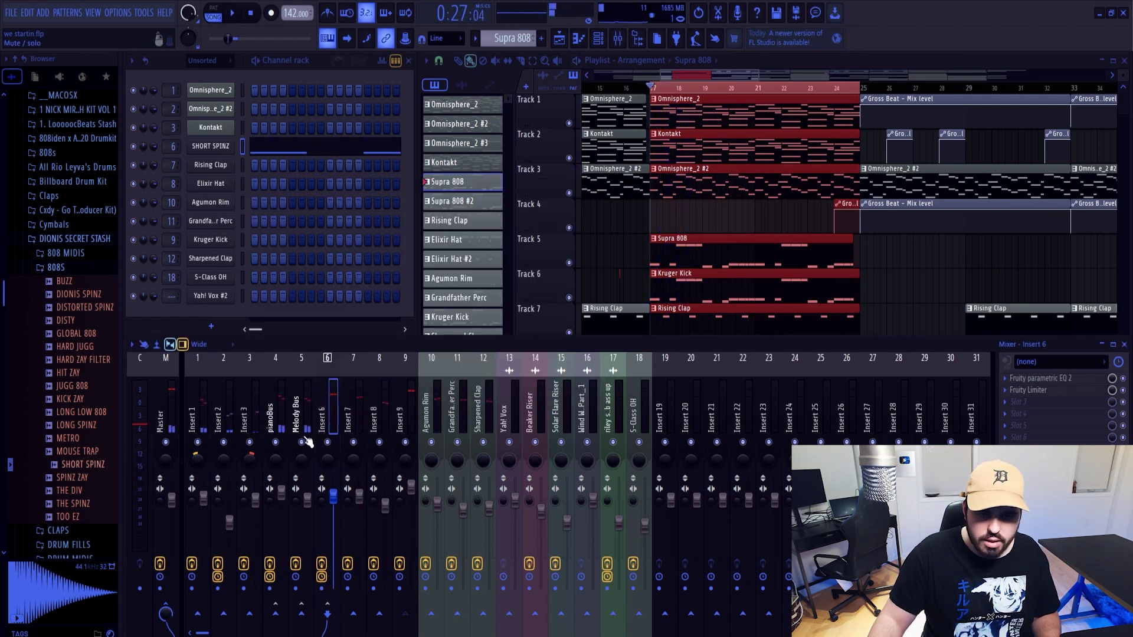
Delete the Fruity Limiter from Insert 6
left_click(1005, 390)
left_click(1017, 365)
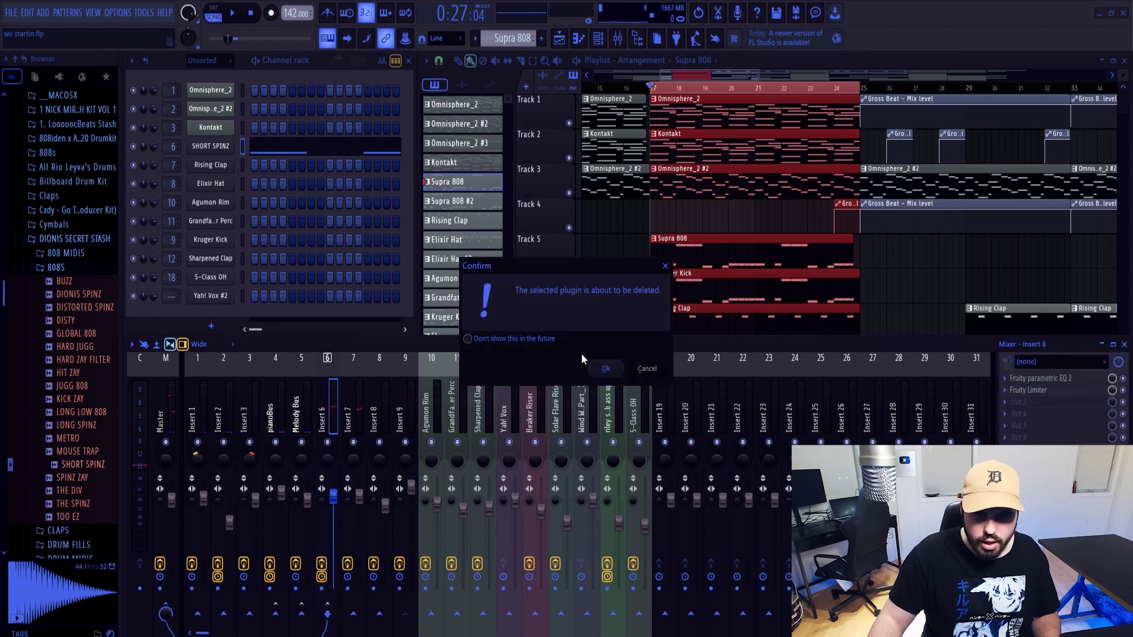
left_click(603, 369)
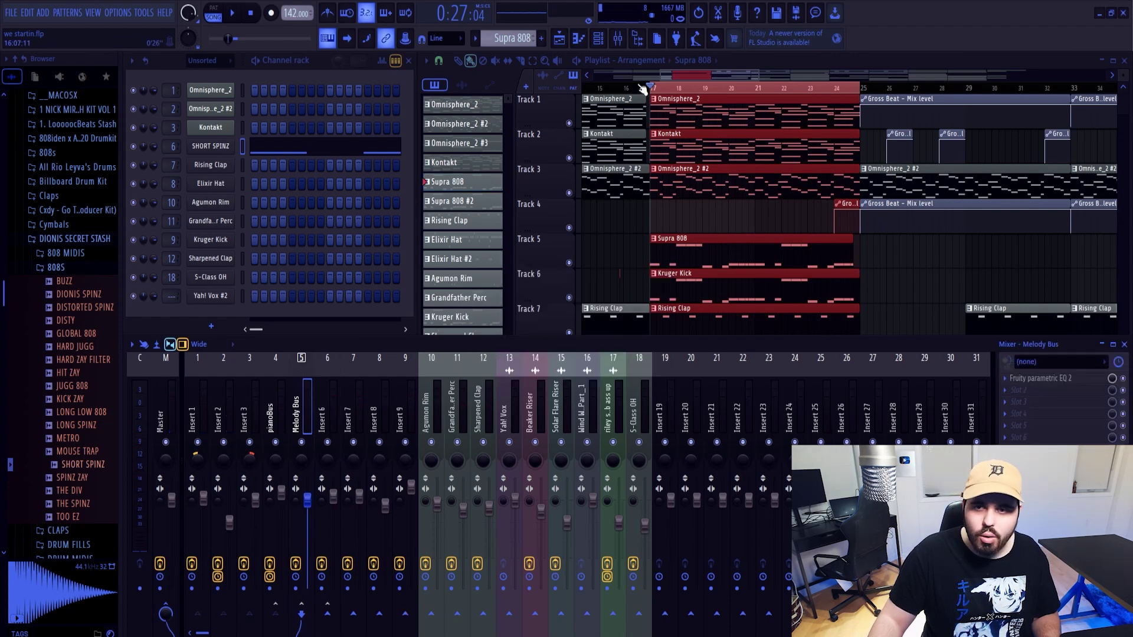
Play the selected section and compare the mixer levels of the Kruger Kick on Insert 9 and the 808 on Insert 6
left_click(644, 88)
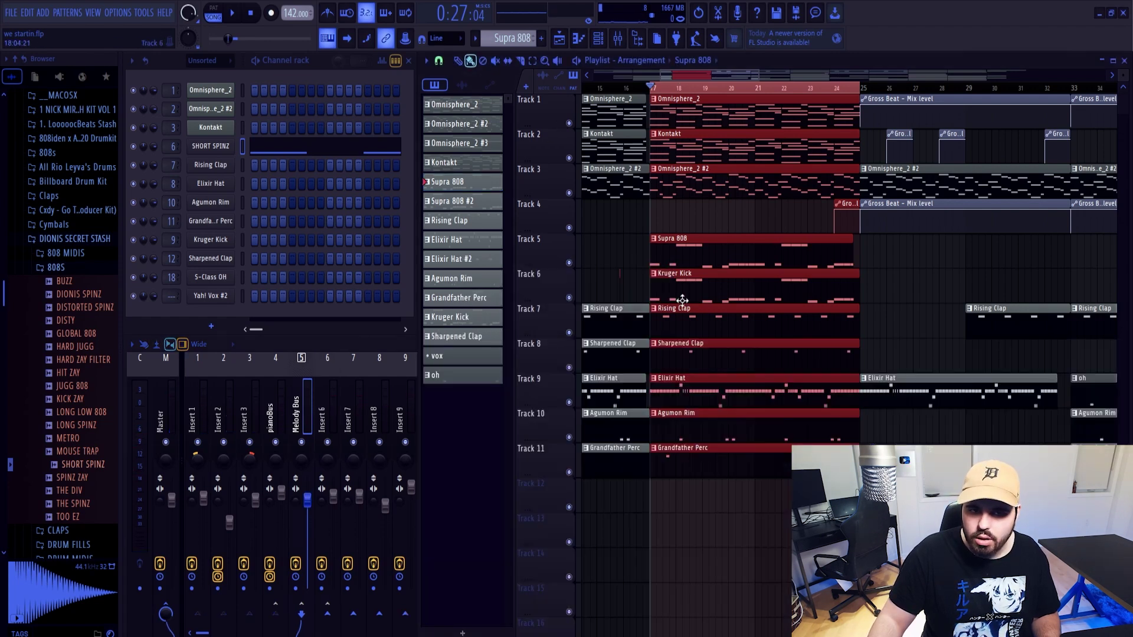
left_click(681, 298)
left_click(404, 401)
key("space")
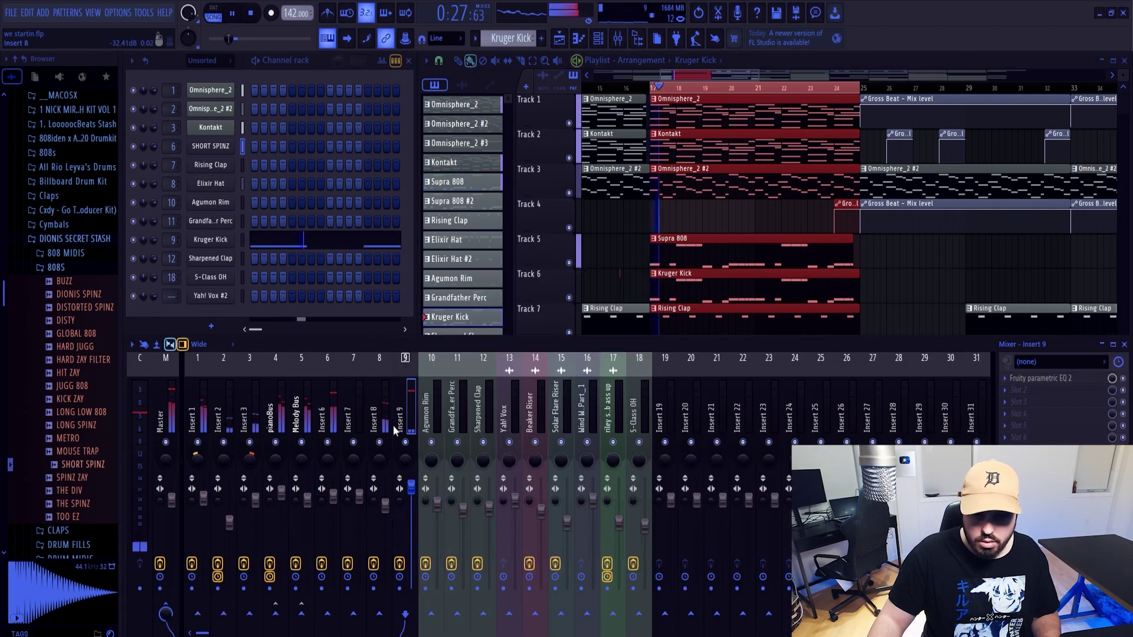
left_click(327, 425)
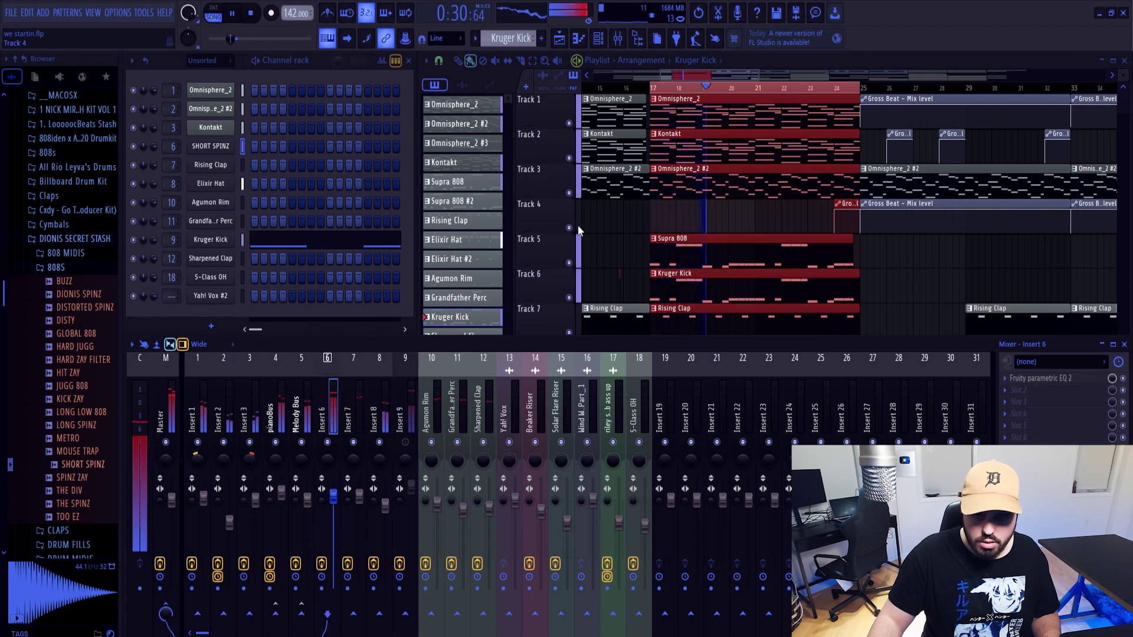
key("space")
Examine the notes of the Supra 808 pattern against the lowest notes of the Omnisphere_2 chords in the piano roll
left_click(670, 238)
left_click(301, 151)
scroll(291, 242, "down", 5)
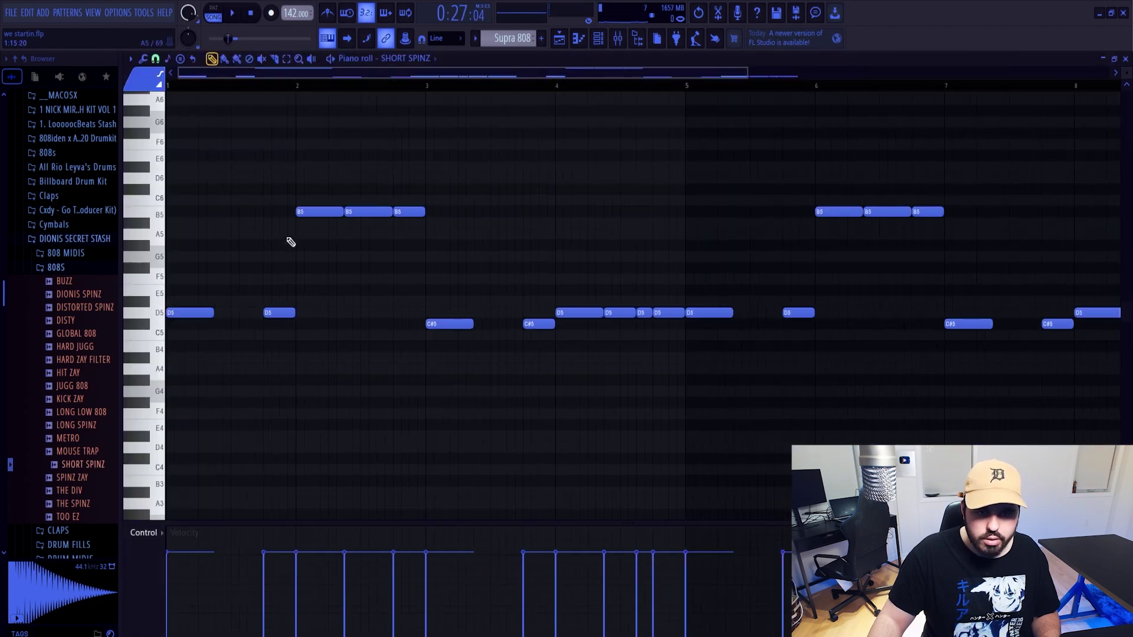
left_click(1124, 59)
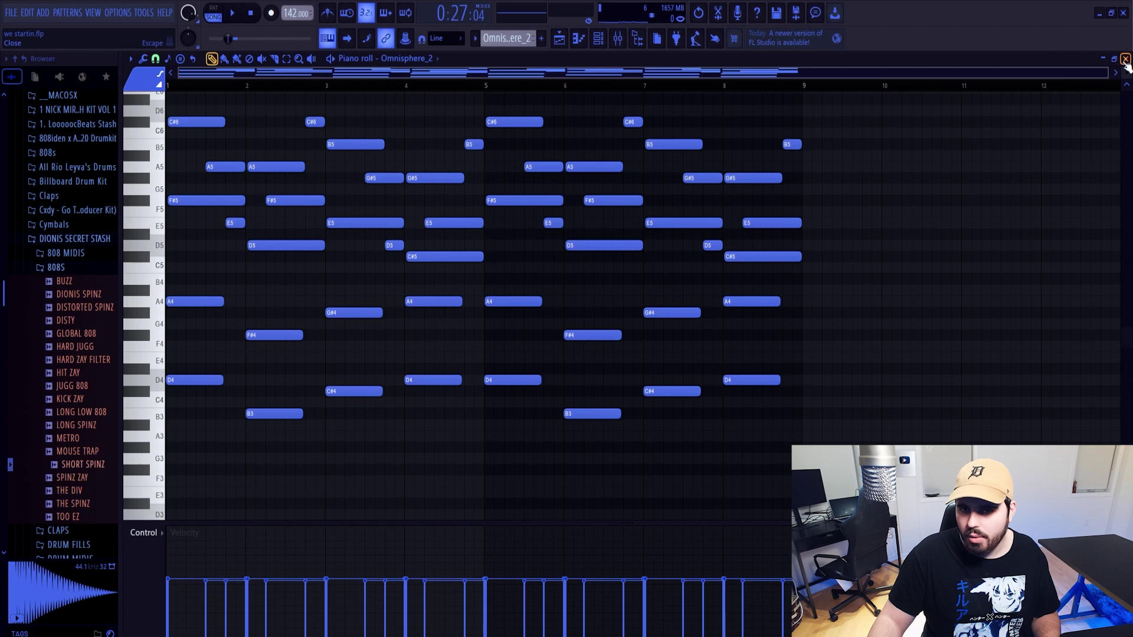
left_click(289, 413)
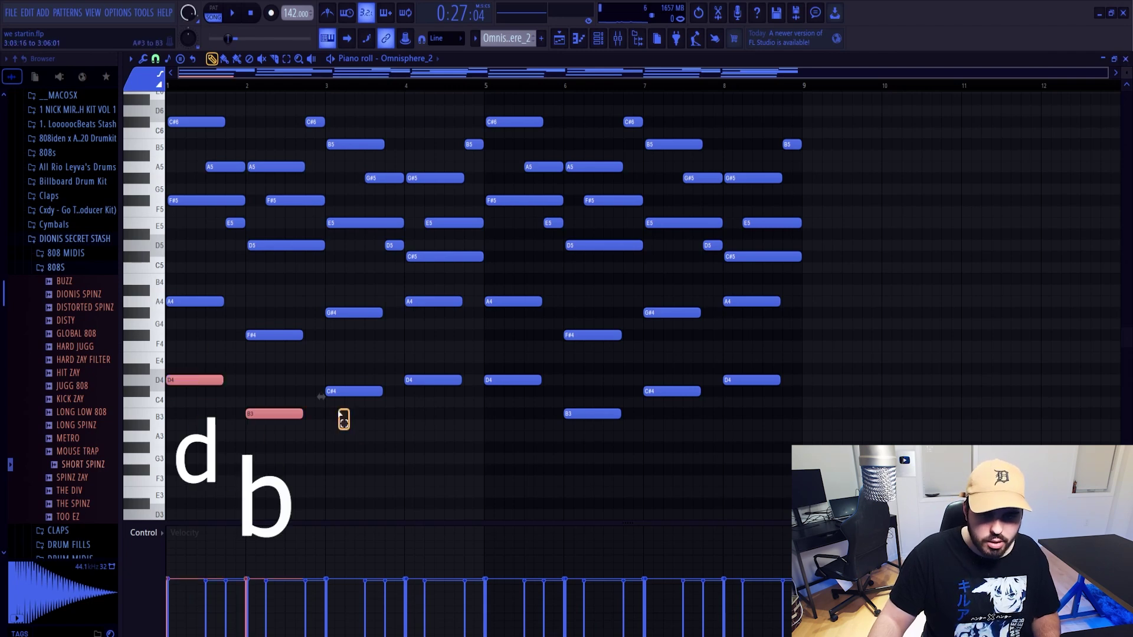
left_click(354, 391)
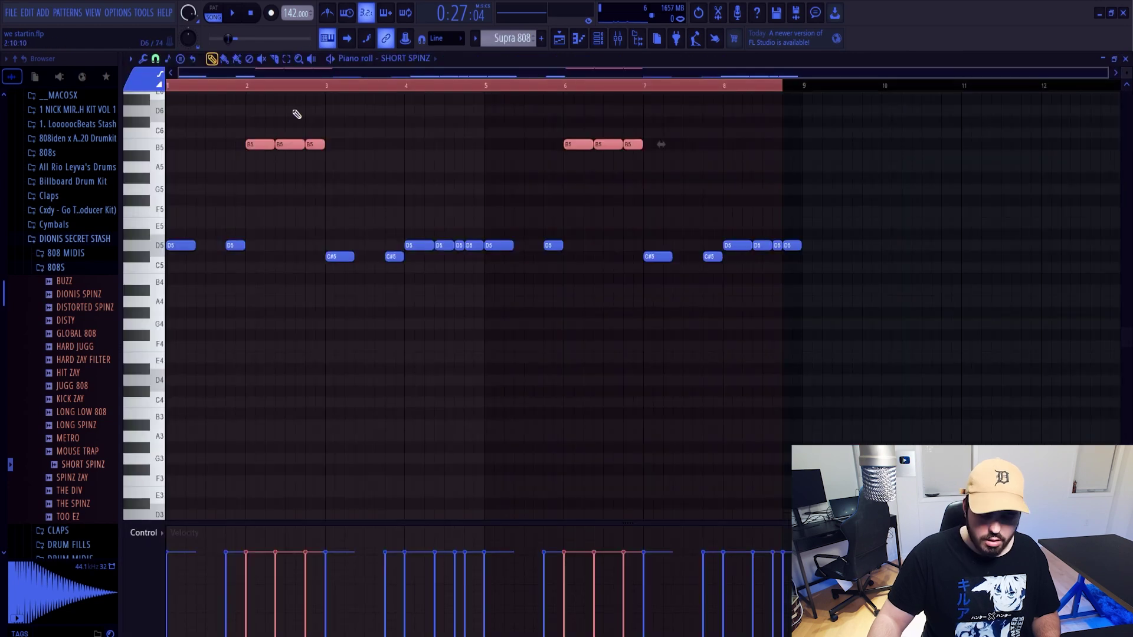
Transpose all B5 notes of the SHORT SPINZ 808 down one octave to B4 and play the result
key("ctrl+Down")
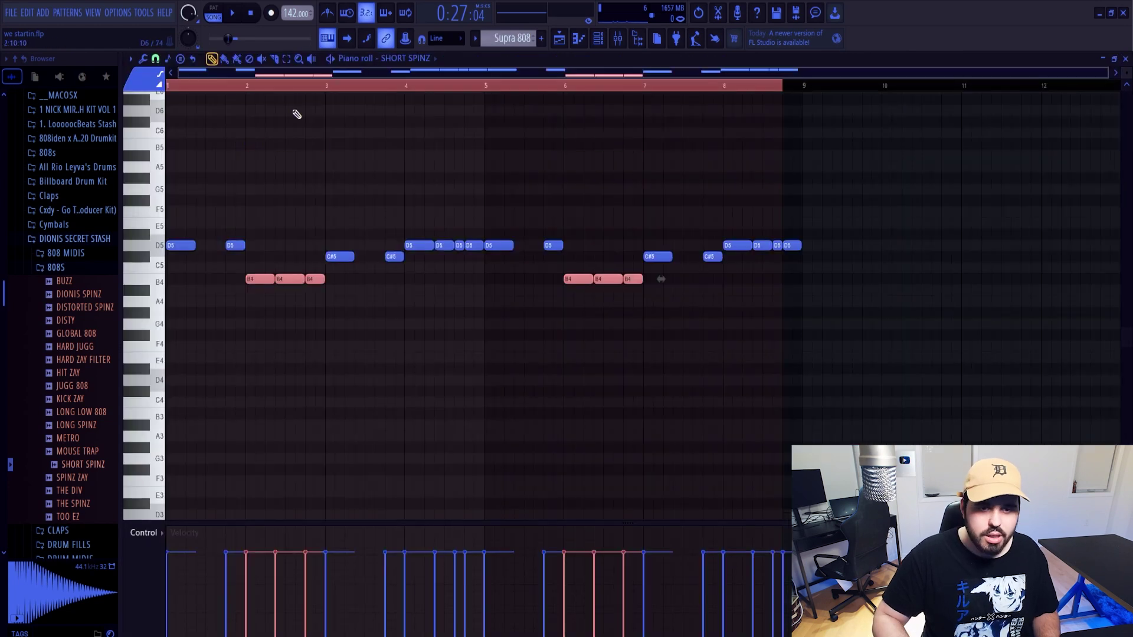
left_click(312, 184)
key("space")
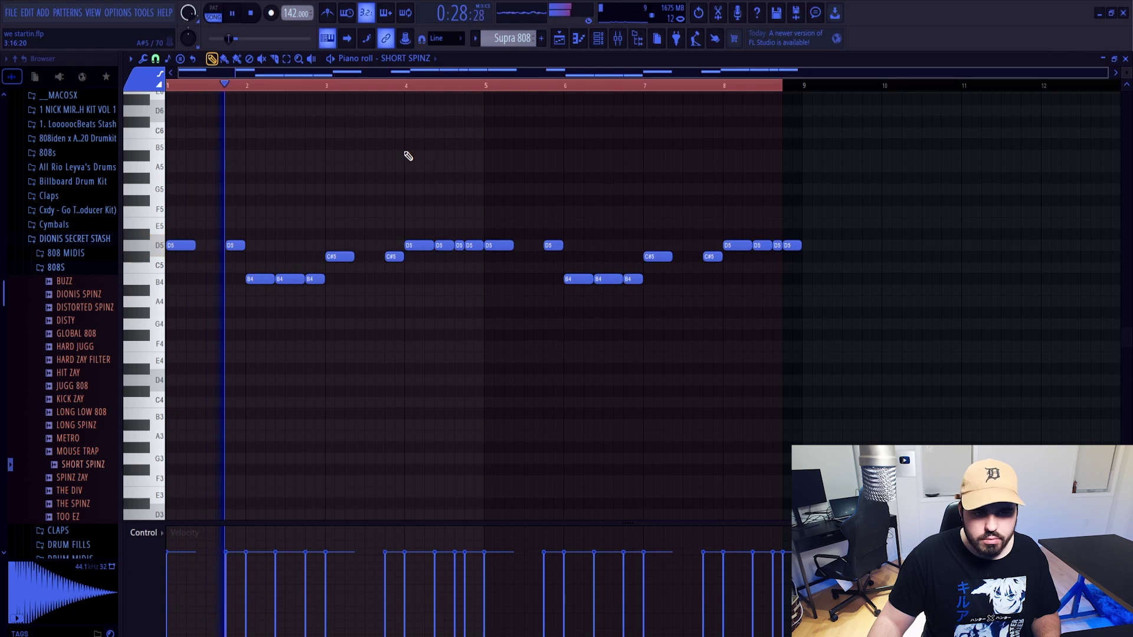
key("space")
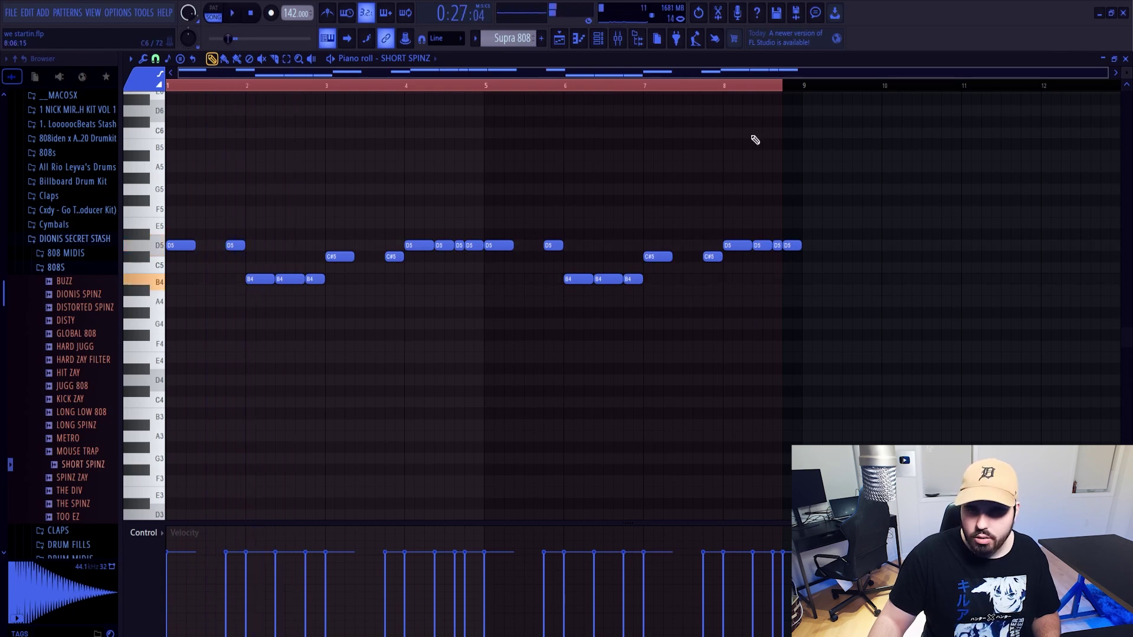
Raise the velocities of all SHORT SPINZ 808 notes to 100% and play the pattern
left_click_drag(780, 358, 401, 121)
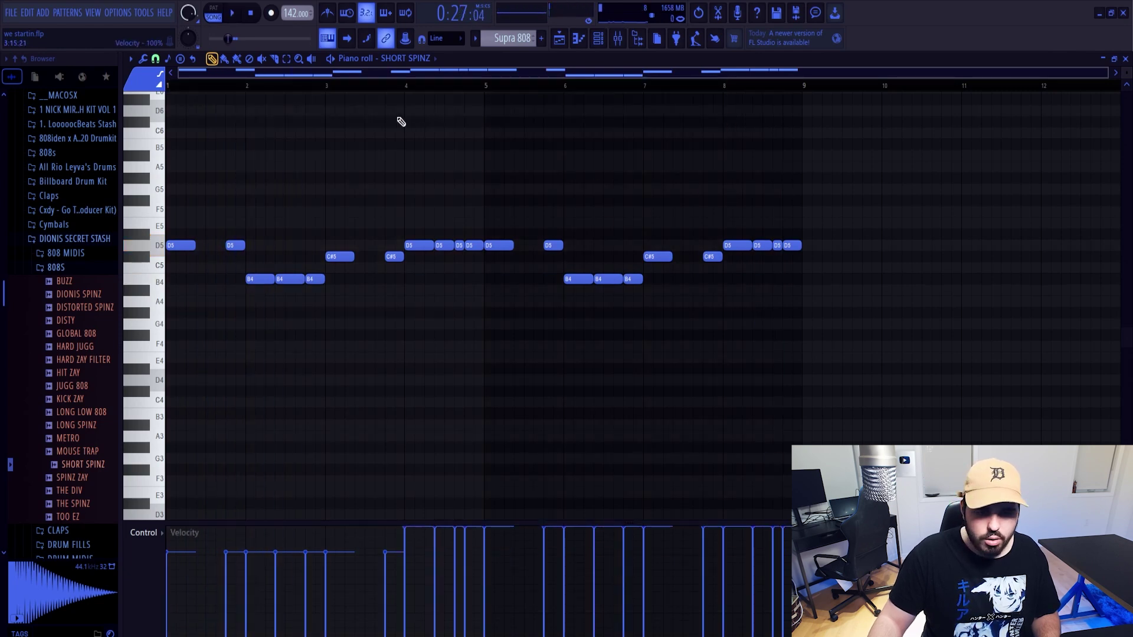
key("space")
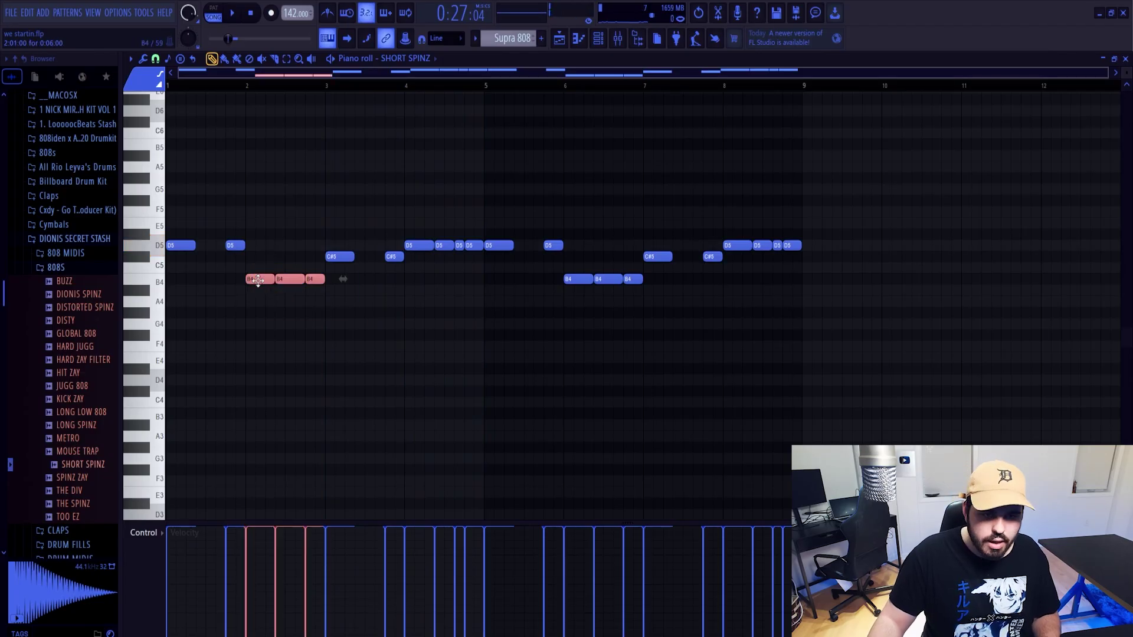
Shift the three B4 notes of bar 2 one beat later, delete the third one, and play the result
left_click_drag(258, 280, 278, 280)
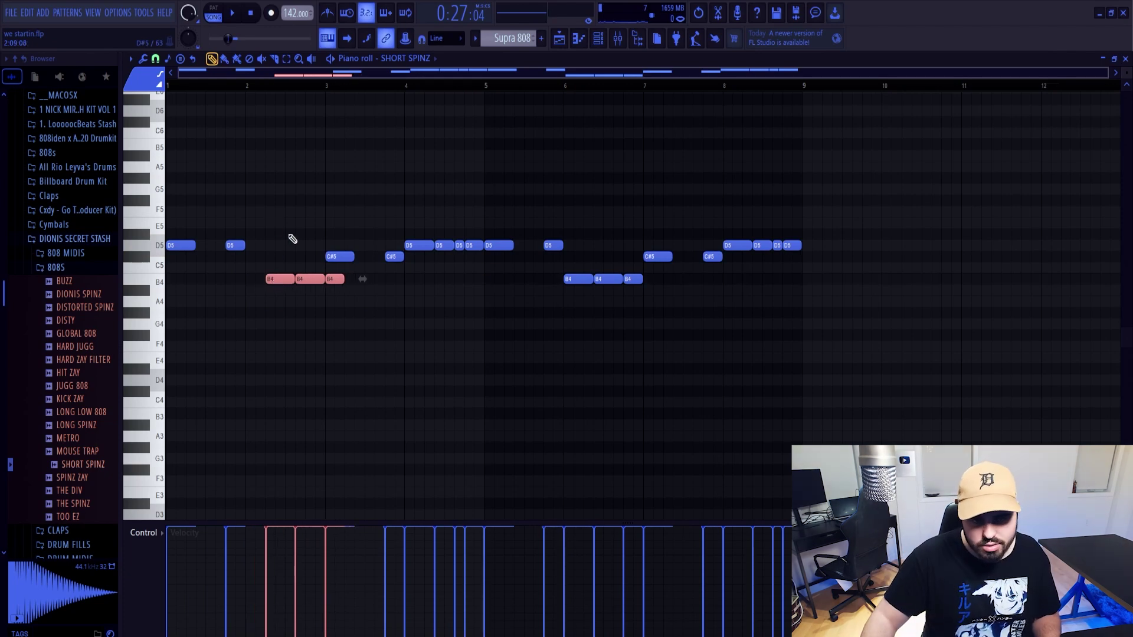
left_click(336, 309)
key("space")
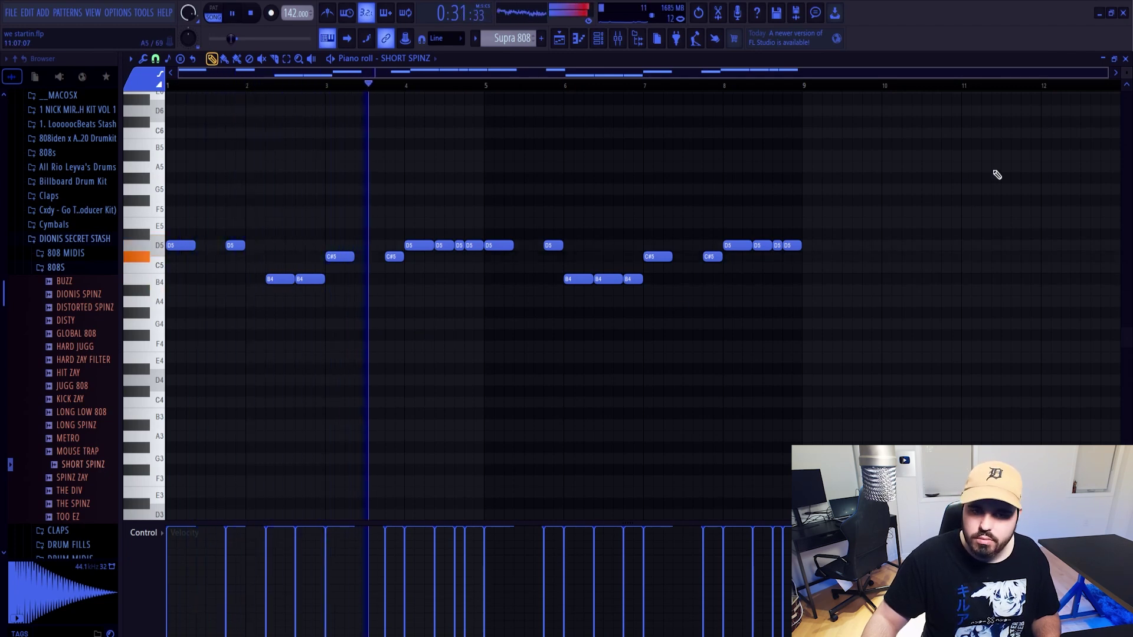
key("space")
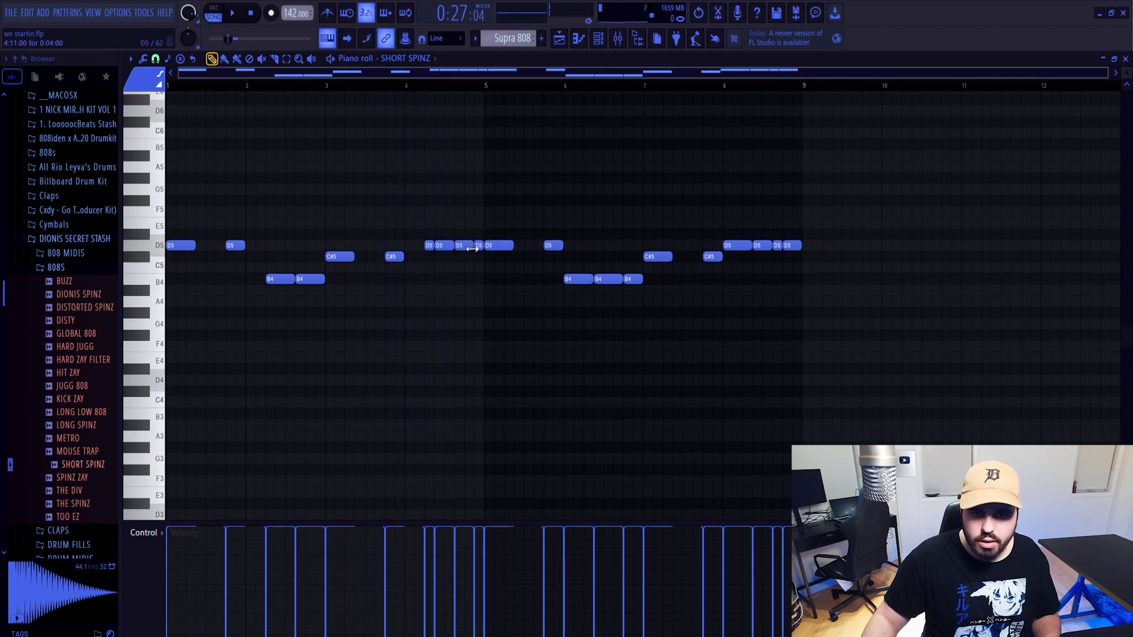
Add a D6 note and a four-step D5 slide note at 4:11, and repeat the edited 808 phrase in bars 5 to 8
left_click(464, 244, "ctrl")
key("ctrl+Up")
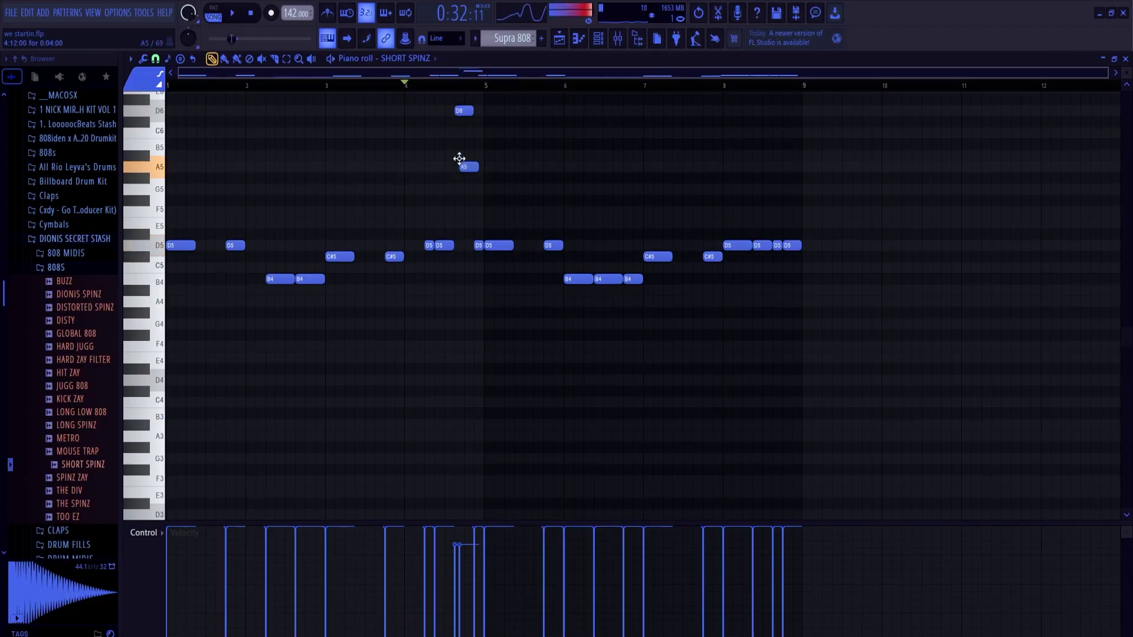
left_click_drag(459, 159, 465, 243)
double_click(465, 245)
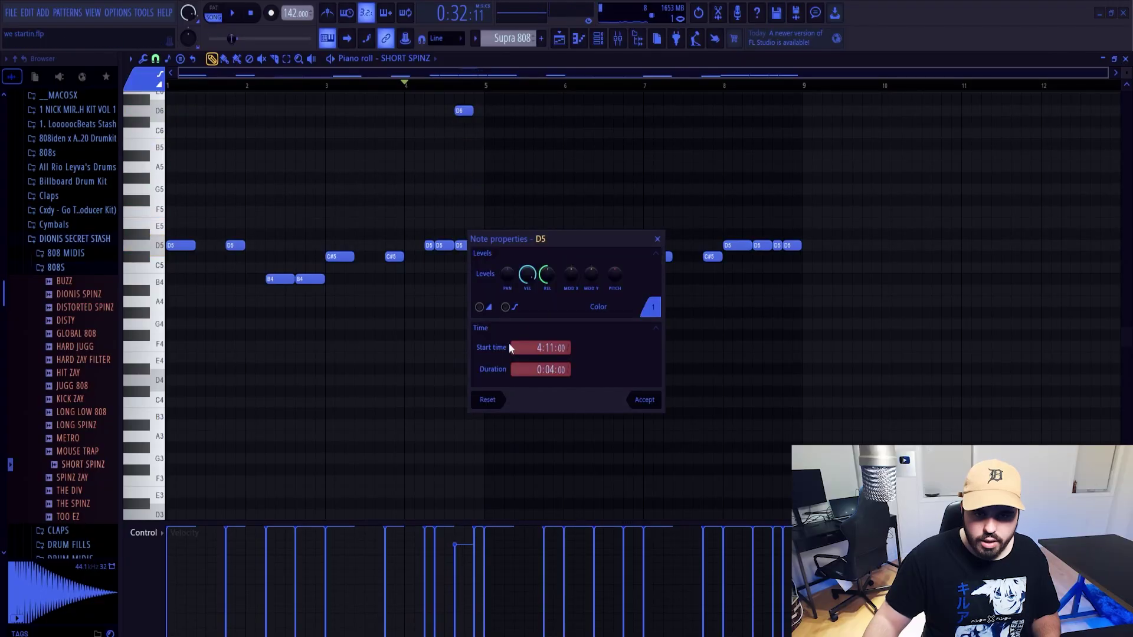
left_click(641, 398)
key("space")
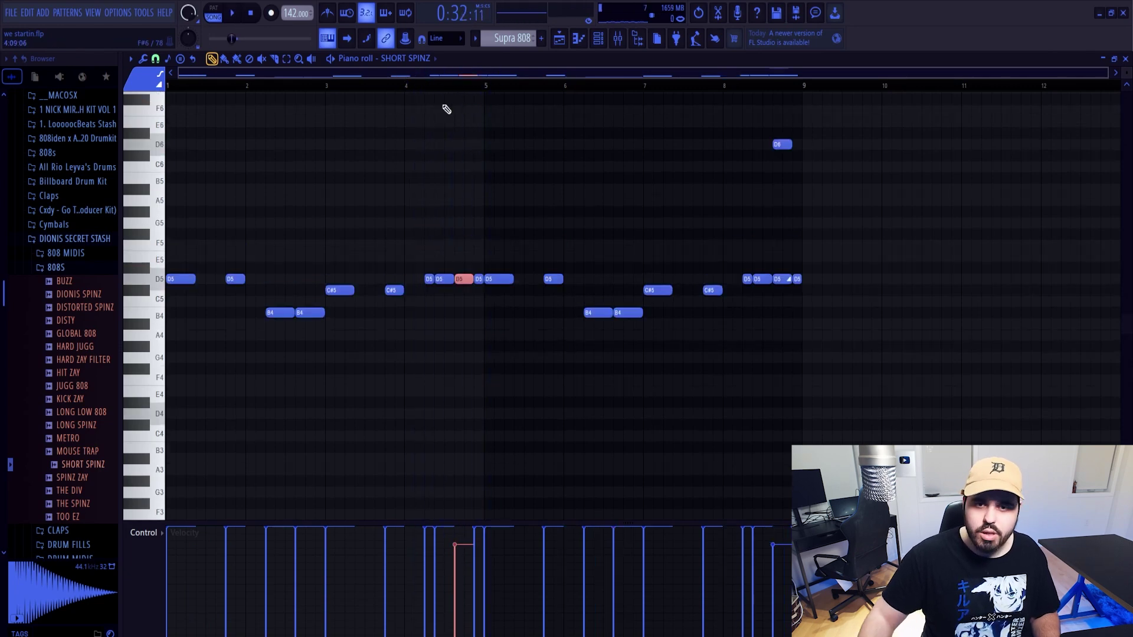
key("space")
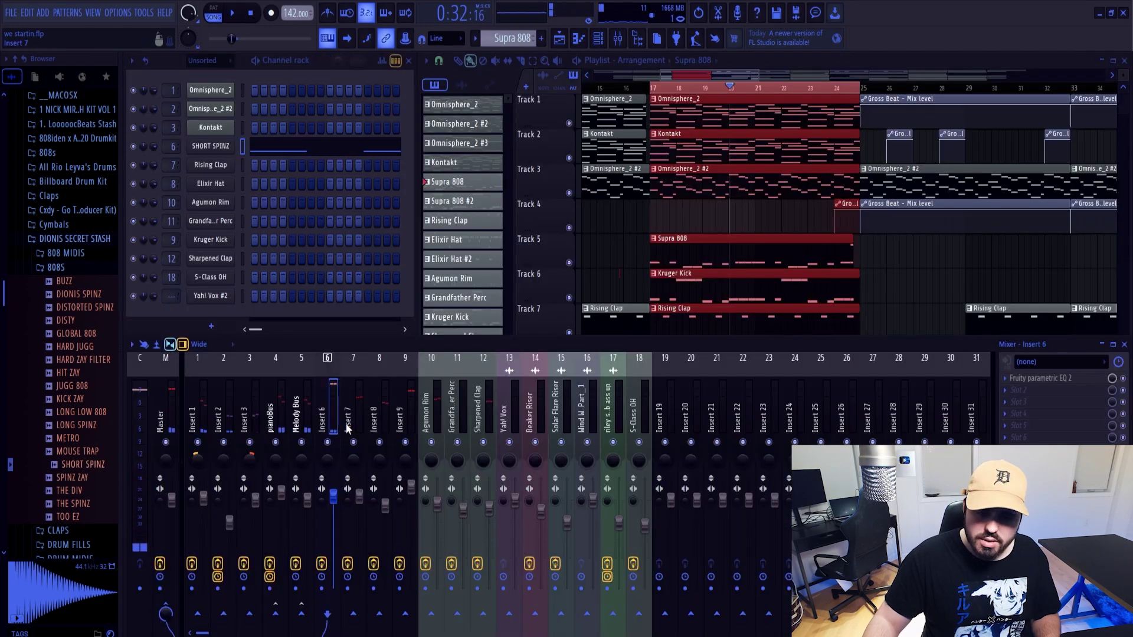
Inspect the SHORT SPINZ sampler settings and the Fruity parametric EQ 2 on the Melody Bus and Inserts 3, 2 and 1
key("space")
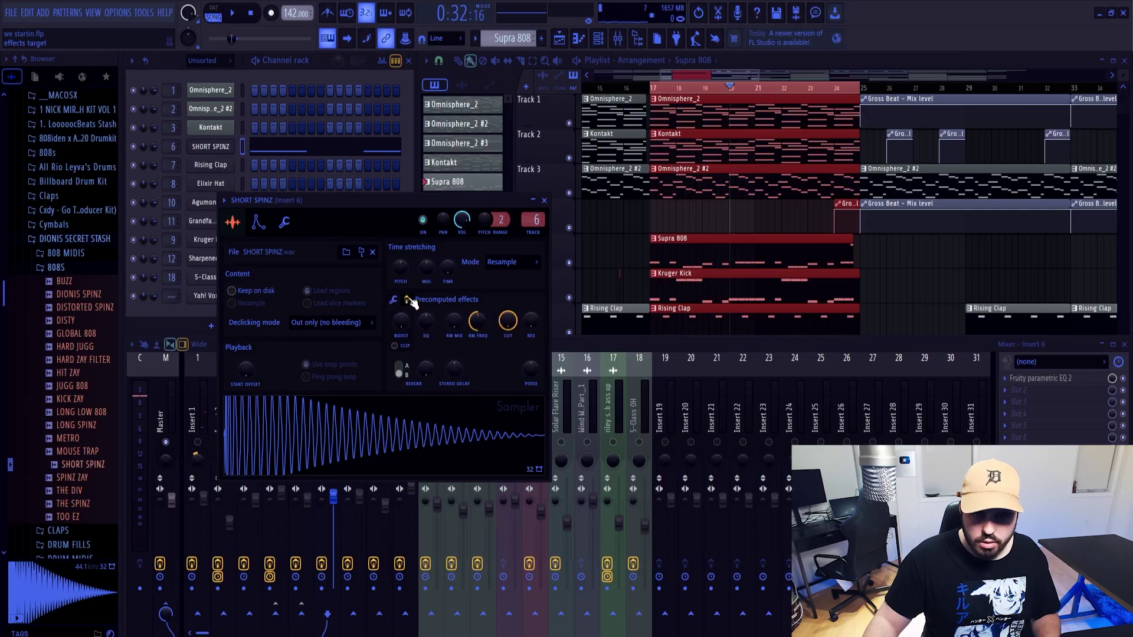
left_click(285, 223)
left_click(296, 424)
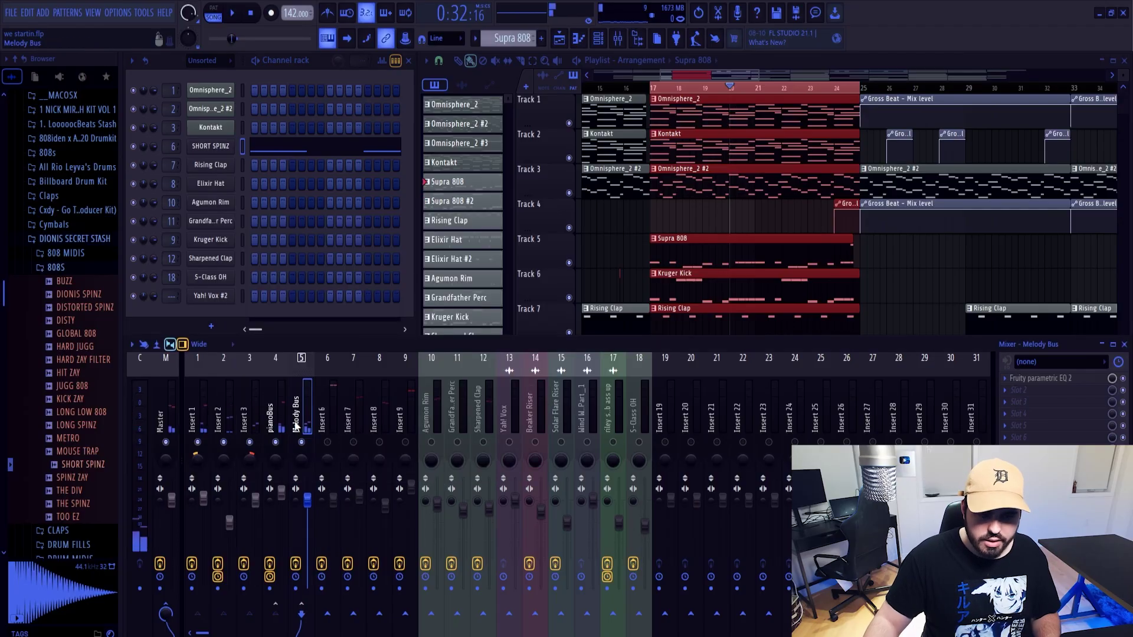
left_click(1039, 378)
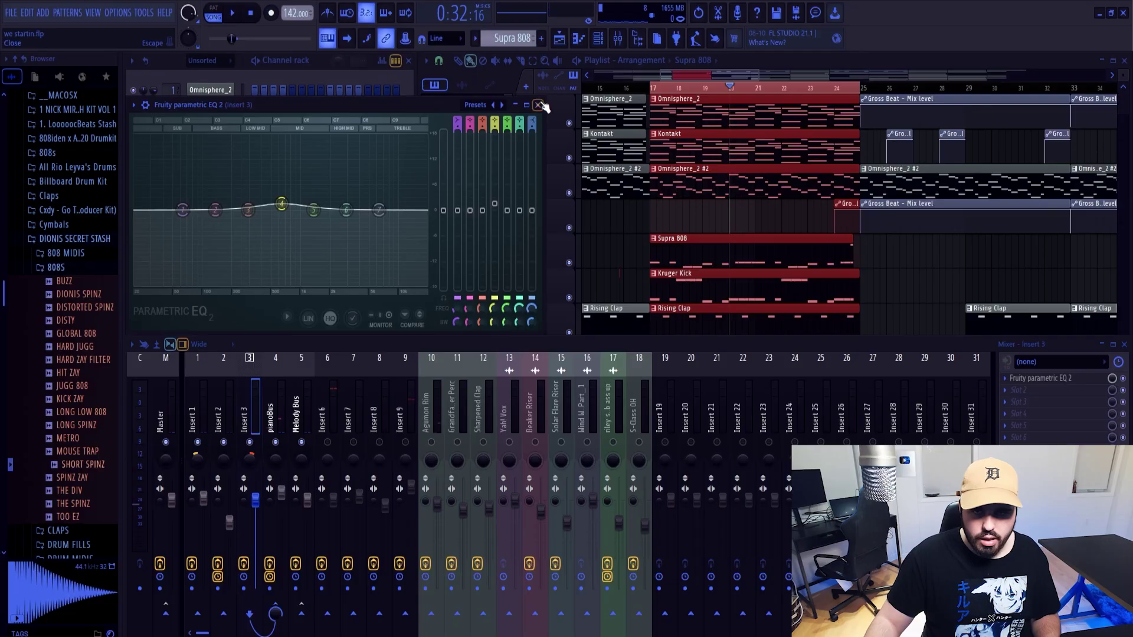
left_click(540, 104)
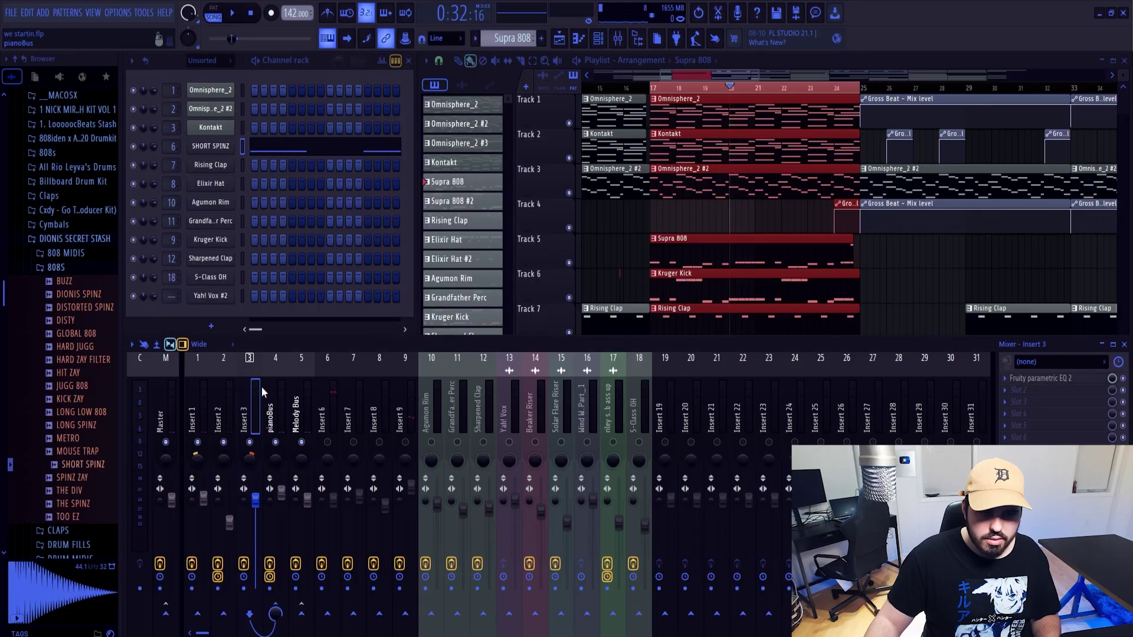
left_click(118, 560)
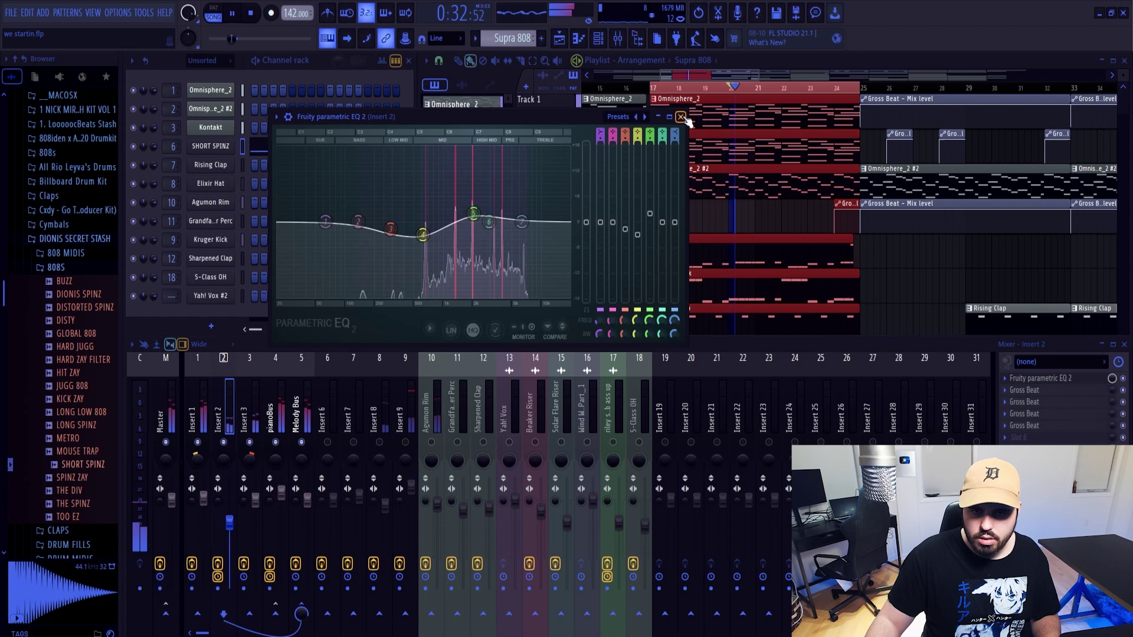
left_click(681, 117)
left_click(203, 426)
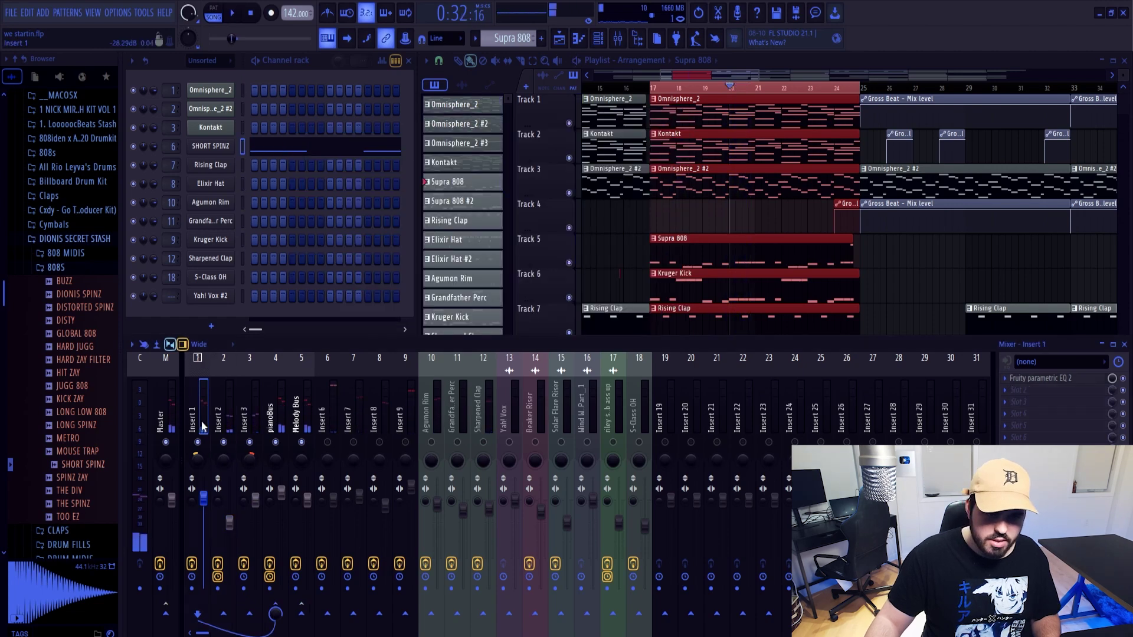
left_click(1049, 378)
left_click(597, 169)
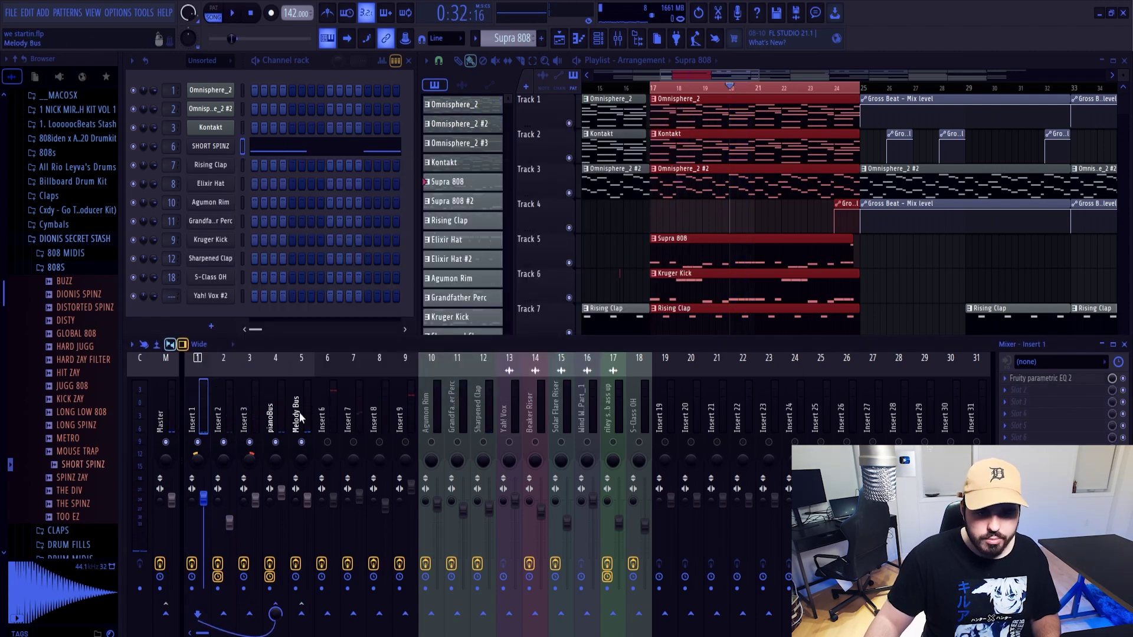
Lower the Melody Bus volume to 94% and check it against the 808 on Insert 6 during playback
left_click(307, 484)
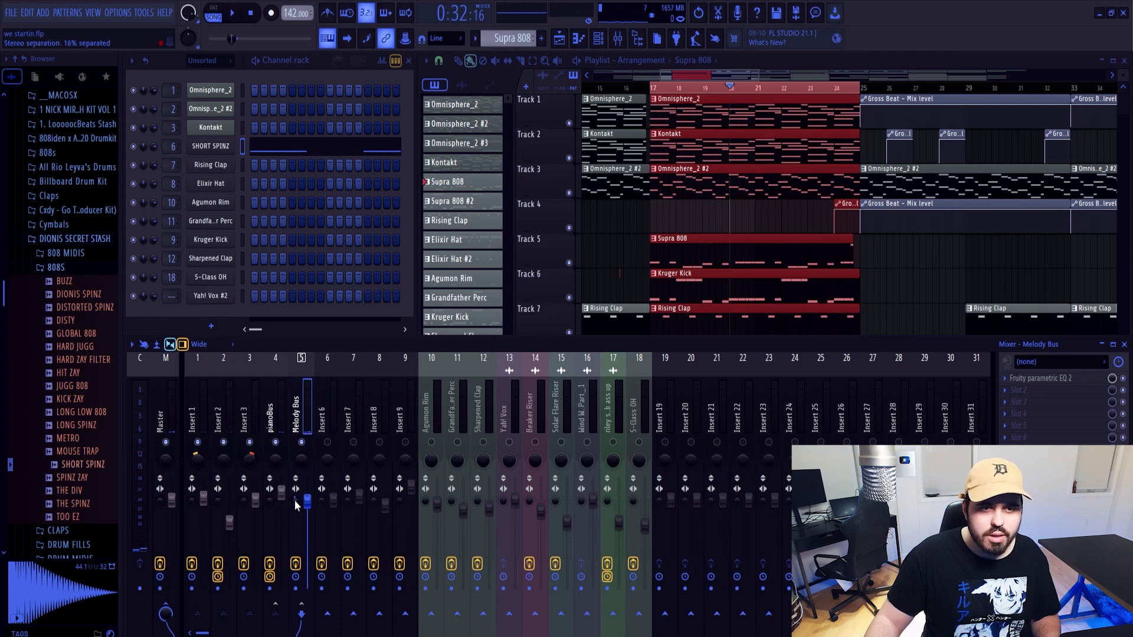
left_click_drag(312, 502, 312, 511)
key("space")
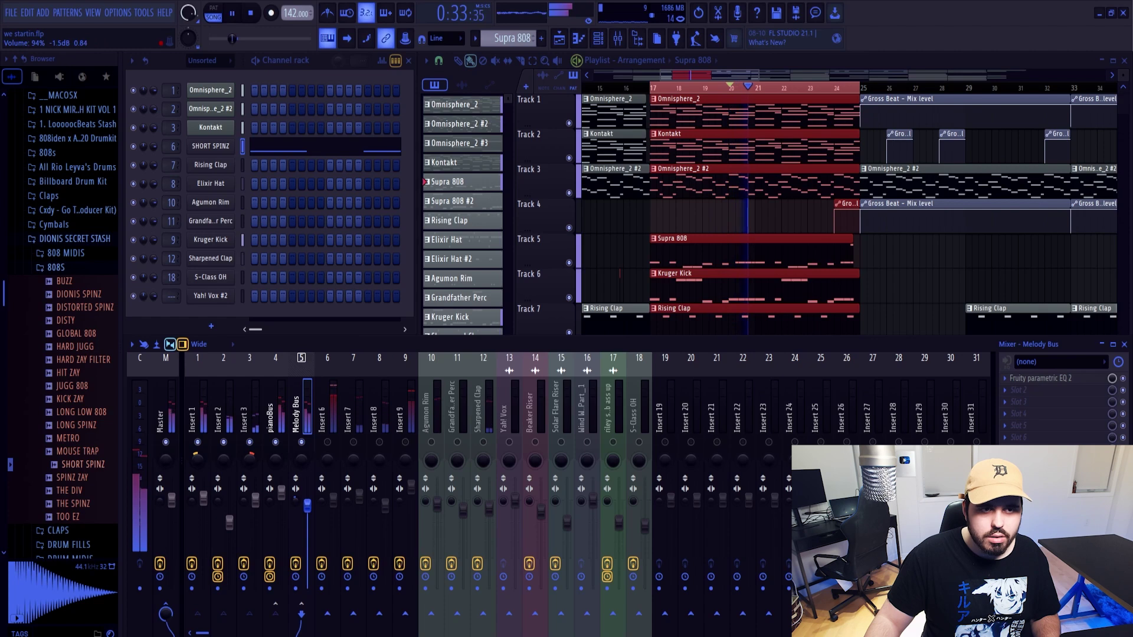
key("space")
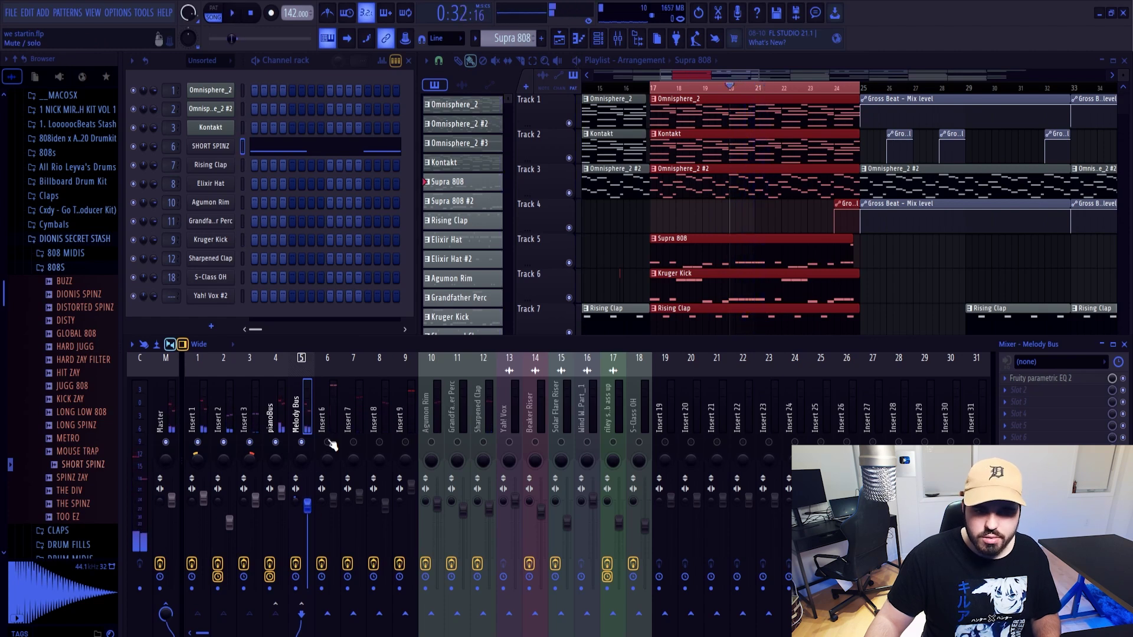
key("space")
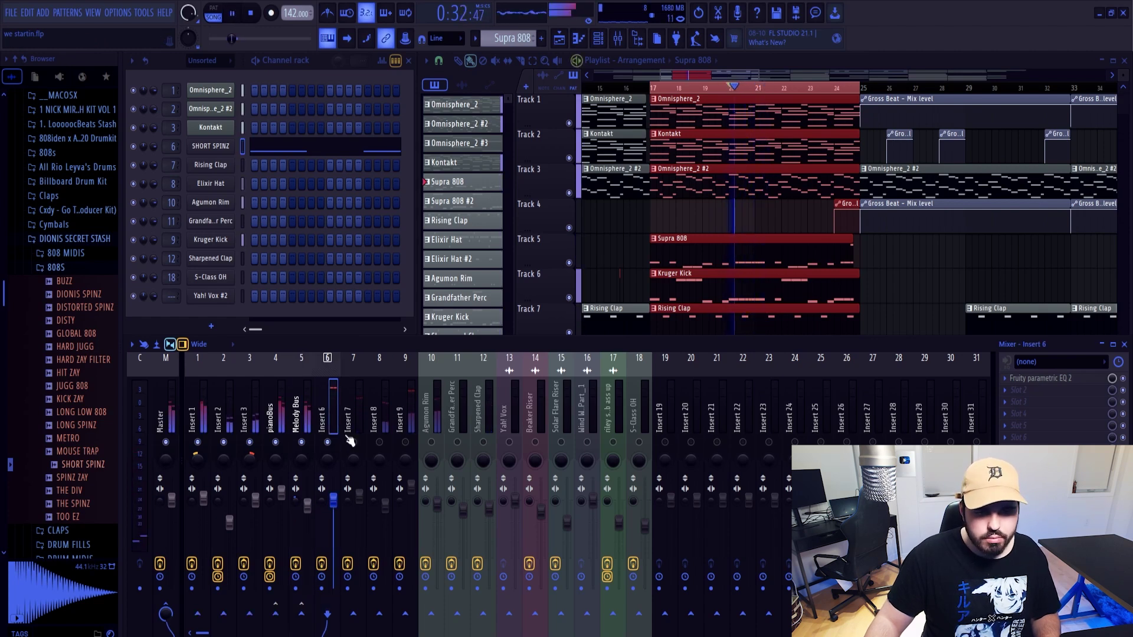
key("space")
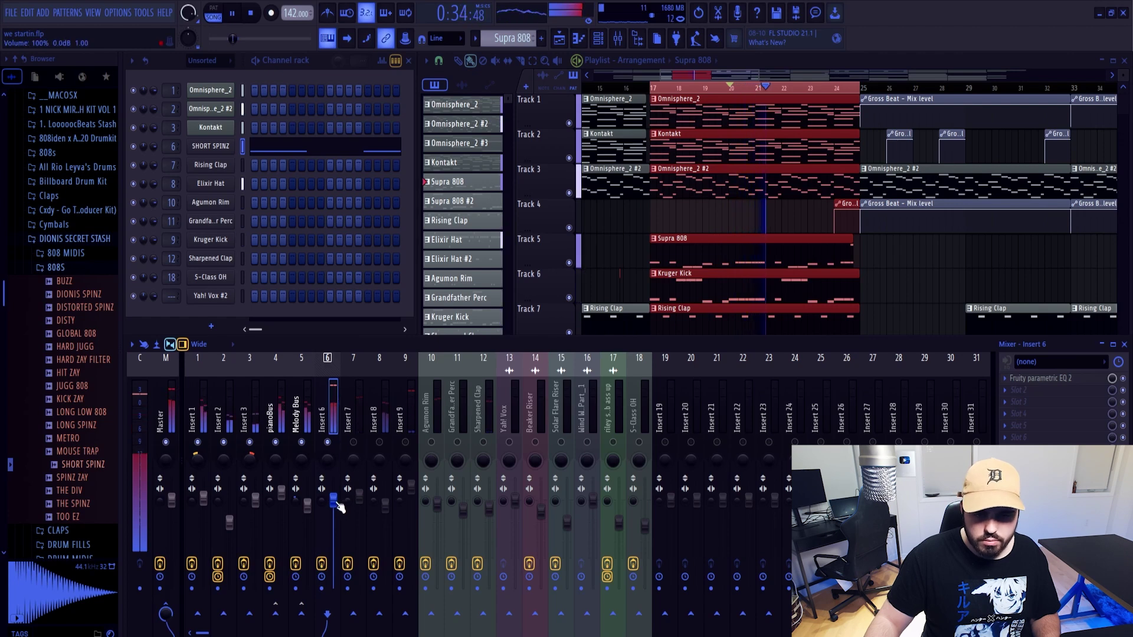
Add a second Fruity parametric EQ 2 to the Melody Bus and adjust its band 1 filter
left_click(298, 472)
left_click(1049, 380)
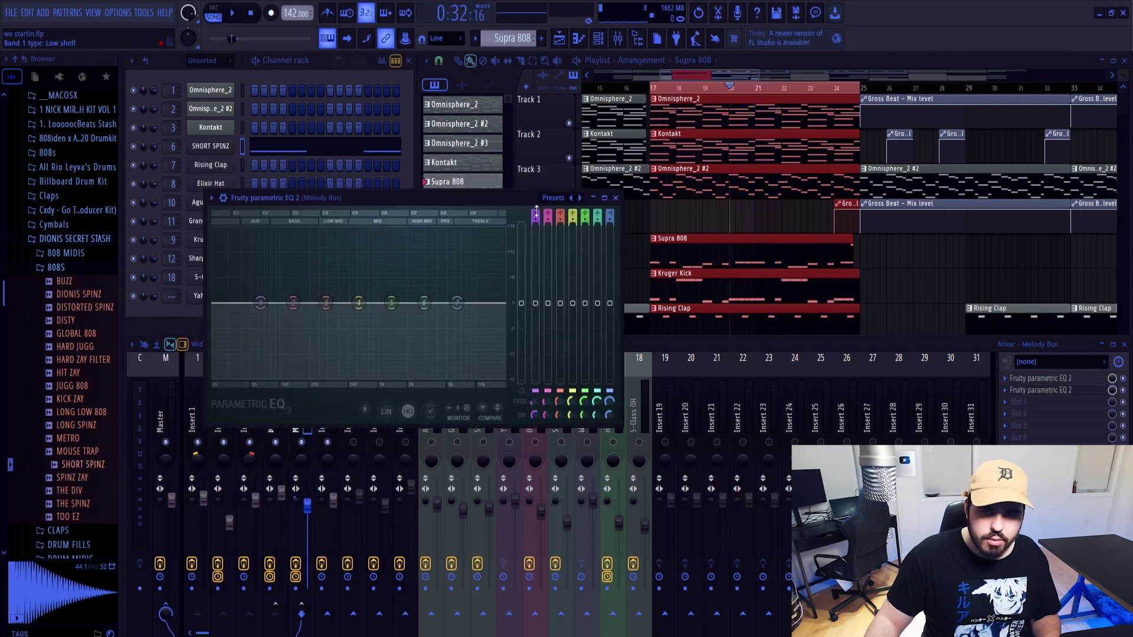
left_click_drag(536, 211, 539, 330)
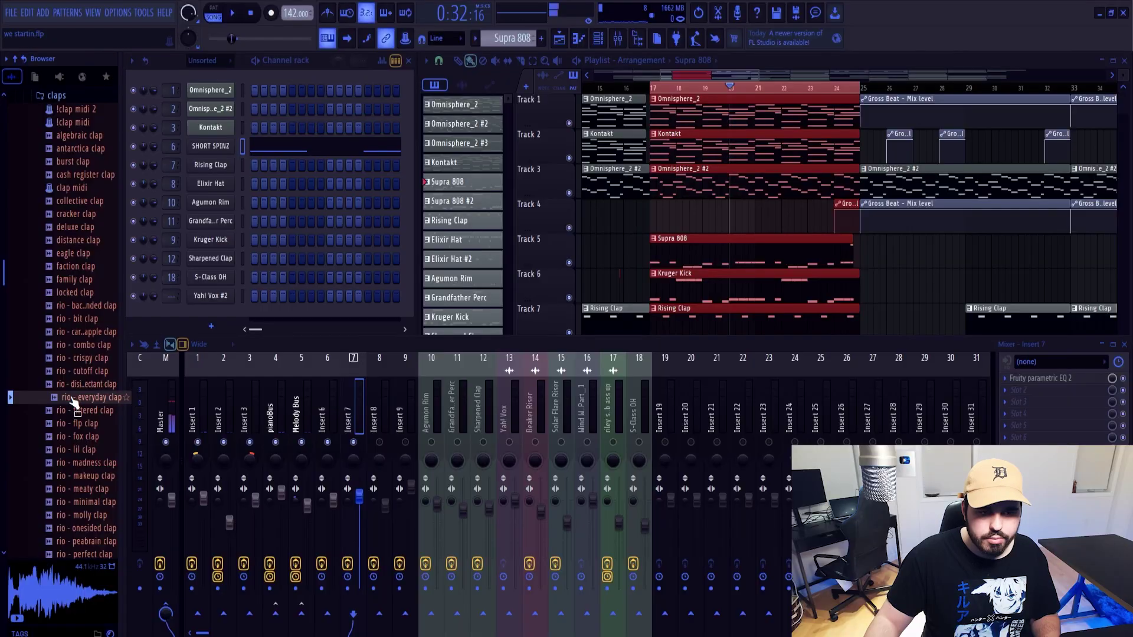
Audition clap samples, replace the Rising Clap sample with rio - molly clap, and play the selected section
left_click(77, 412)
left_click(79, 430)
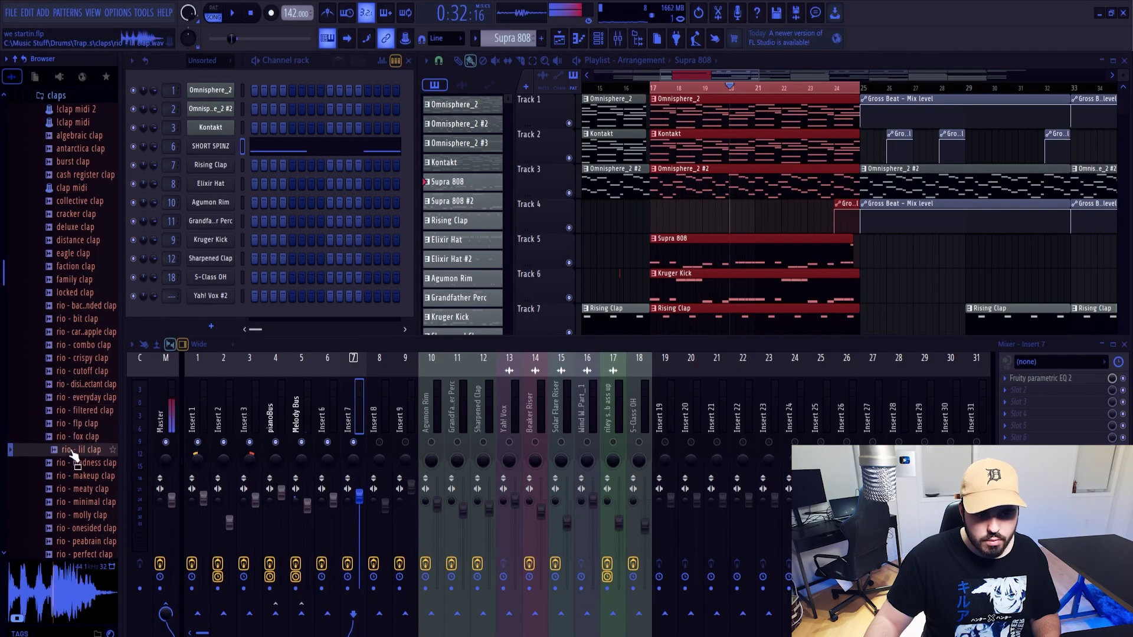
scroll(82, 268, "down", 4)
left_click(82, 359)
key("F9")
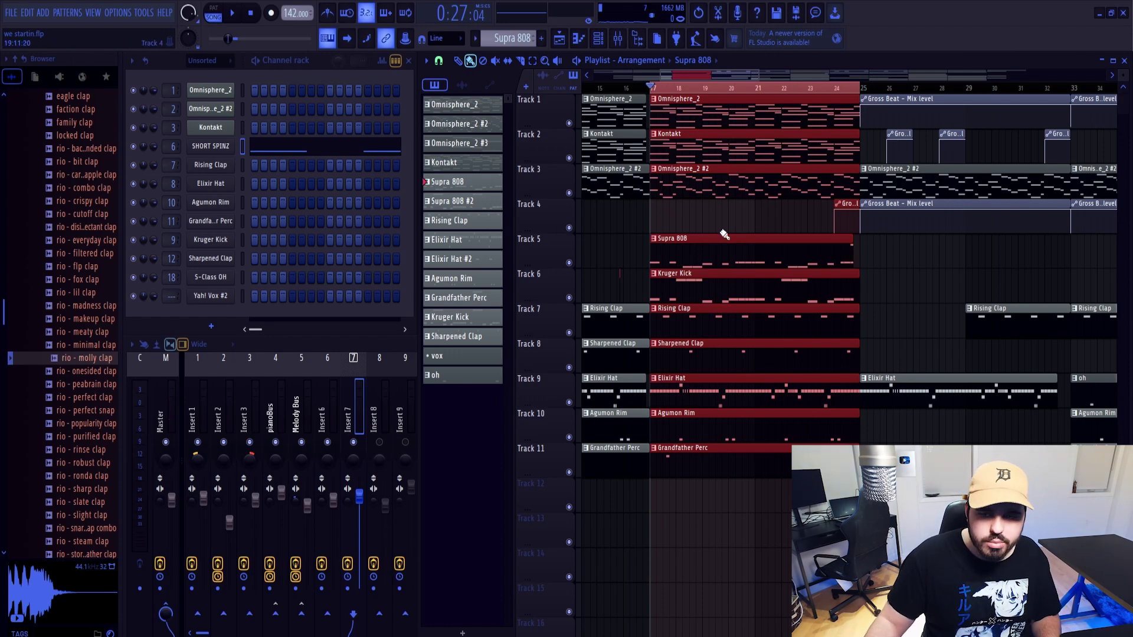
left_click(664, 322)
left_click_drag(81, 324, 295, 178)
key("space")
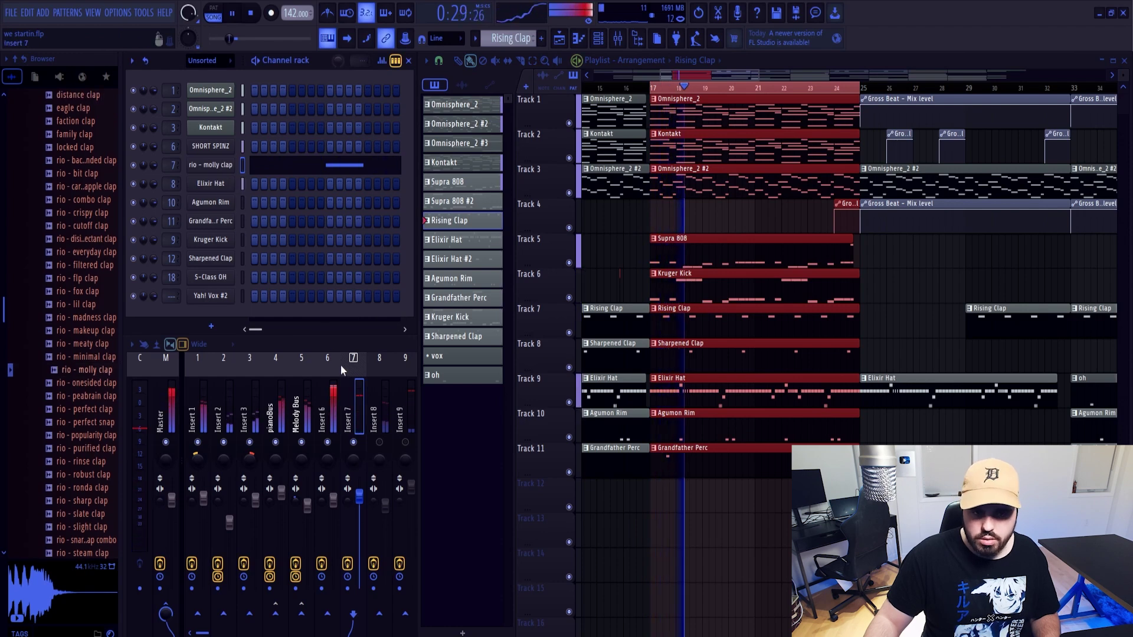
Lower the volume of the rio - molly clap on Insert 7
key("F9")
key("space")
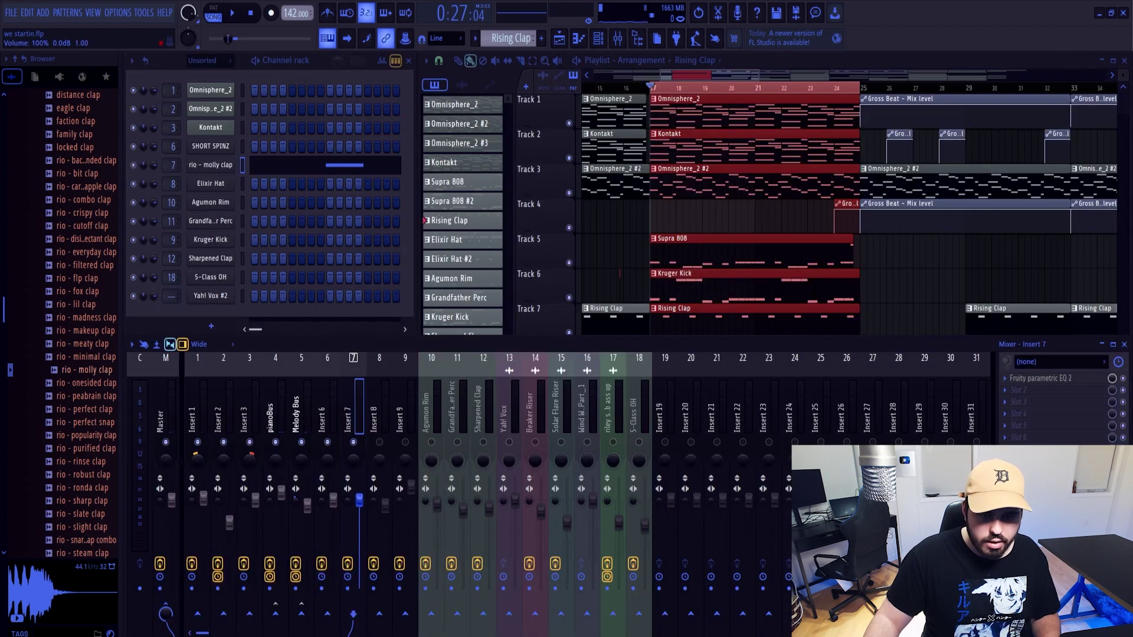
left_click(703, 277)
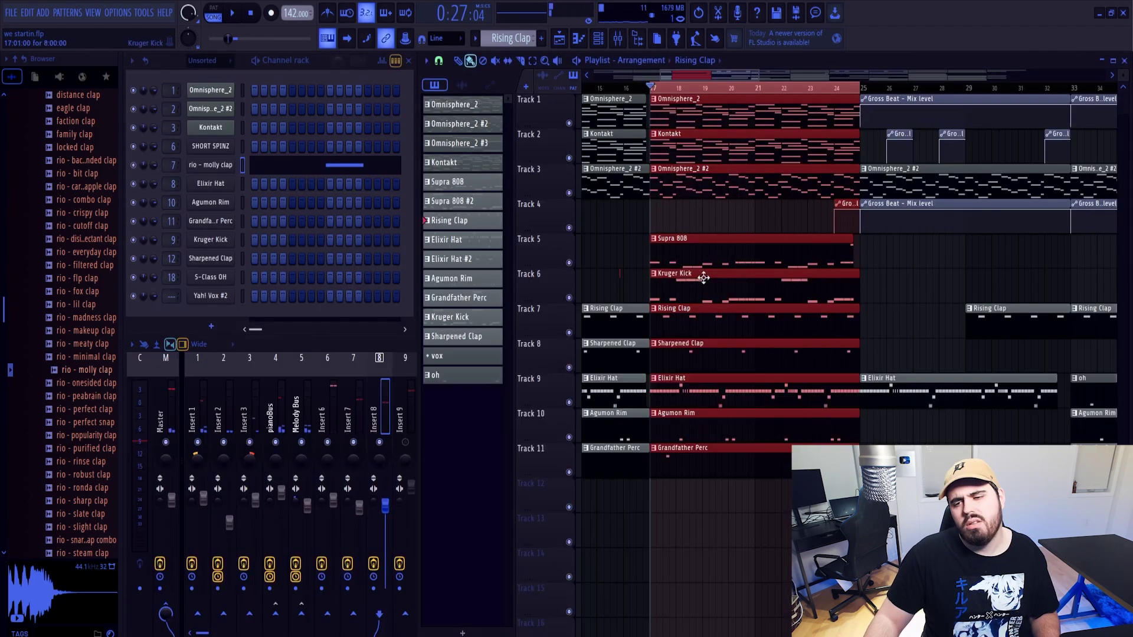
Inspect and audition the Elixir Hat and rio - molly clap samples in their sampler windows
left_click(671, 391)
left_click(218, 184)
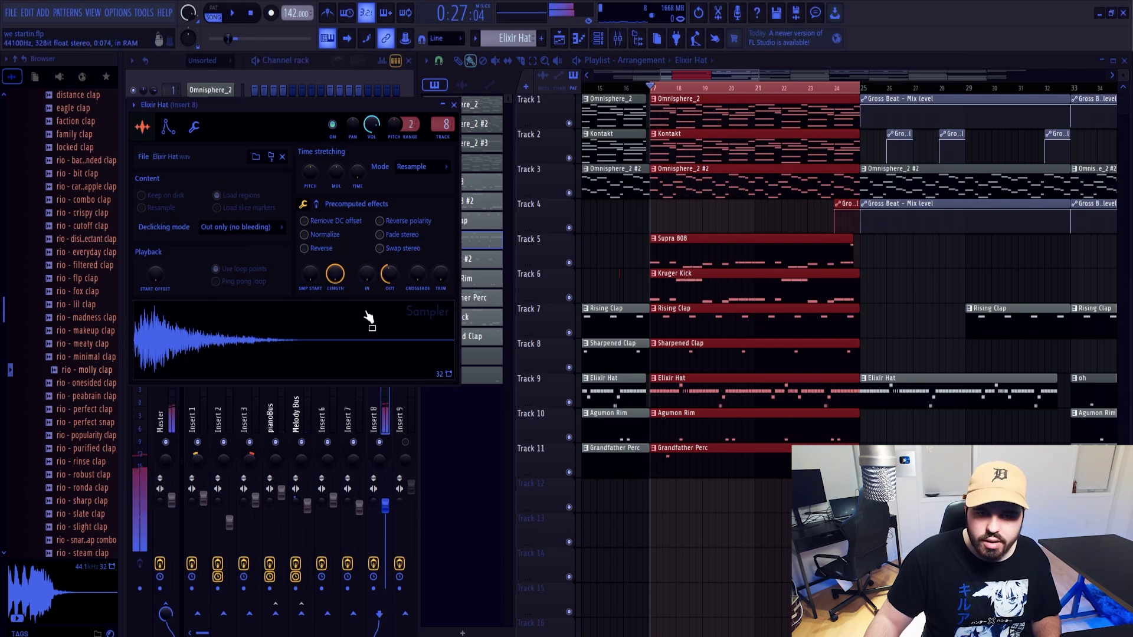
left_click(453, 105)
left_click(218, 168)
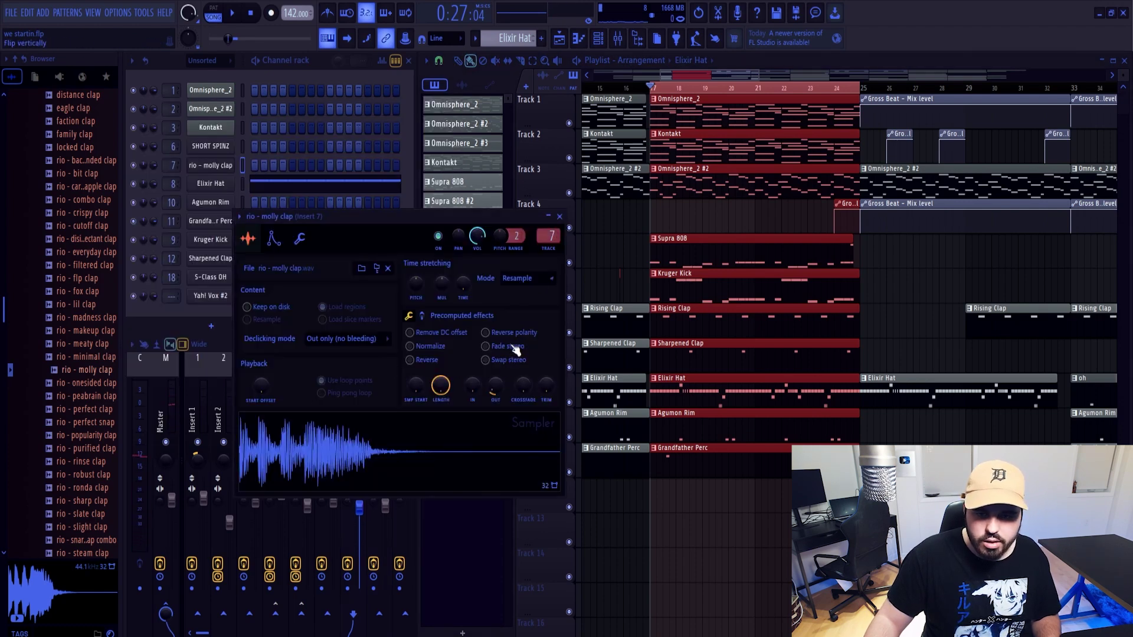
left_click(460, 447)
left_click(560, 216)
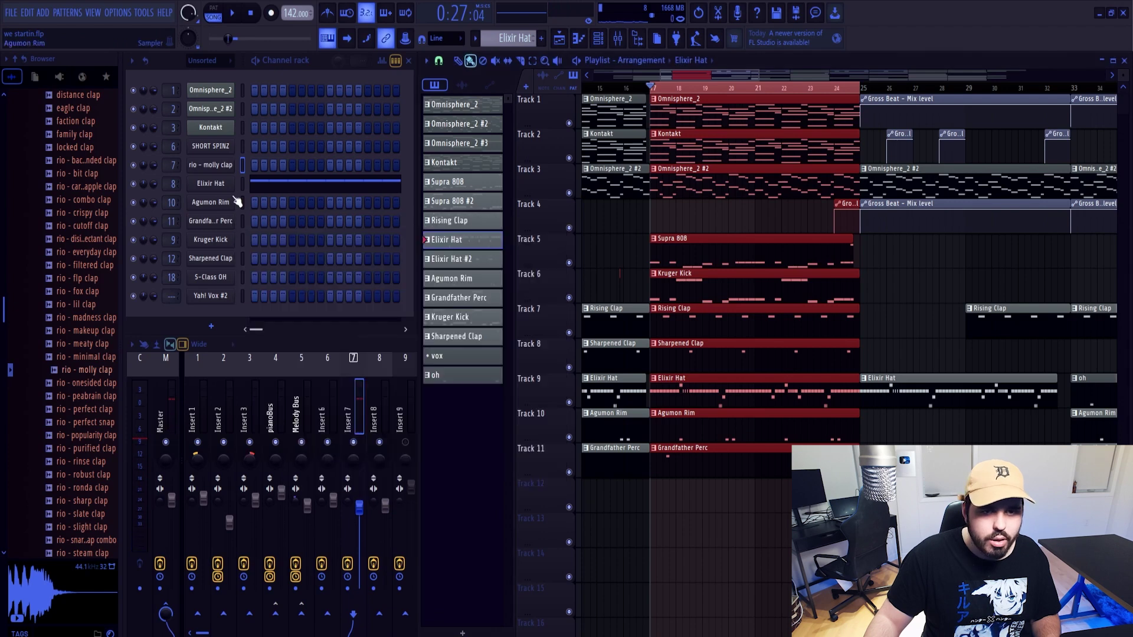
Replace the Elixir Hat sample with rio - escape hi hat from the hi-hat samples
left_click(225, 186)
left_click(455, 105)
scroll(65, 266, "up", 6)
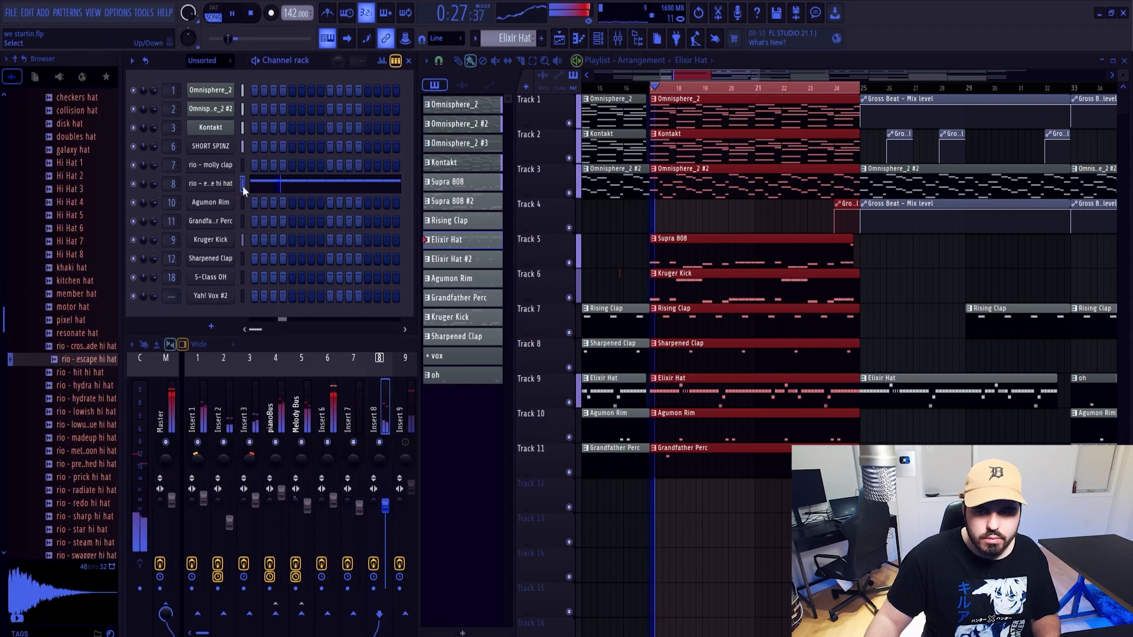
Play the Elixir Hat pattern with the new hi hat and delete all of its notes in the piano roll
left_click(258, 187)
key("space")
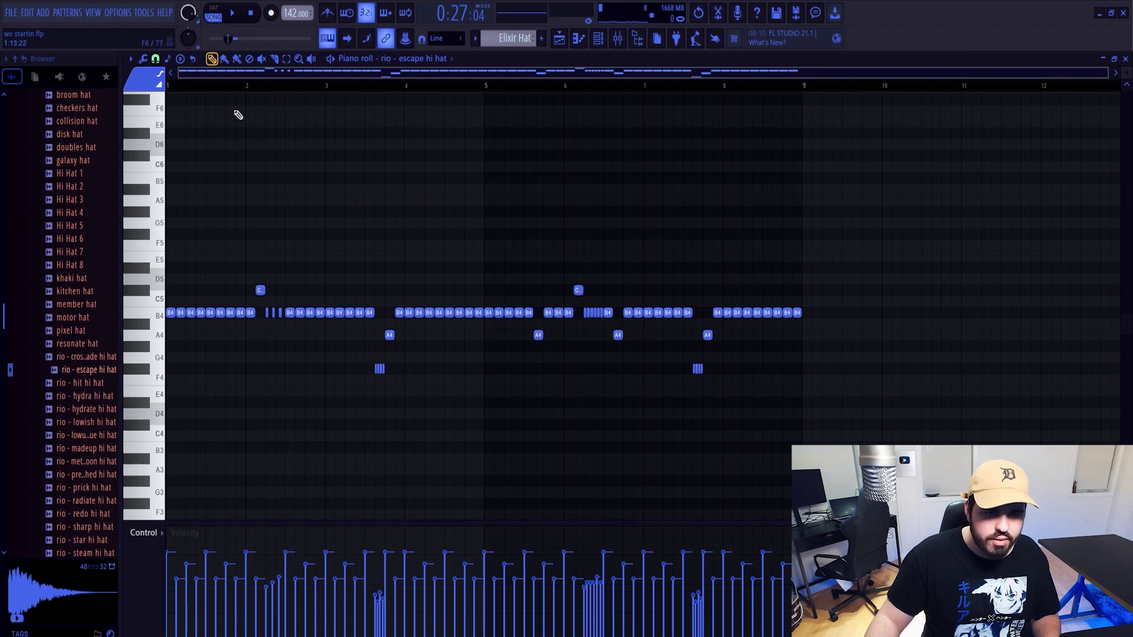
key("space")
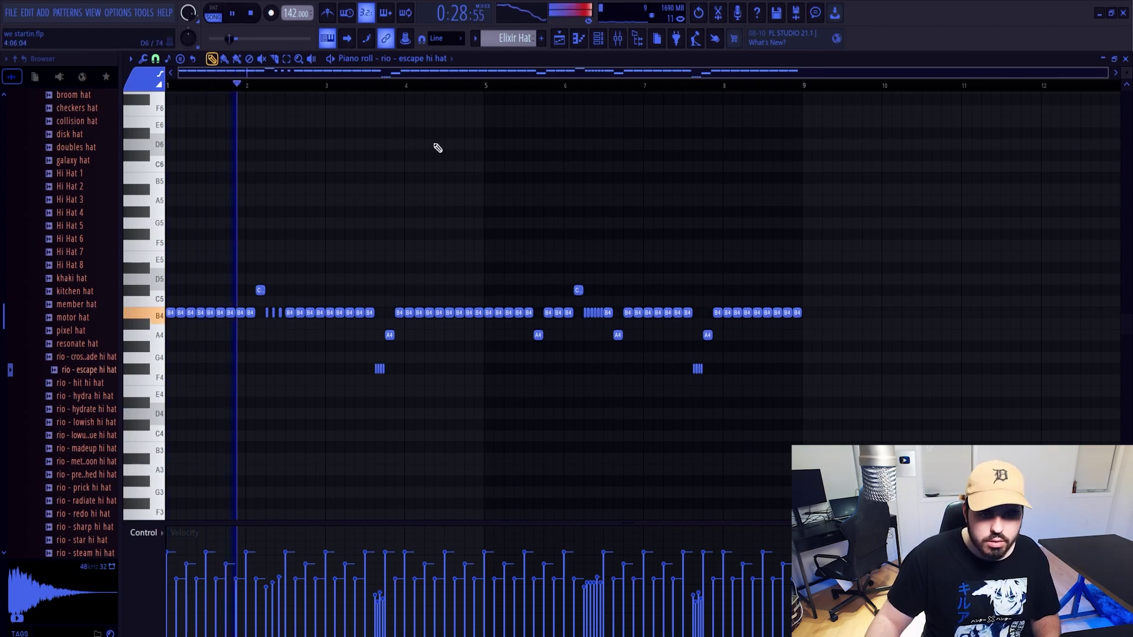
key("space")
key("ctrl+a")
key("Delete")
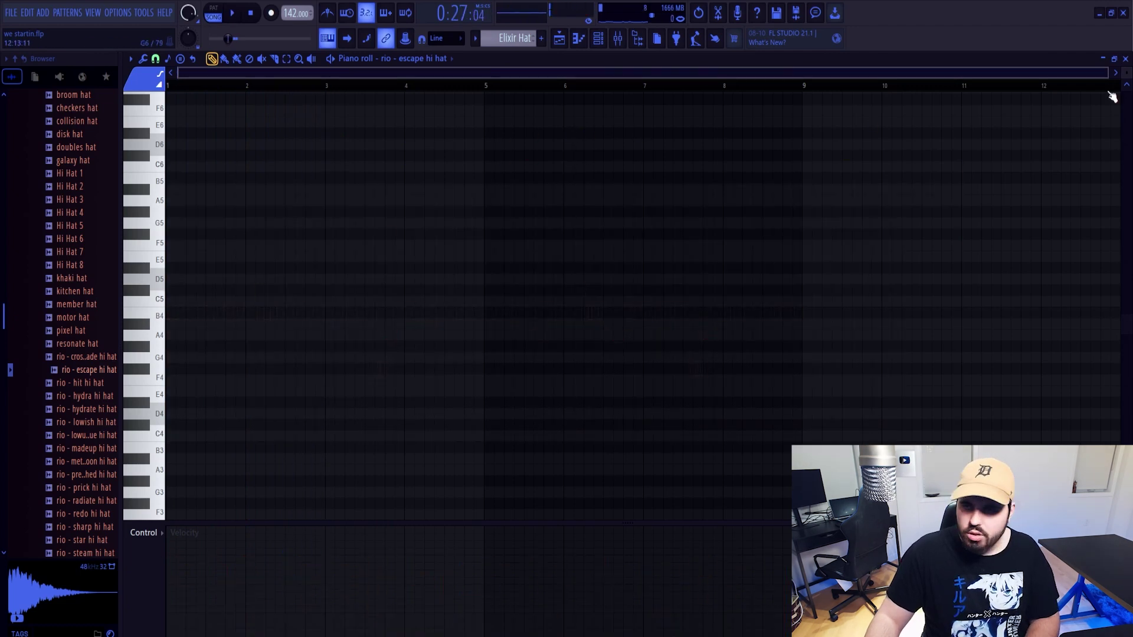
Fill the rio - escape hi hat channel every 2 steps and duplicate the notes along its piano roll
left_click(1125, 59)
right_click(232, 185)
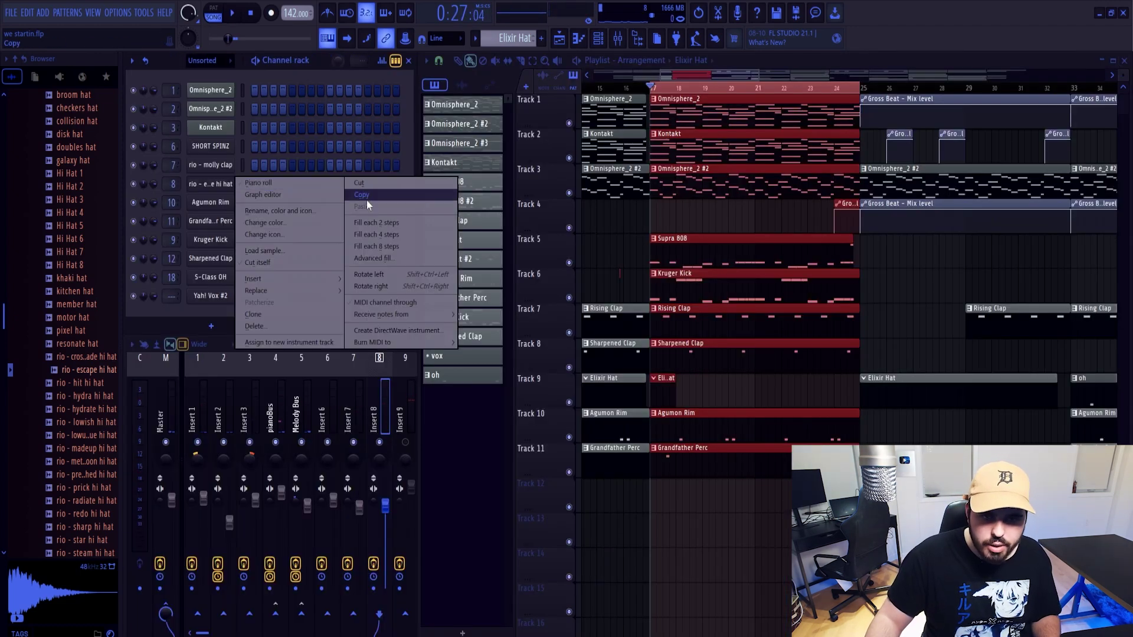
left_click(375, 223)
right_click(232, 185)
left_click(258, 183)
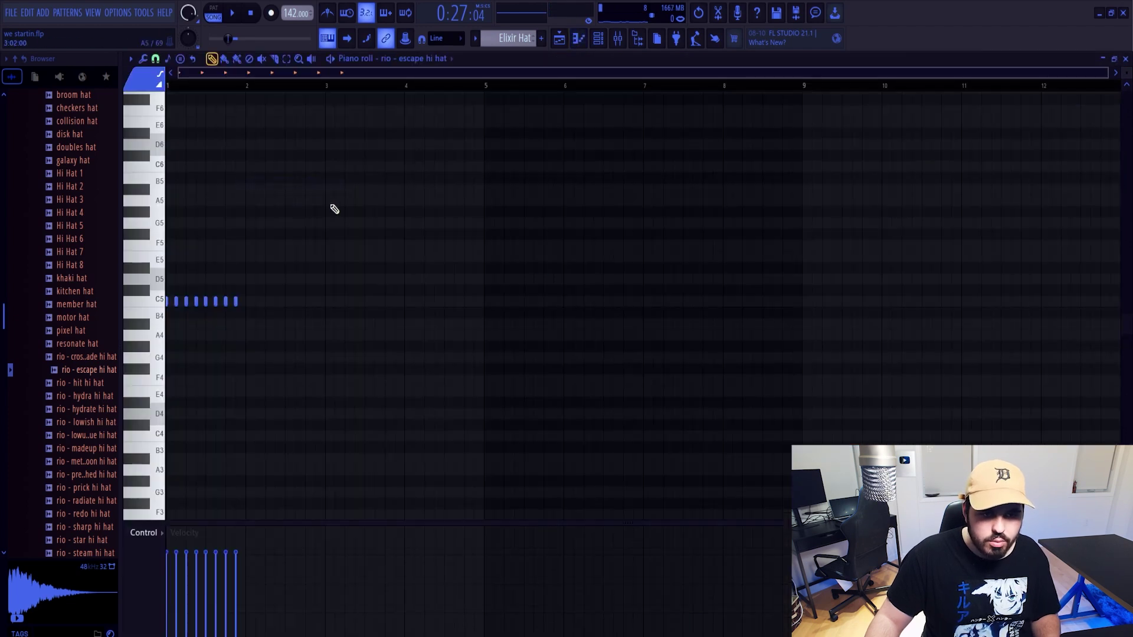
key("ctrl+b")
key("ctrl+b")
key("ctrl+b")
Add a descending hat roll below C5 late in bar 1, remove C5 hats in bar 2 and play the pattern
scroll(265, 265, "up", 3)
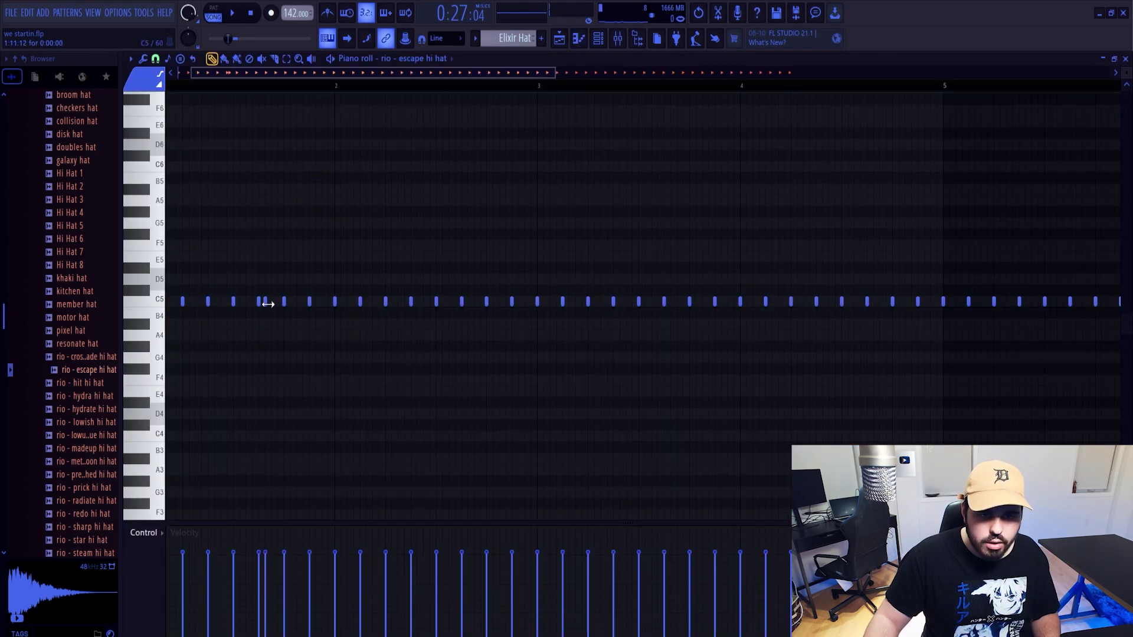
left_click_drag(268, 325, 280, 307)
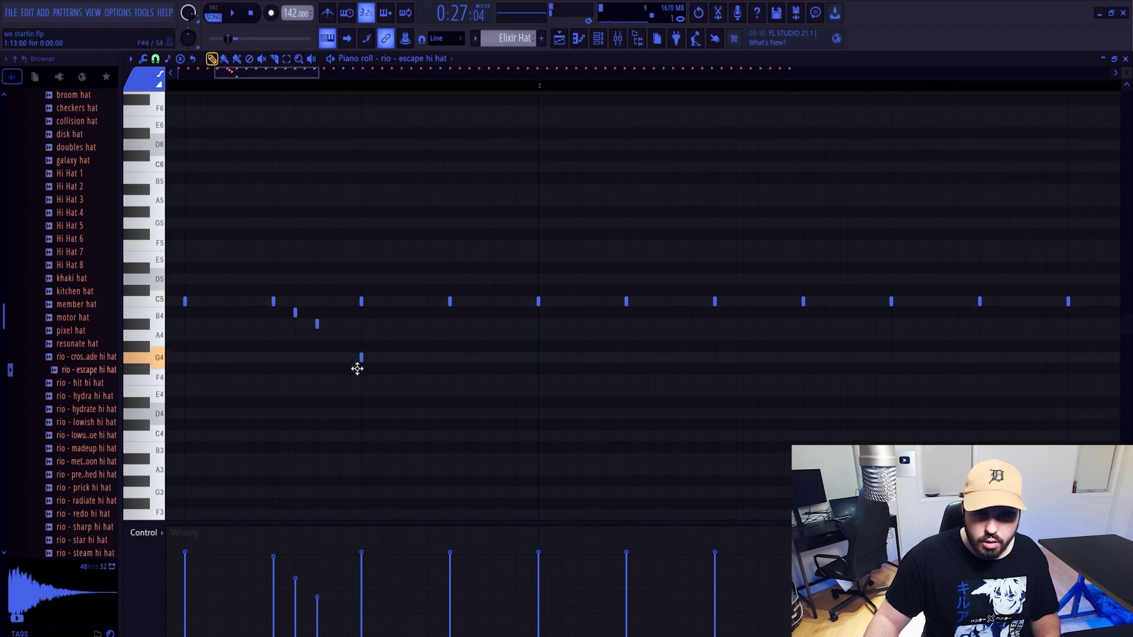
scroll(406, 394, "down", 2)
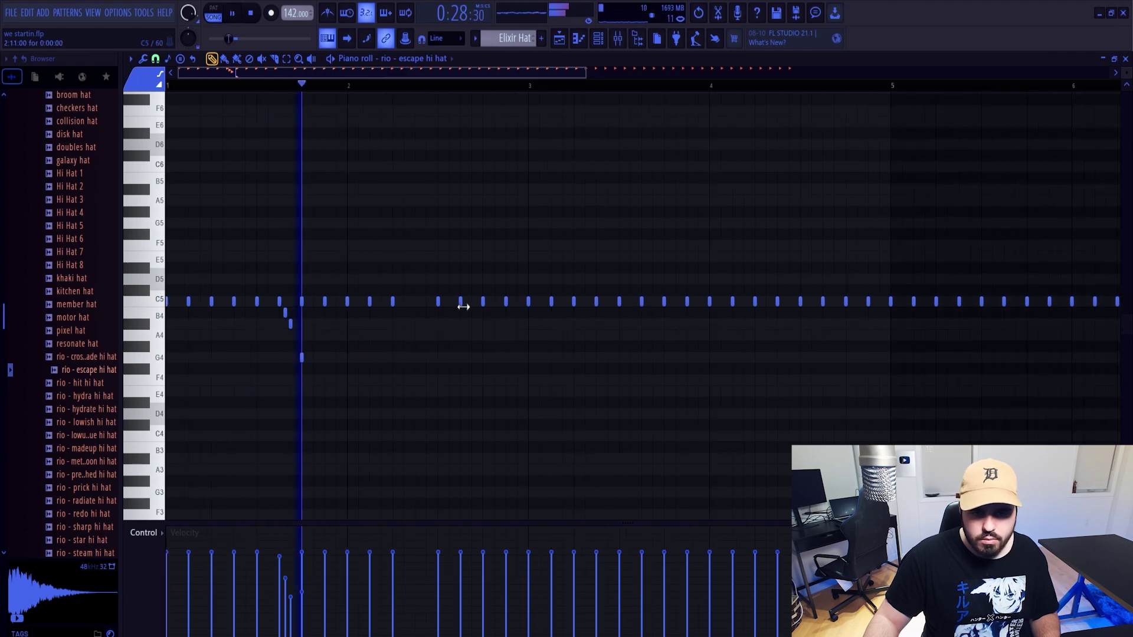
right_click(461, 303)
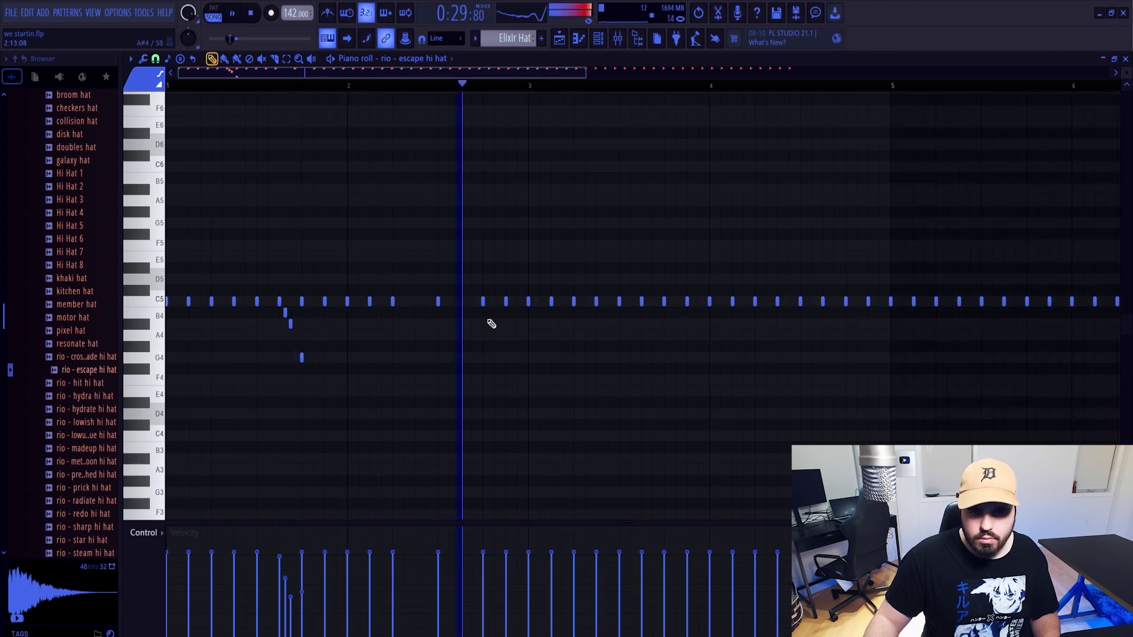
key("space")
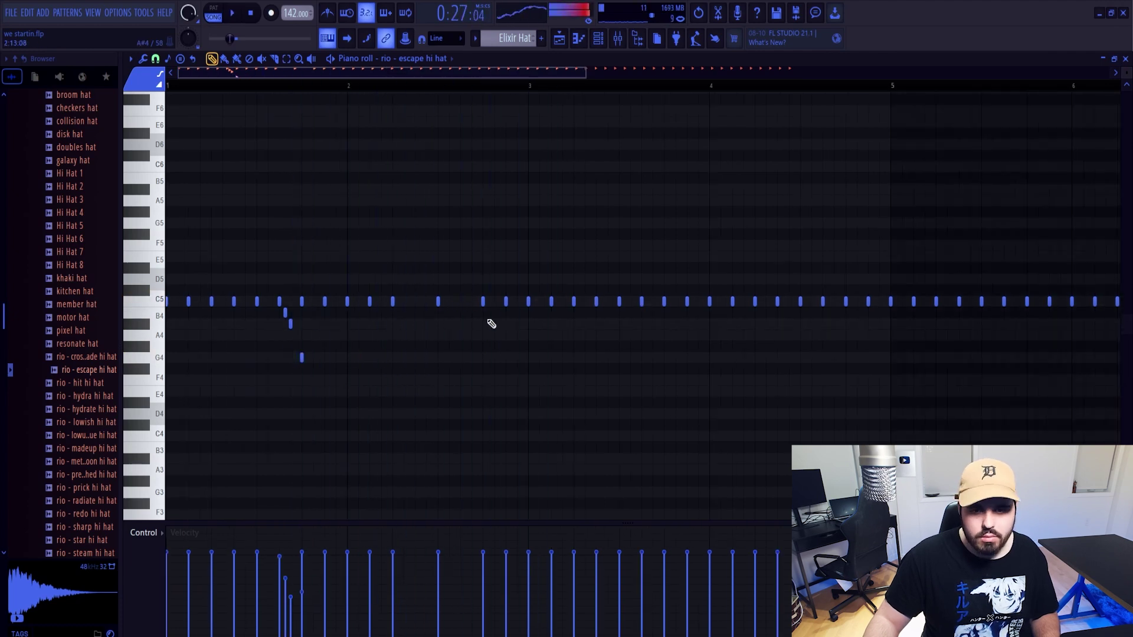
Set the piano roll snap to 1/4 step and add pitched-down B4, A4 and G#4 hat notes in bar 2, checking them in playback
left_click(155, 59)
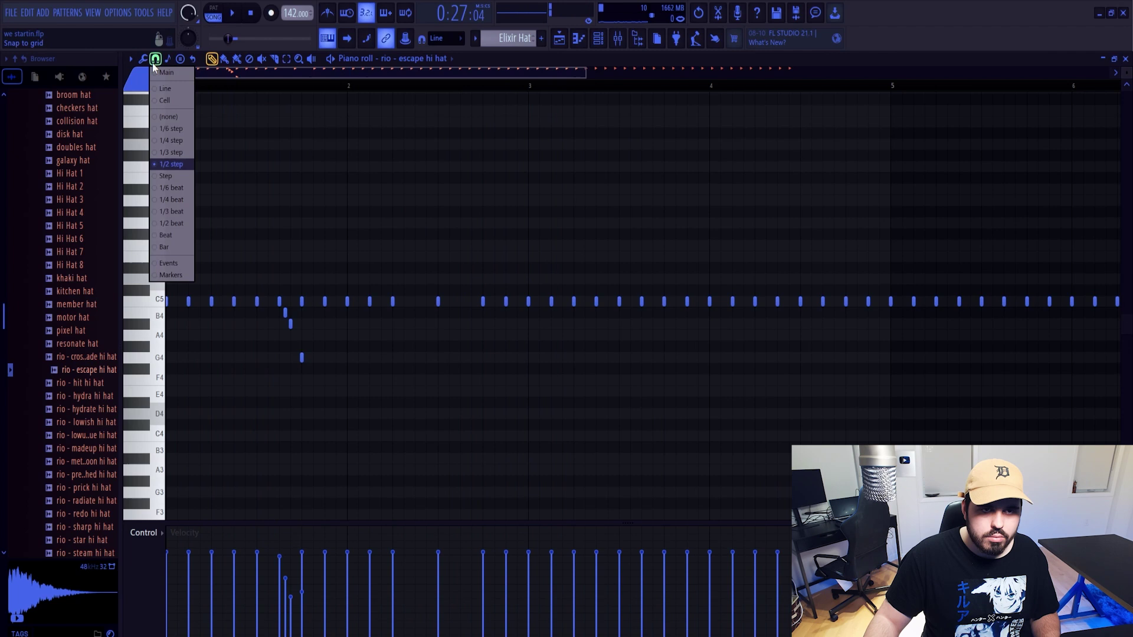
left_click(174, 144)
scroll(417, 299, "up", 3)
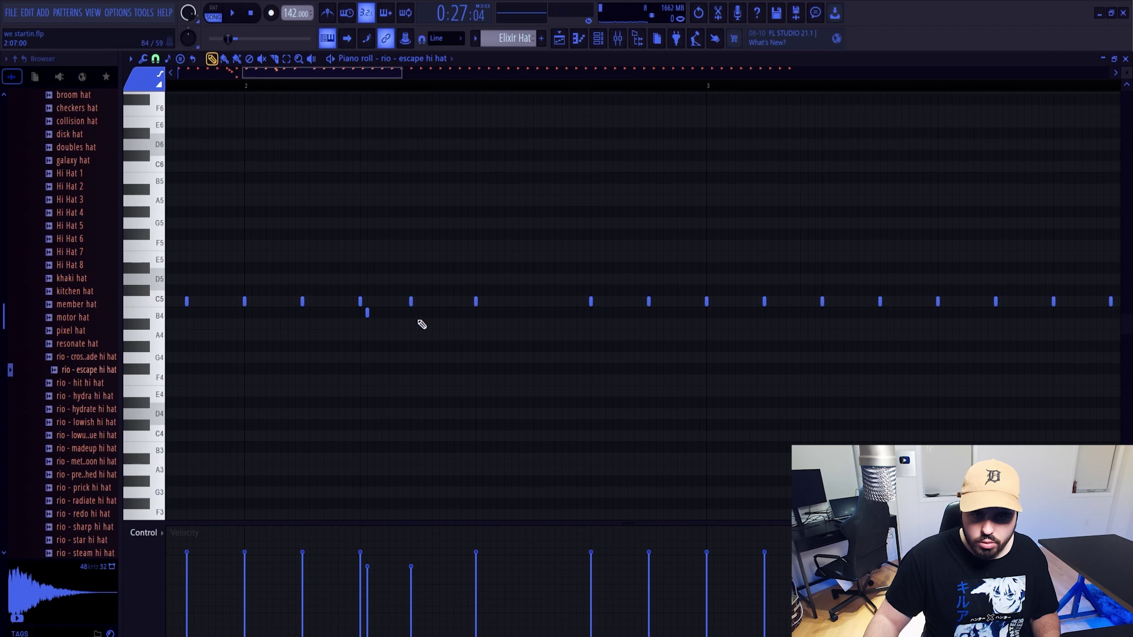
scroll(419, 322, "down", 3)
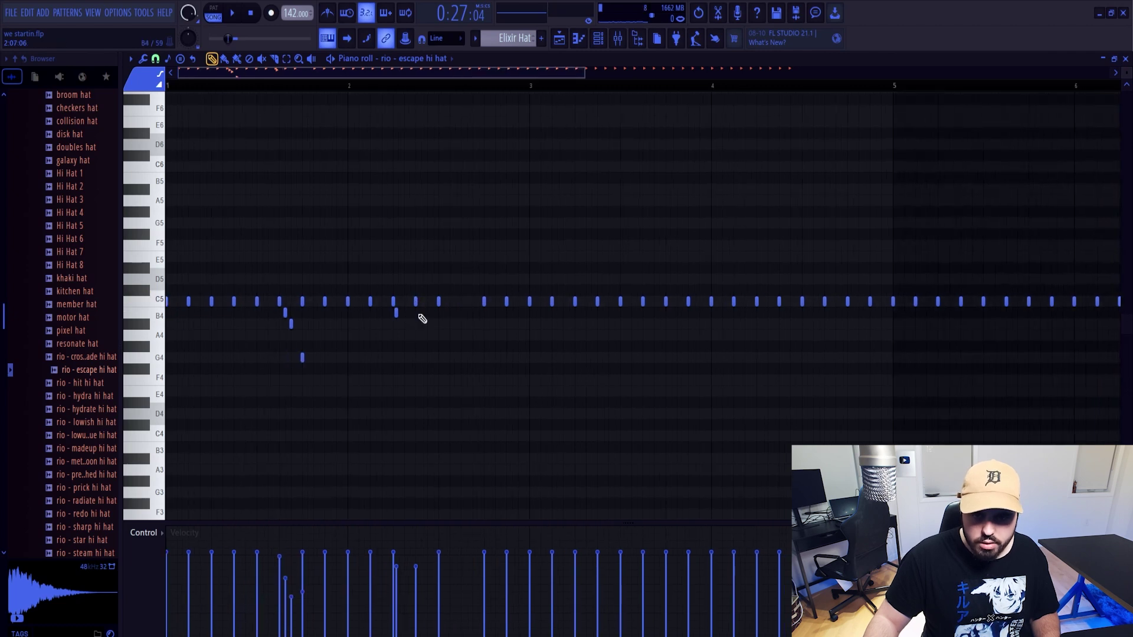
scroll(422, 319, "up", 4)
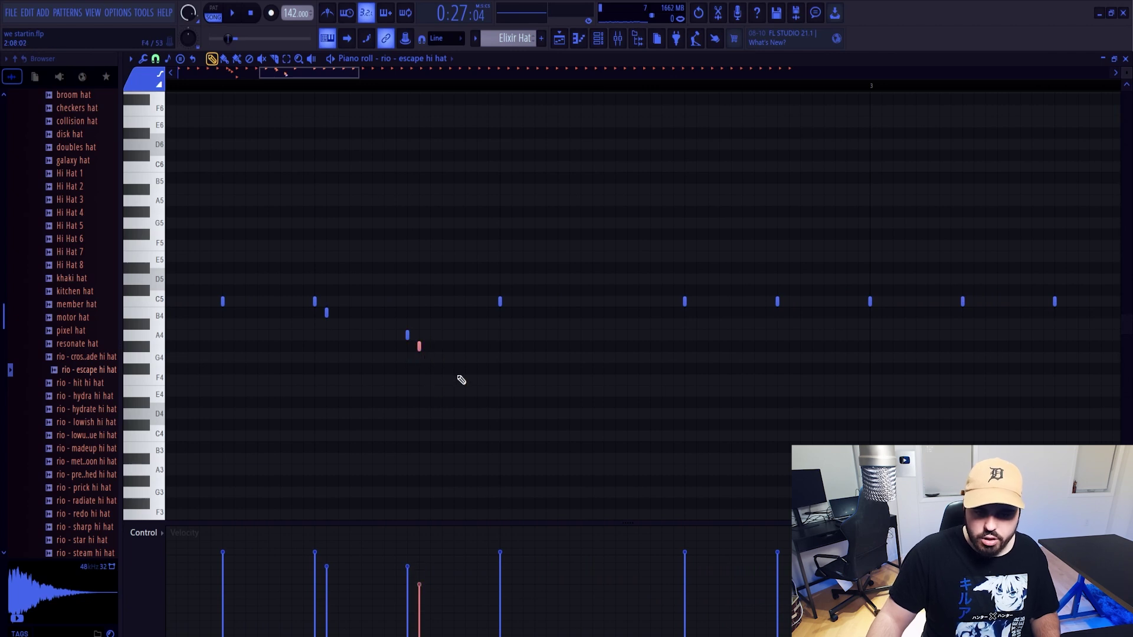
key("space")
scroll(473, 402, "down", 4)
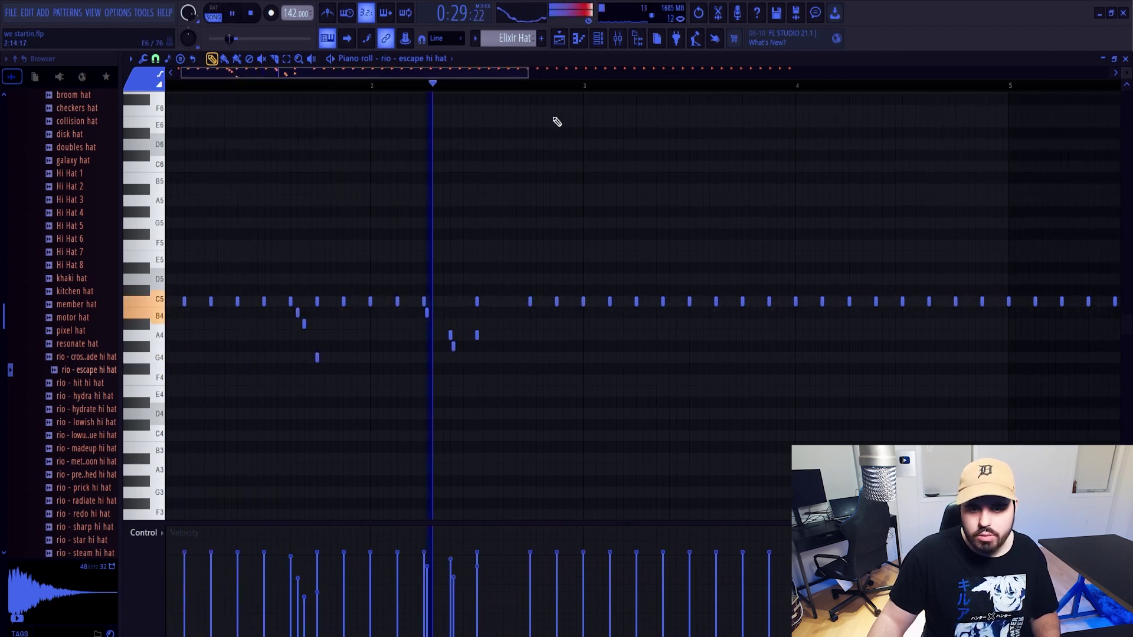
key("space")
Place a low C4 hat note late in bar 2, play the pattern and undo the last edit
scroll(591, 74, "down", 2)
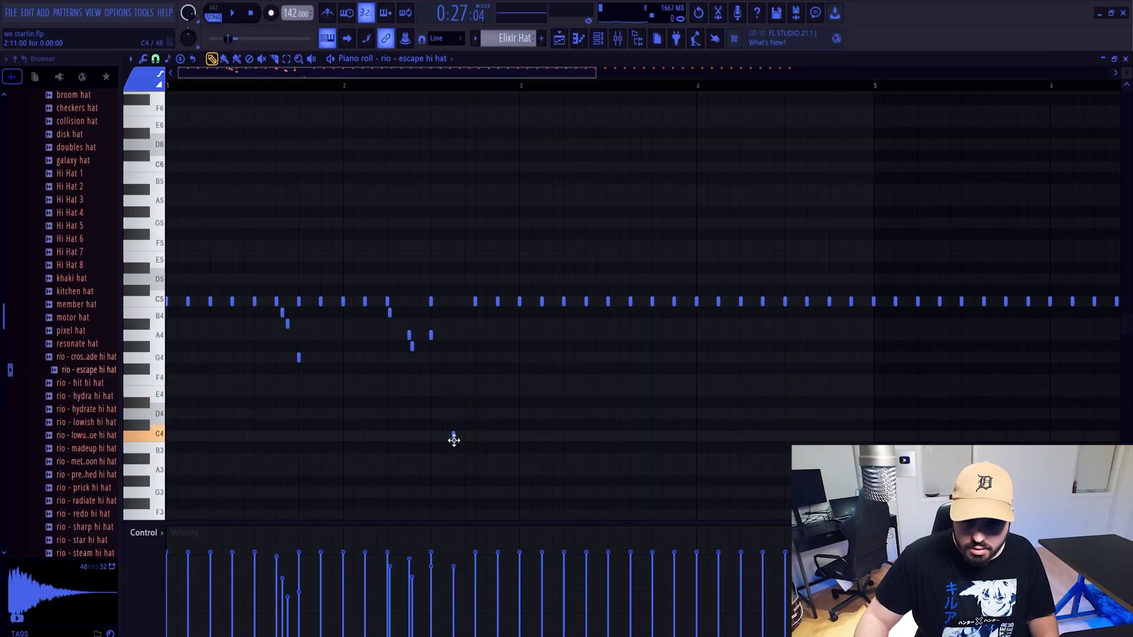
scroll(467, 393, "down", 1)
key("space")
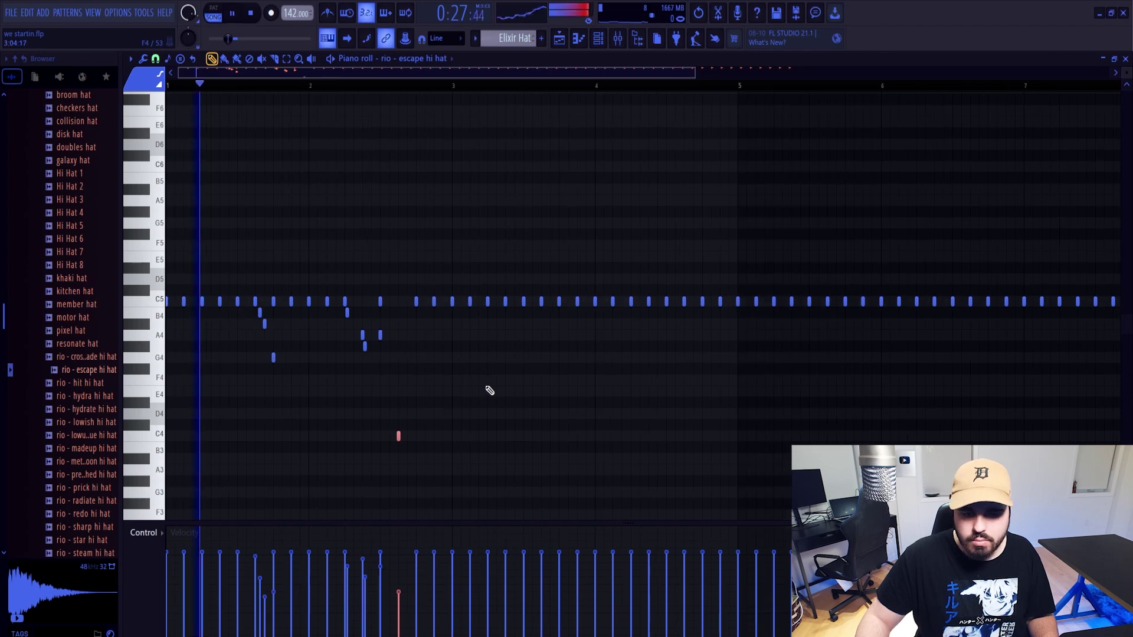
key("ctrl+z")
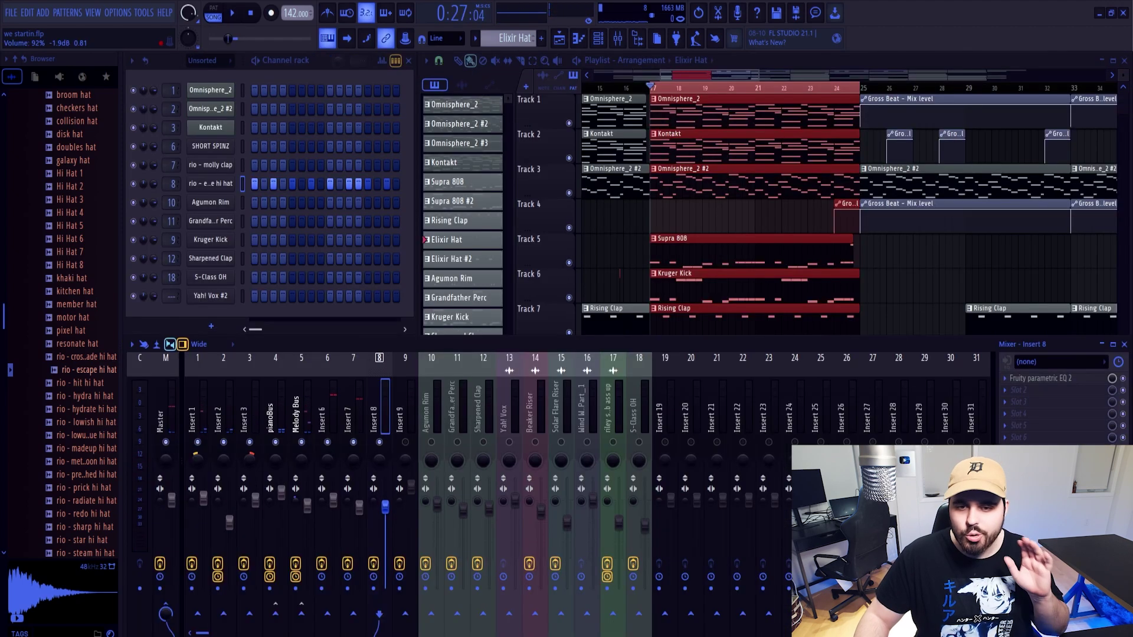
Lower the hi hat's volume on Insert 8 during playback and select Insert 9 in the mixer
key("space")
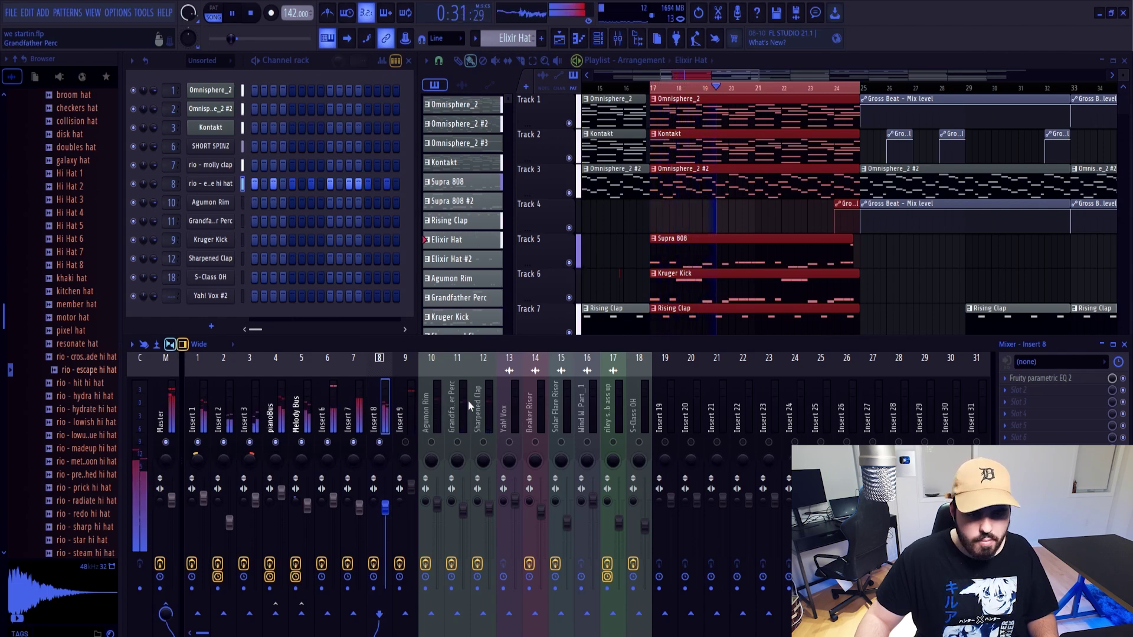
key("space")
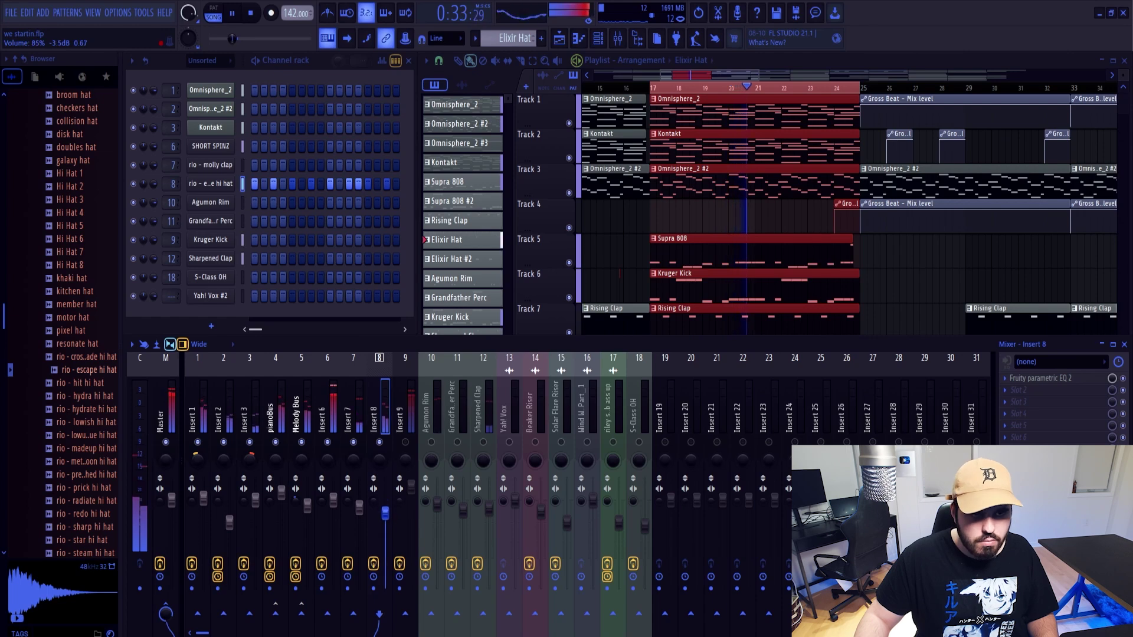
left_click(407, 420)
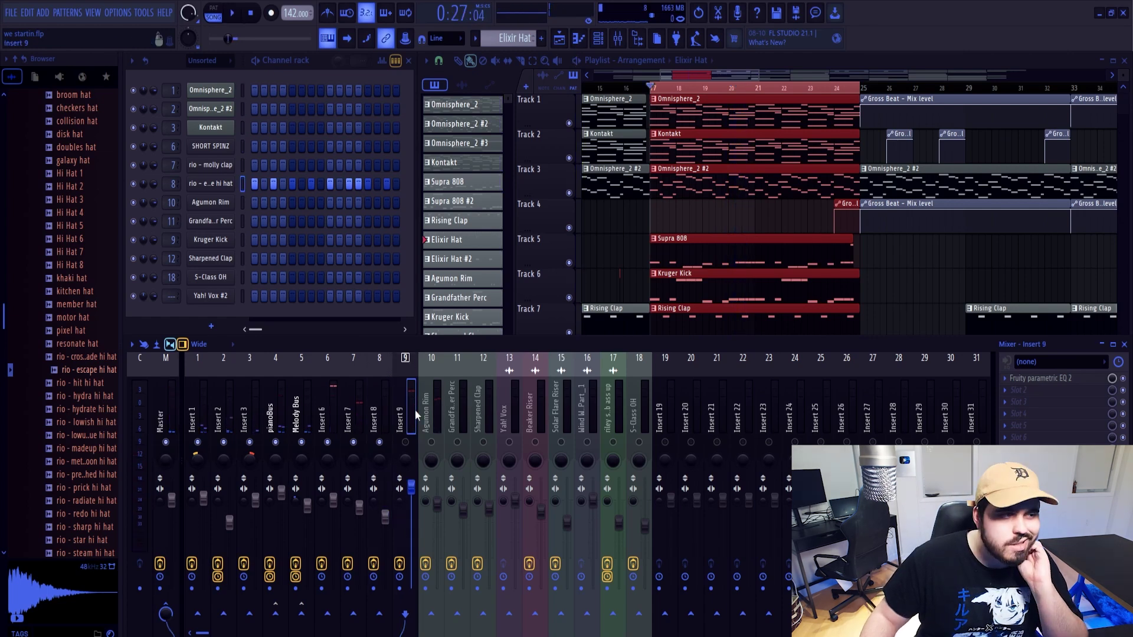
key("space")
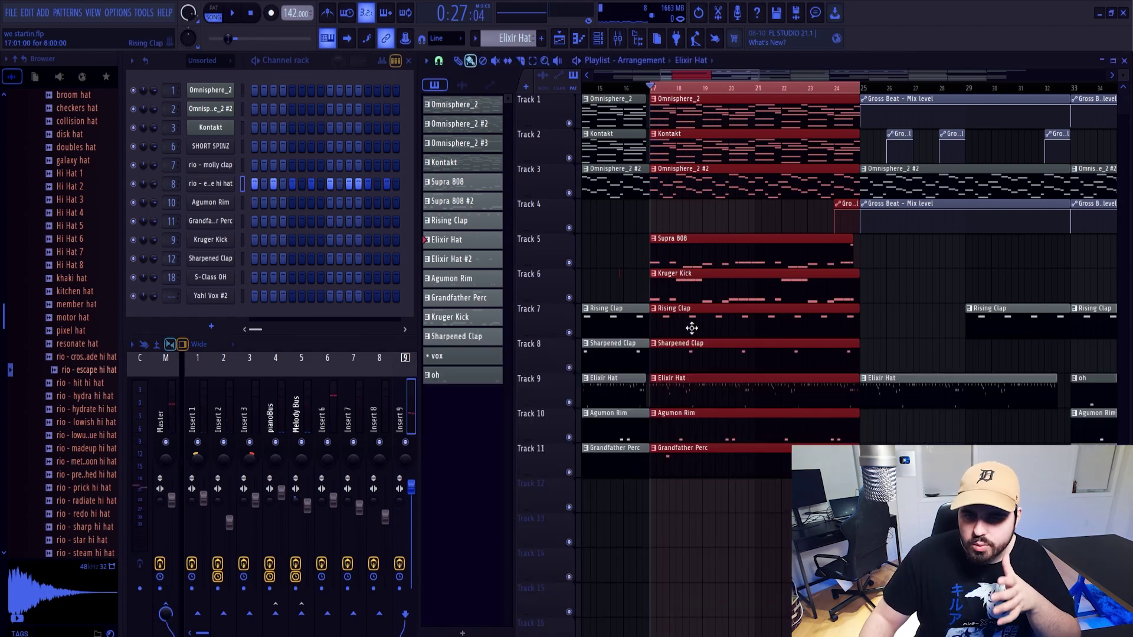
Move the Kruger Kick's B5 and C#5 notes to D5 and transpose the whole pattern down two semitones to C5
left_click(700, 286)
left_click(366, 243)
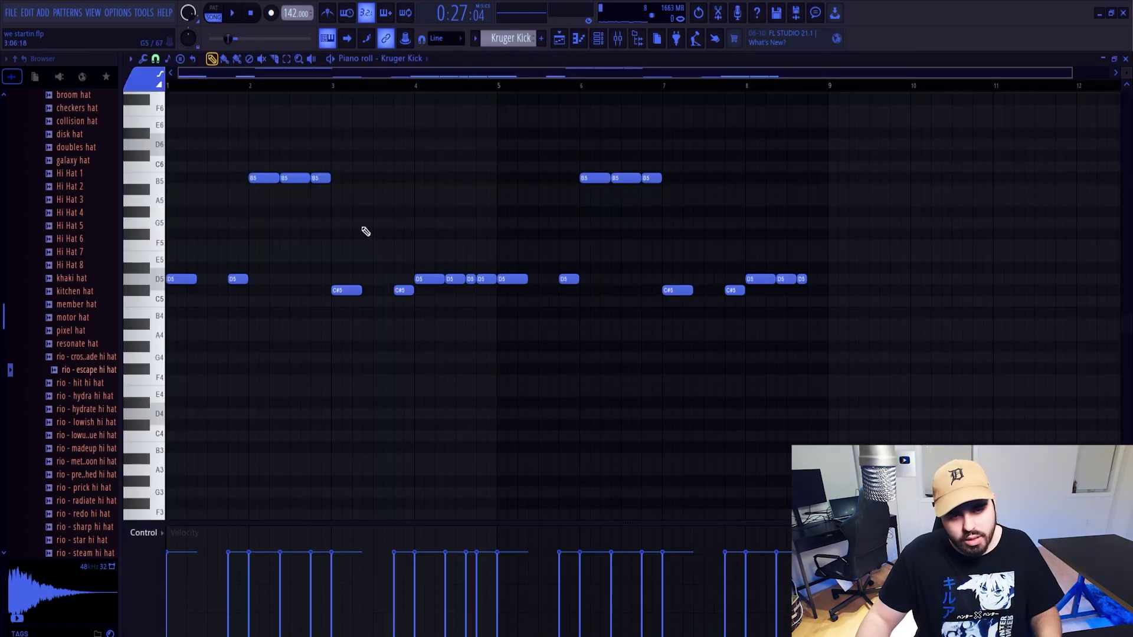
left_click_drag(287, 276, 177, 289)
left_click_drag(403, 177, 271, 290)
left_click_drag(426, 313, 331, 275)
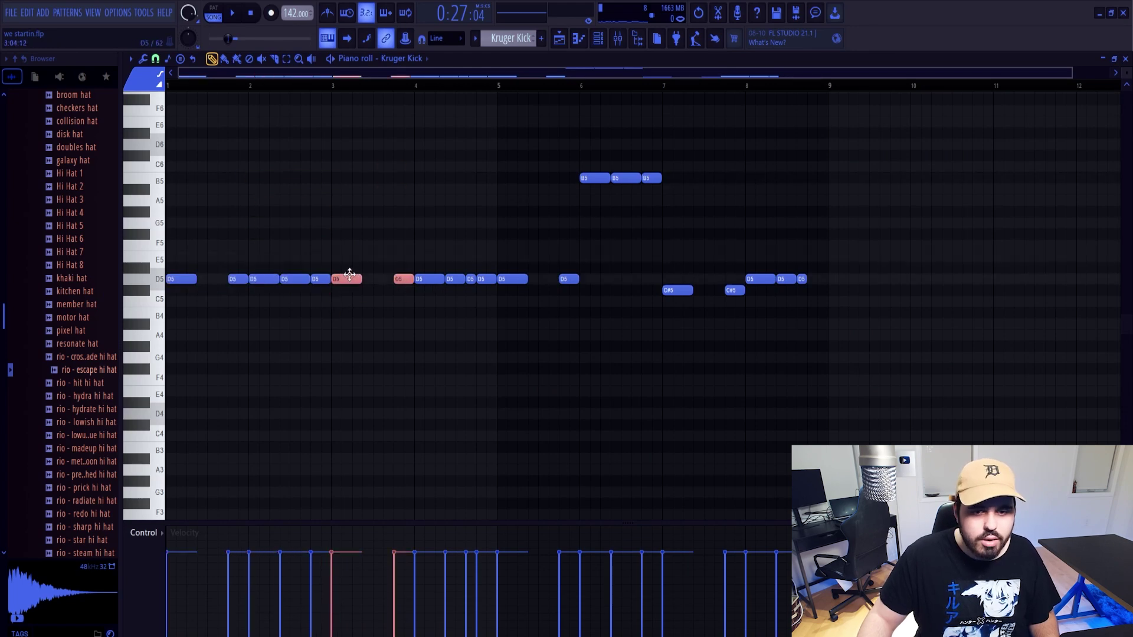
left_click_drag(679, 170, 602, 278)
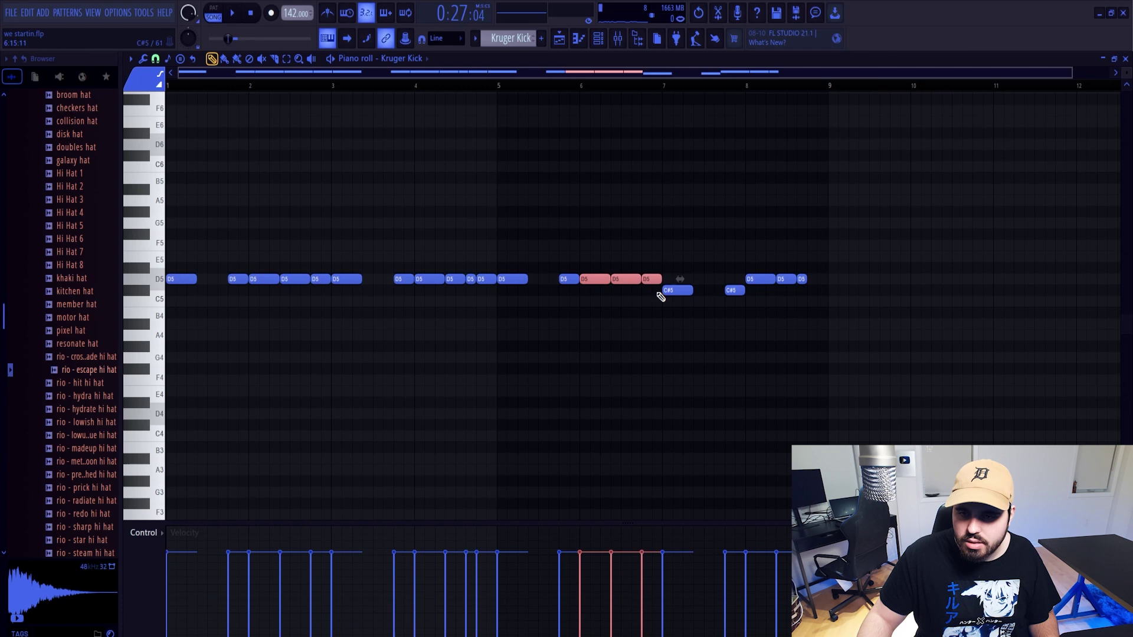
left_click_drag(661, 297, 677, 273)
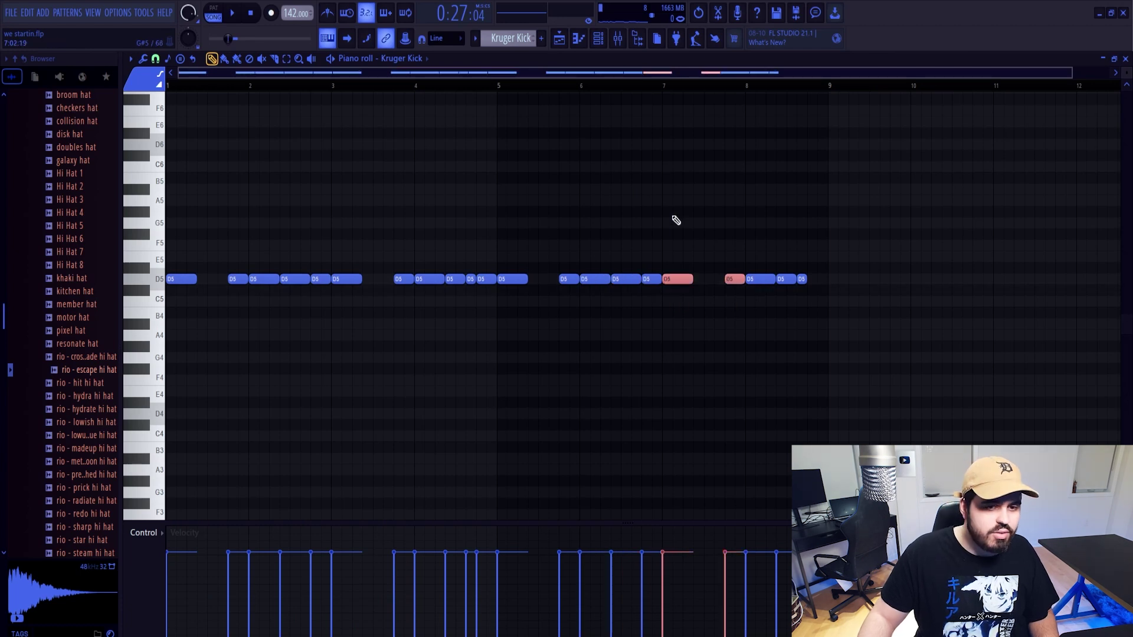
key("ctrl+a")
key("Down")
key("Down")
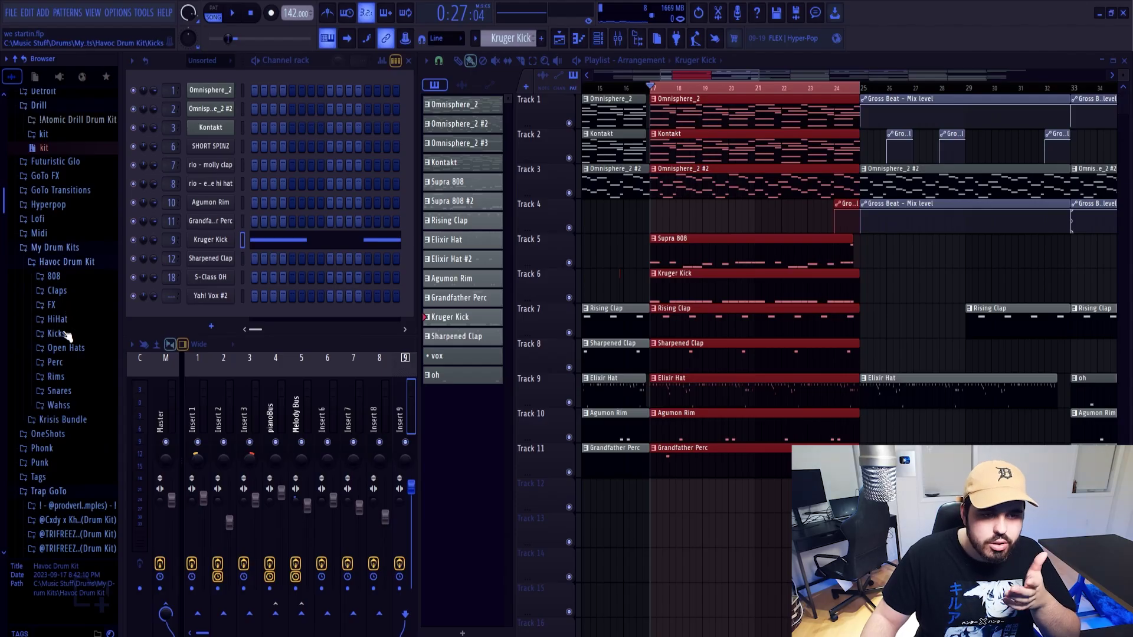
Replace the Kruger Kick sample with Havoc - kick 2 from the Havoc Drum Kit and check it in its sampler window
left_click(63, 333)
left_click_drag(79, 362, 216, 242)
key("space")
left_click(215, 242)
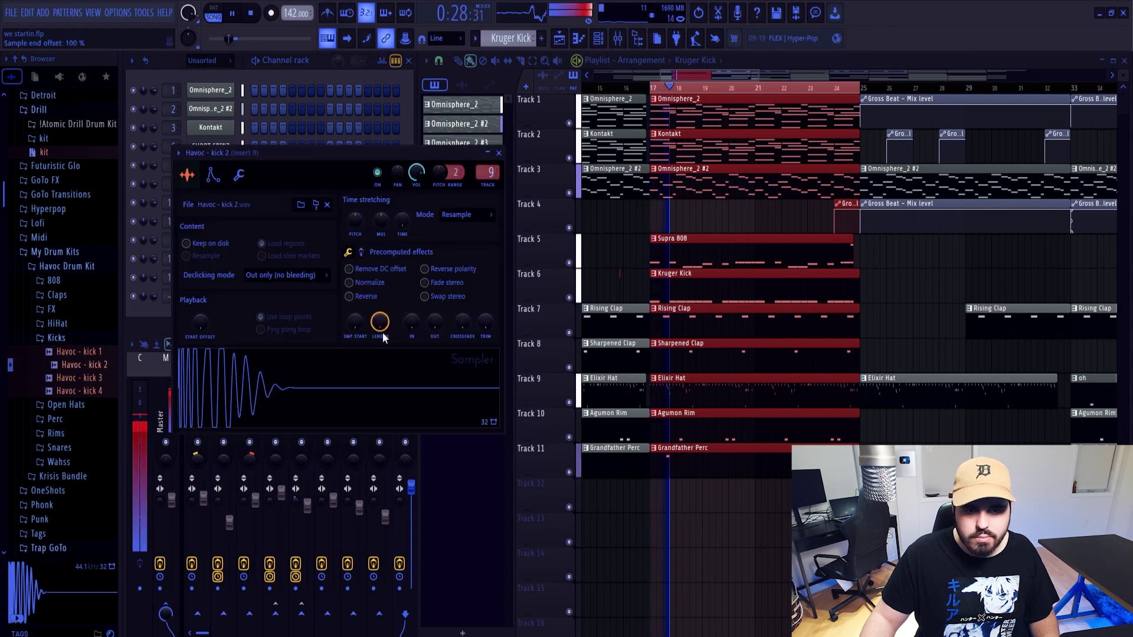
left_click(499, 153)
Shift the kick notes after the start of bar 2 to rework the C5 kick rhythm, and play the new pattern
left_click(301, 241)
key("space")
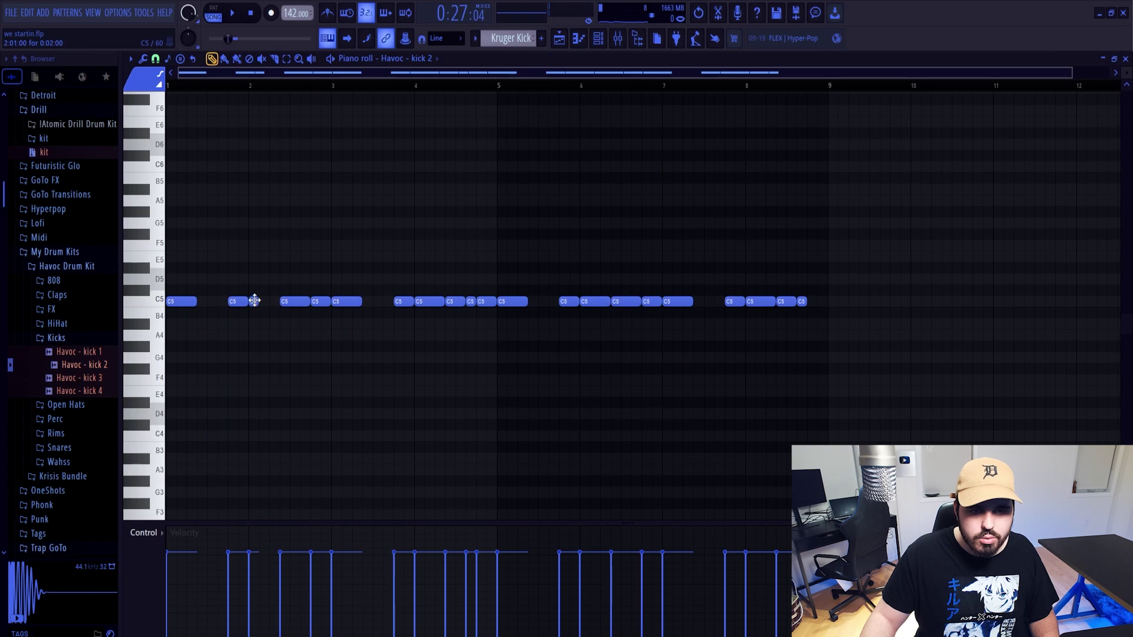
left_click_drag(255, 300, 272, 300)
key("space")
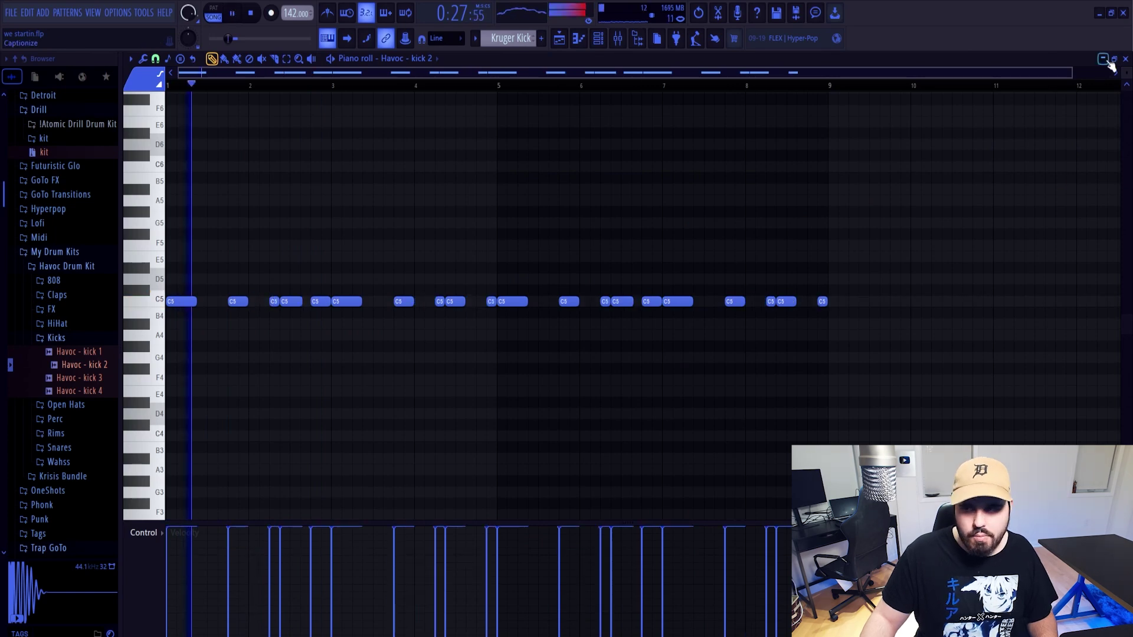
Set the kick's volume on Insert 9 to 104% while the beat plays
left_click(1124, 58)
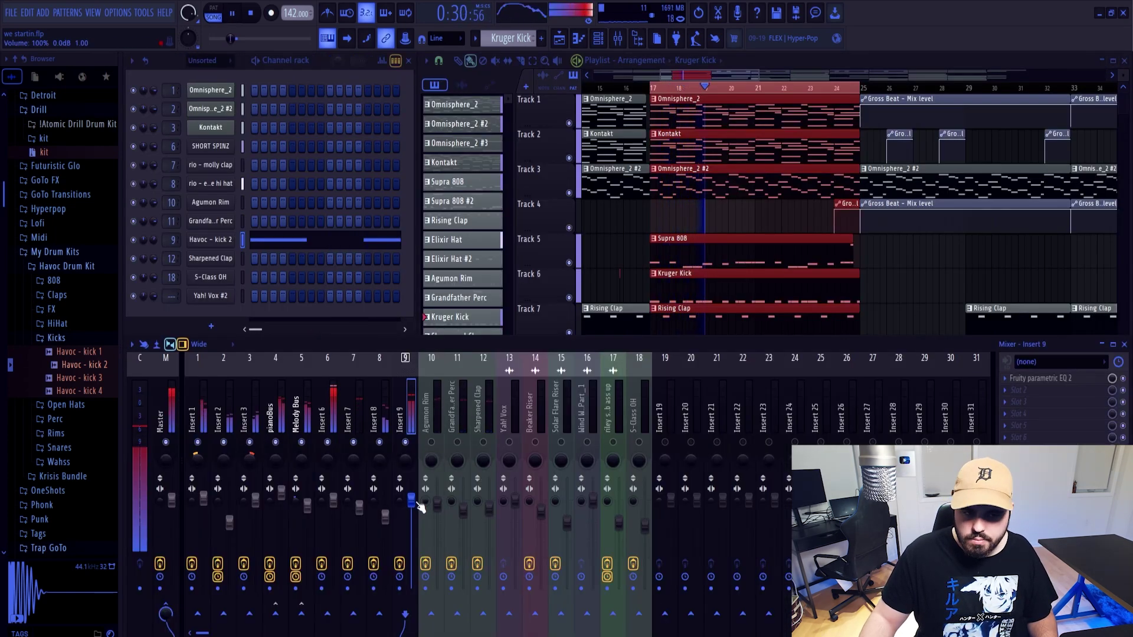
left_click_drag(420, 507, 420, 503)
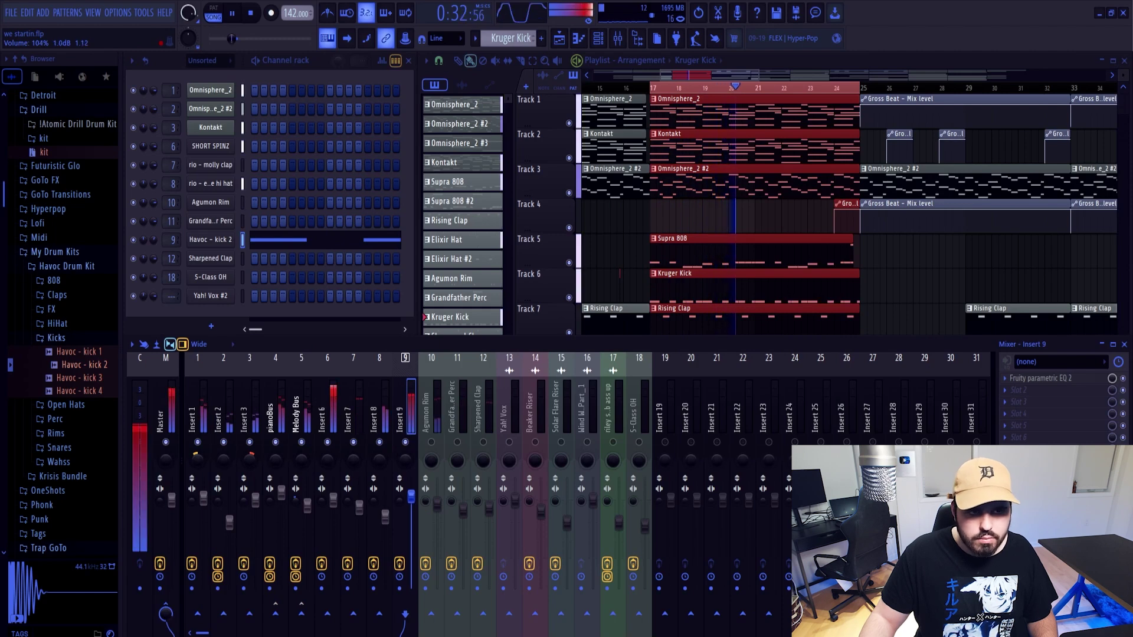
key("space")
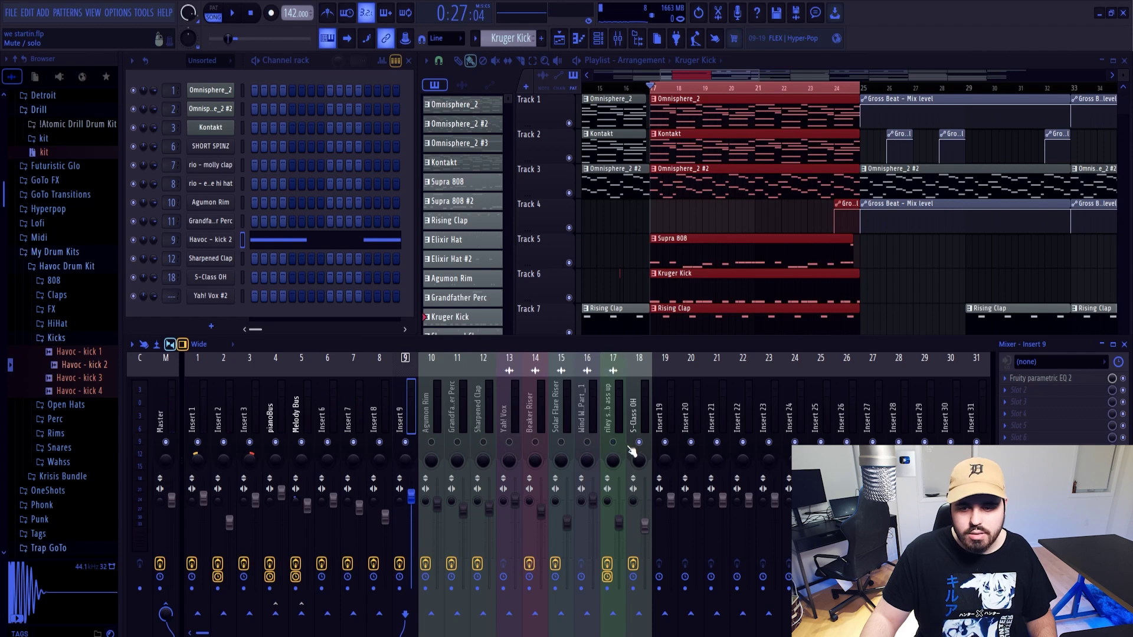
Audition the Sharpened Clap within the beat and delete its clip from bars 17 to 25 on Track 8
key("F9")
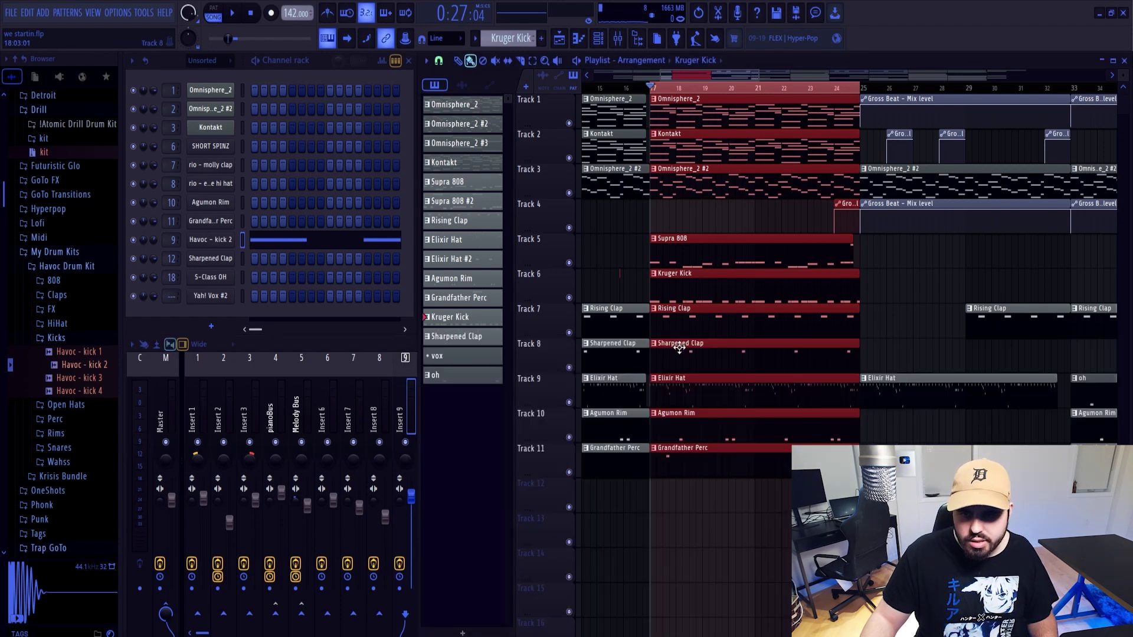
left_click(679, 348)
key("space")
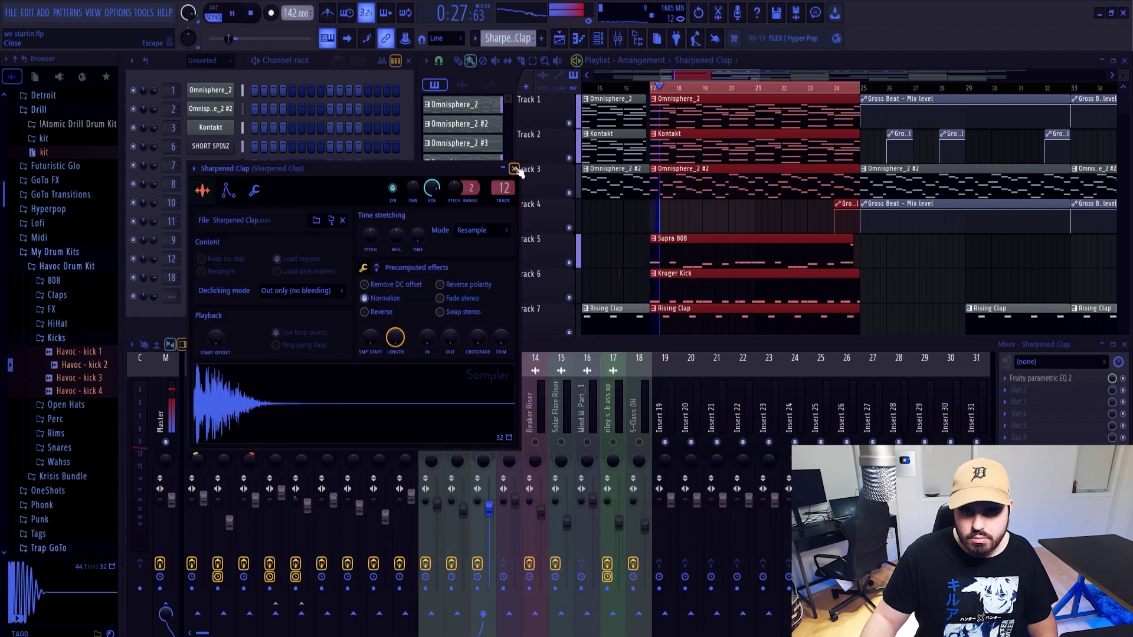
left_click(516, 170)
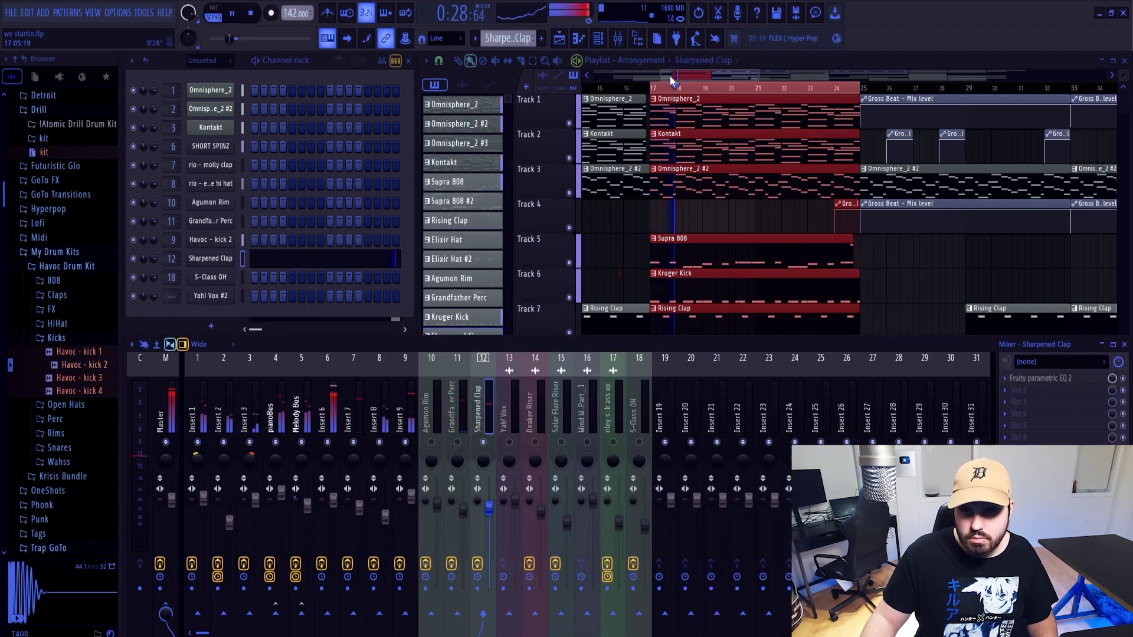
key("F9")
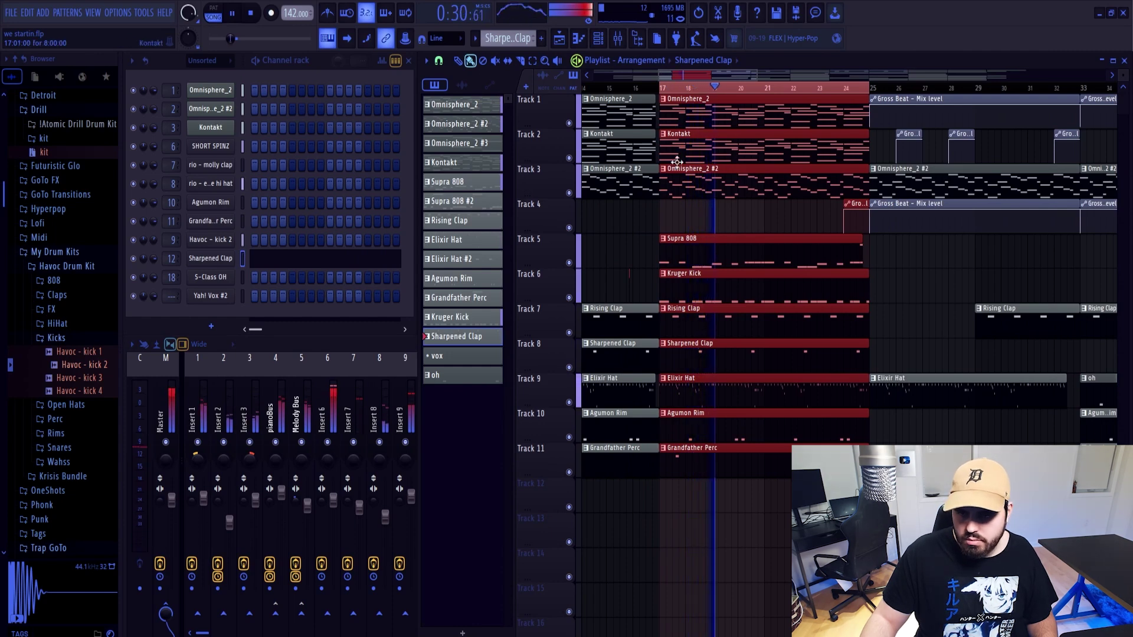
key("space")
right_click(708, 348)
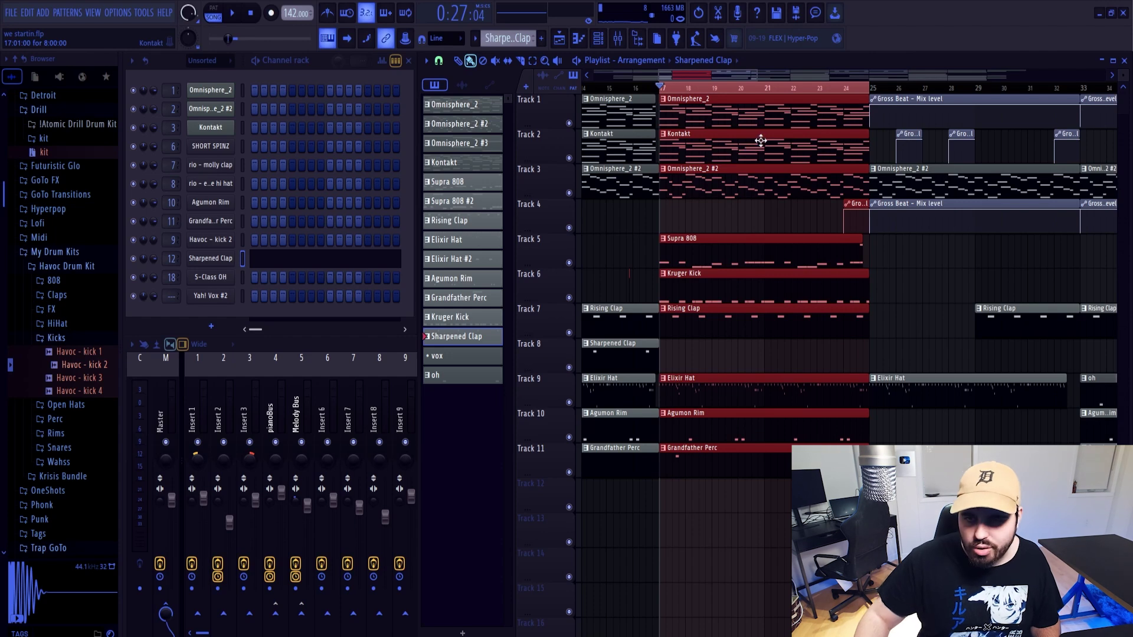
Play the beat from bar 17 without the Sharpened Clap while watching the mixer levels
key("space")
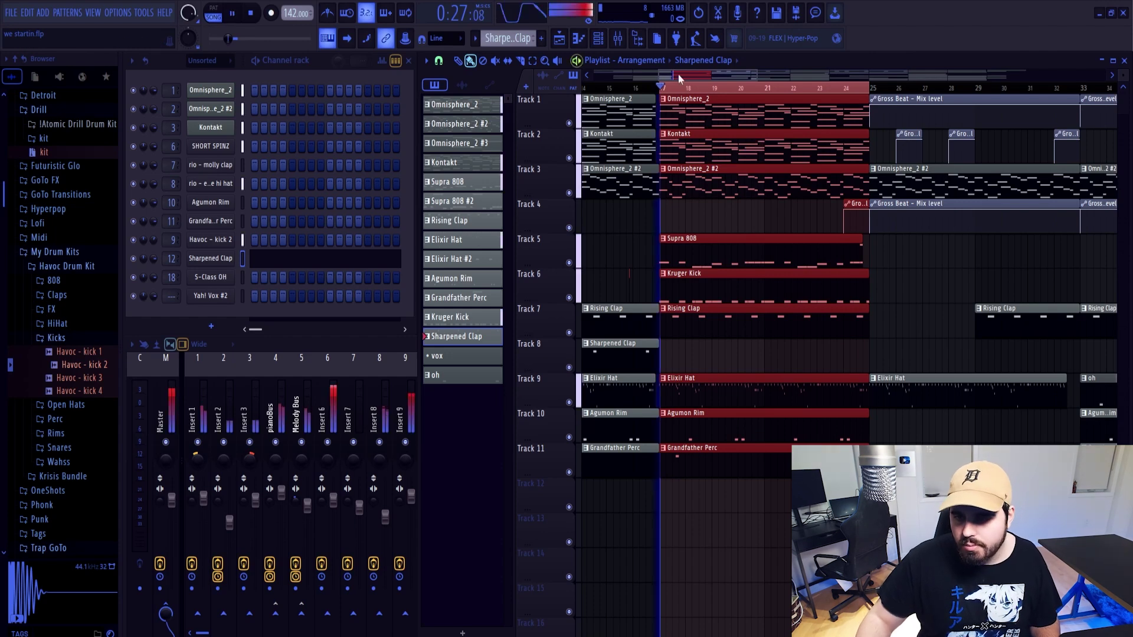
left_click(349, 348)
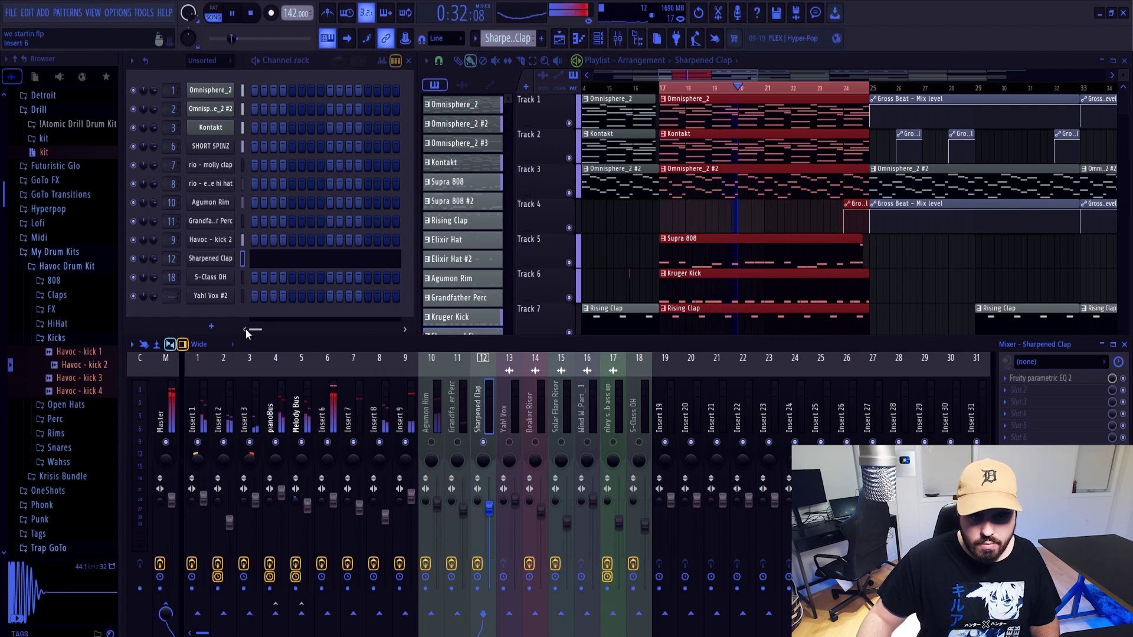
left_click(410, 421)
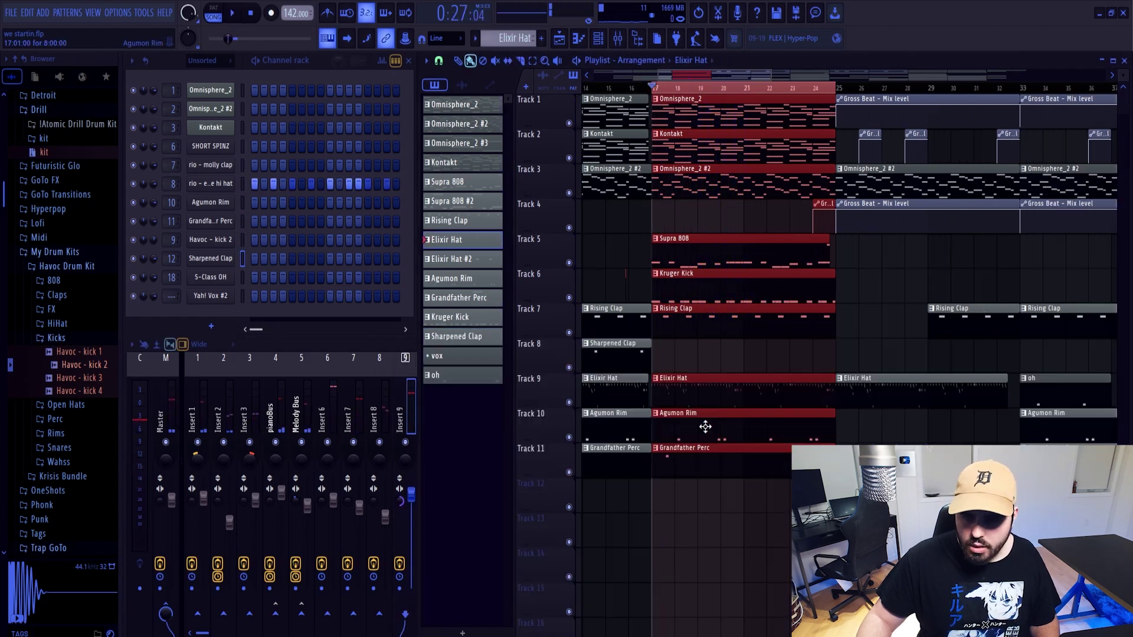
Turn off normalization and remove the fade-out on the Agumon Rim sample
left_click(705, 427)
left_click(211, 206)
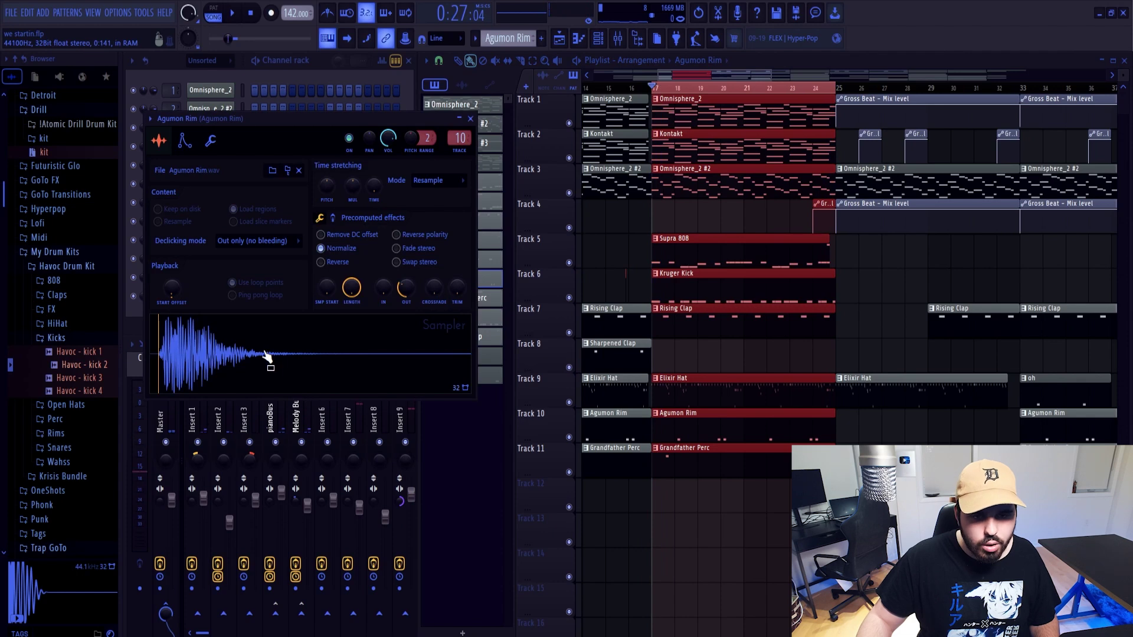
left_click_drag(351, 287, 352, 260)
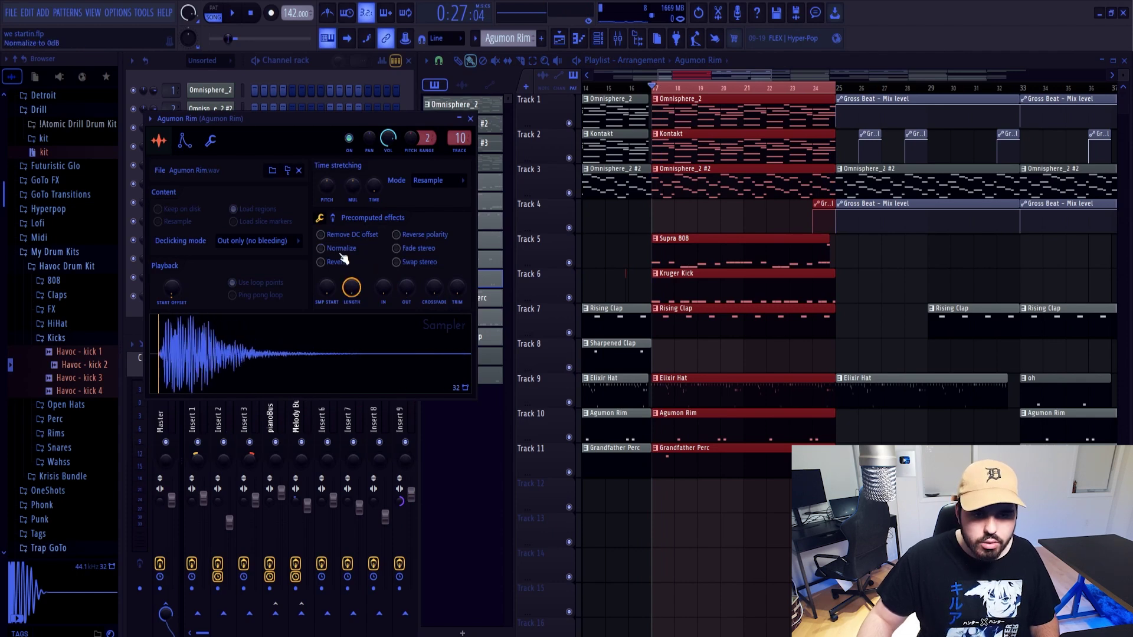
left_click(470, 118)
key("F9")
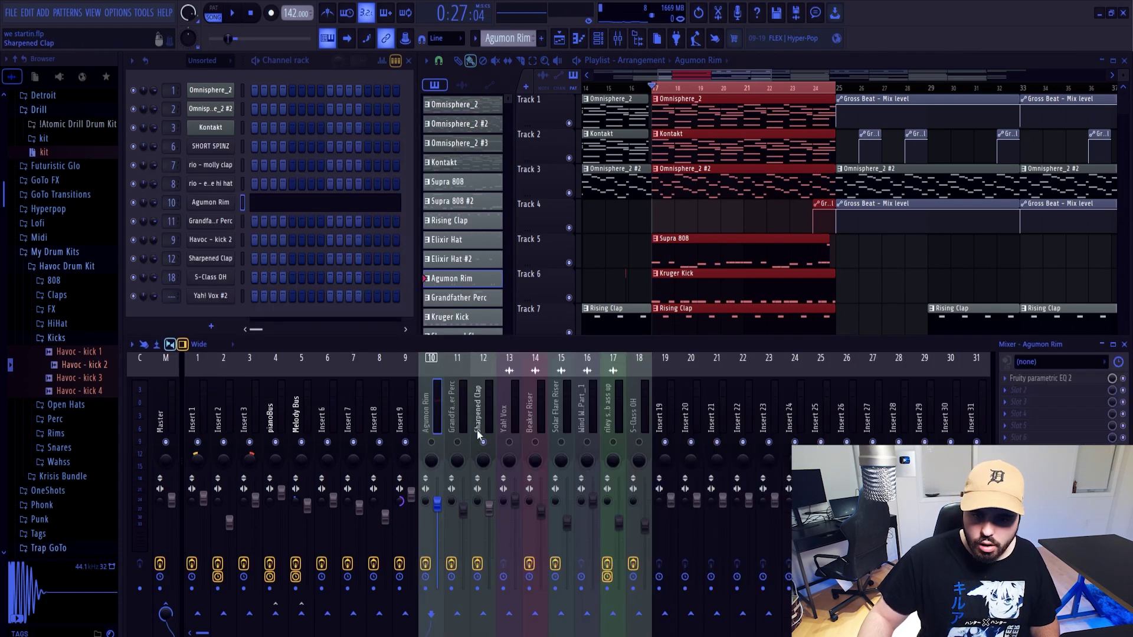
Replace the Agumon Rim sample with No Ends - Snare from the Havoc Drum Kit's Snares folder and play it within the beat
scroll(74, 299, "up", 5)
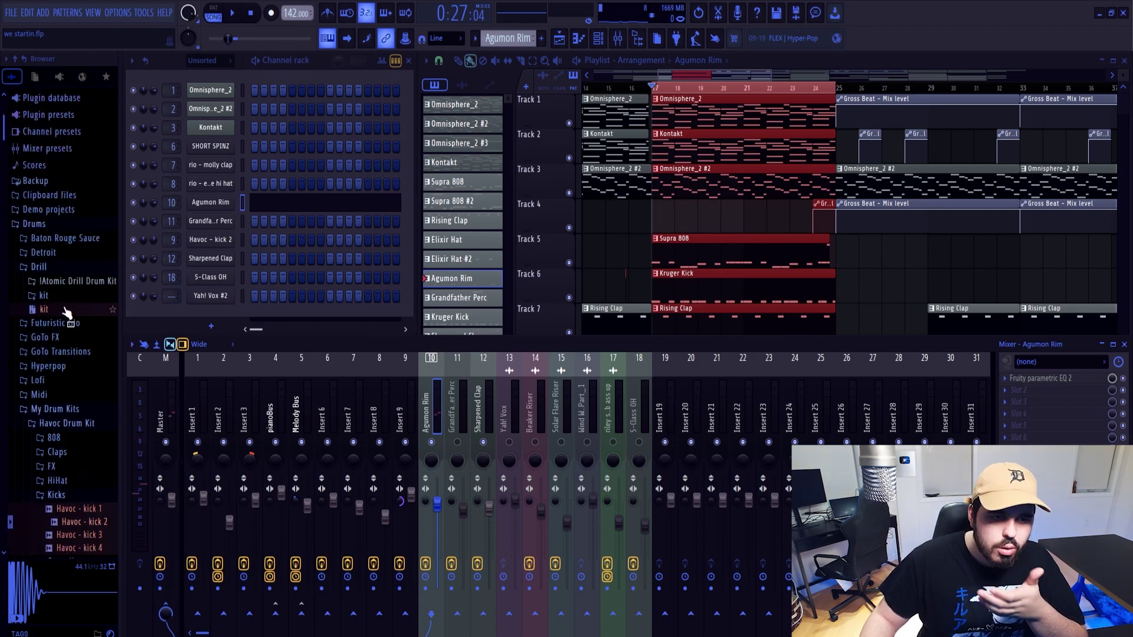
scroll(67, 314, "down", 3)
scroll(65, 355, "down", 2)
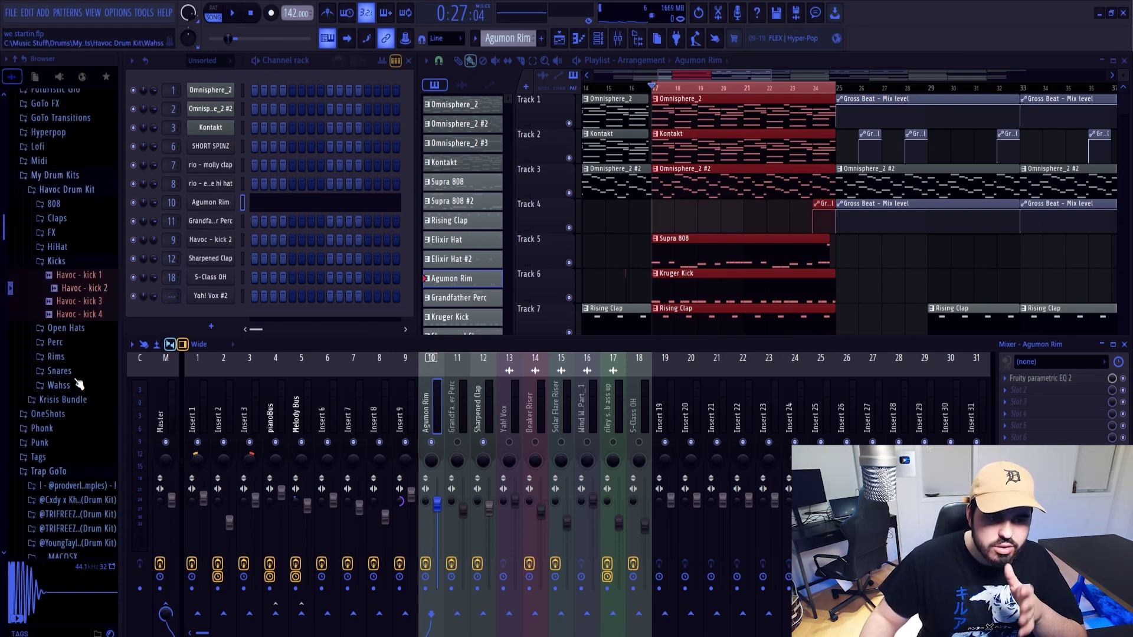
left_click(72, 372)
scroll(77, 348, "down", 3)
left_click(72, 333)
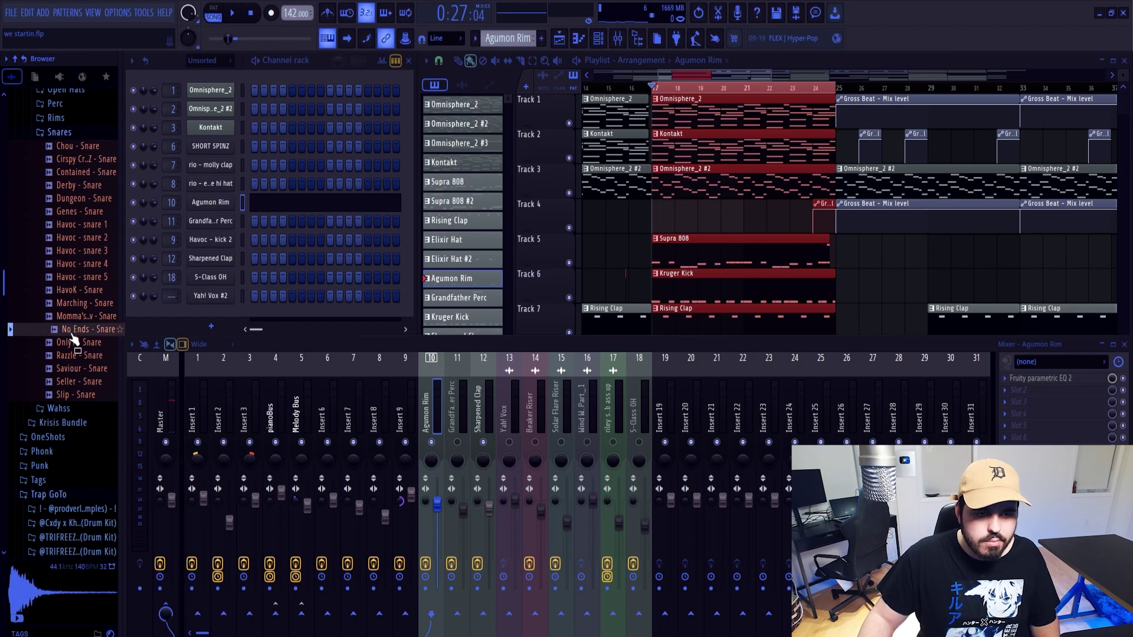
left_click_drag(232, 235, 222, 202)
key("space")
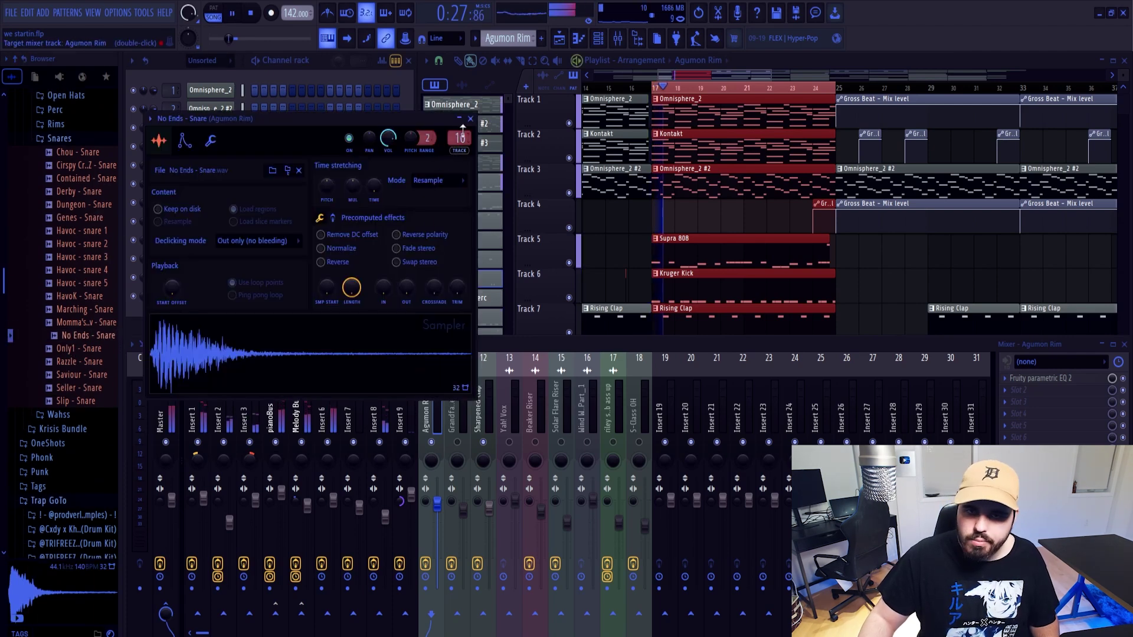
left_click(692, 77)
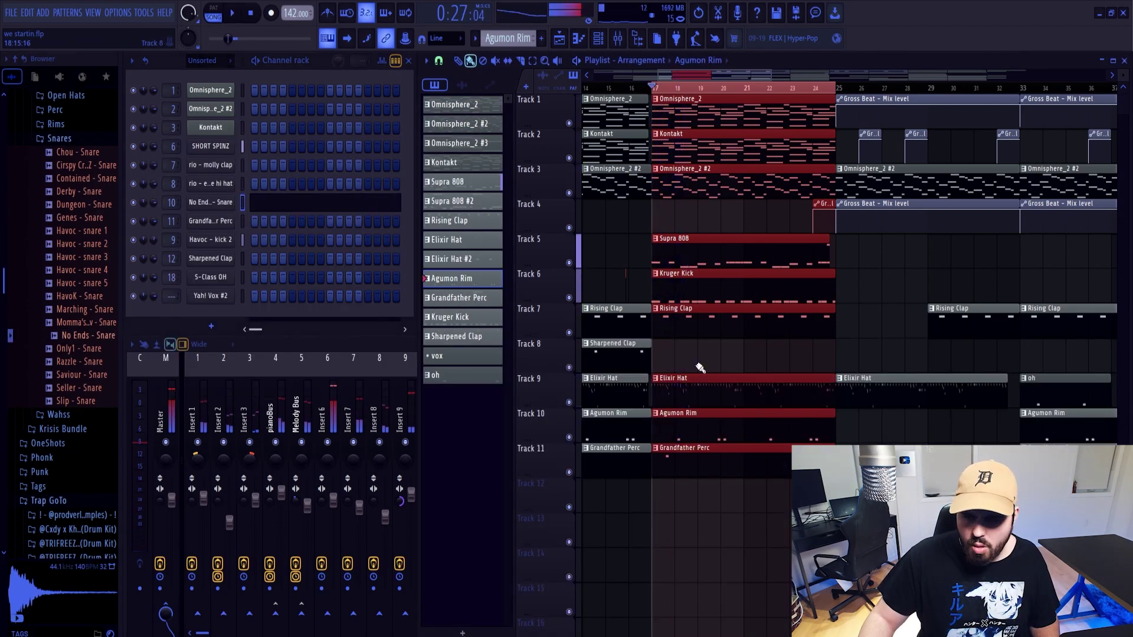
key("space")
Rework the No Ends snare notes at B4 into a new rhythm in the opening bars and duplicate it across the pattern
left_click(332, 209)
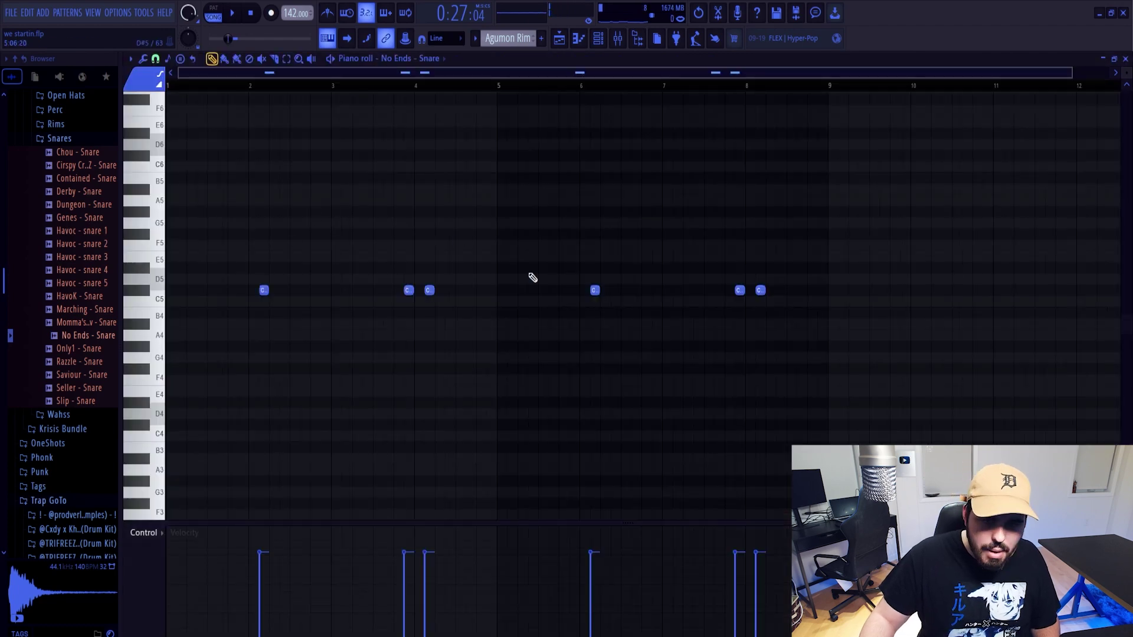
key("ctrl+a")
key("ctrl+d")
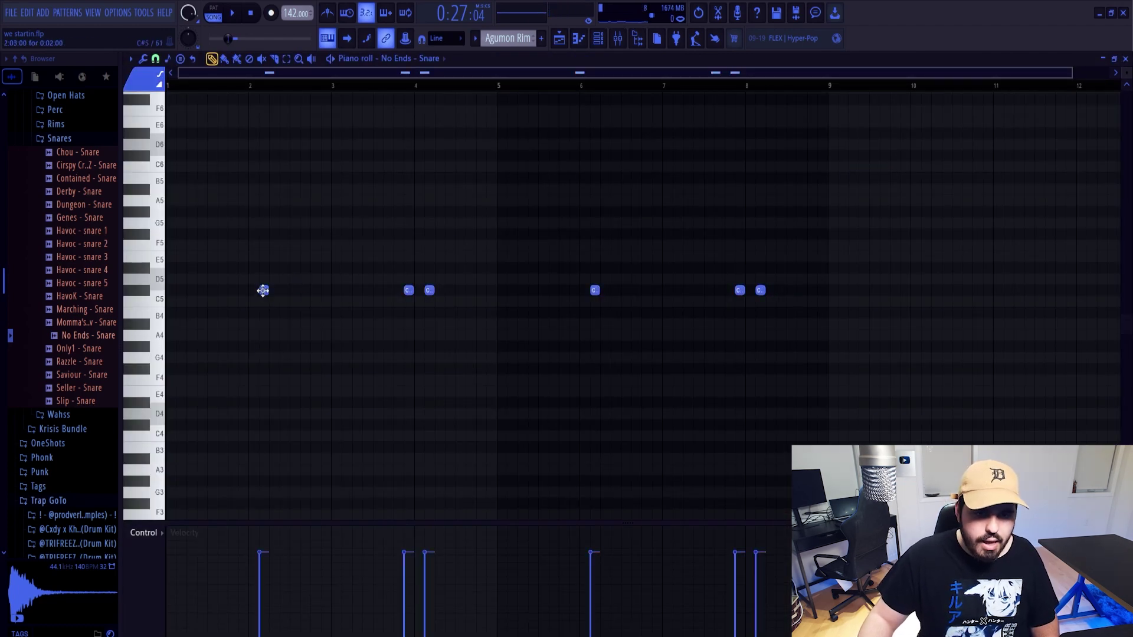
key("space")
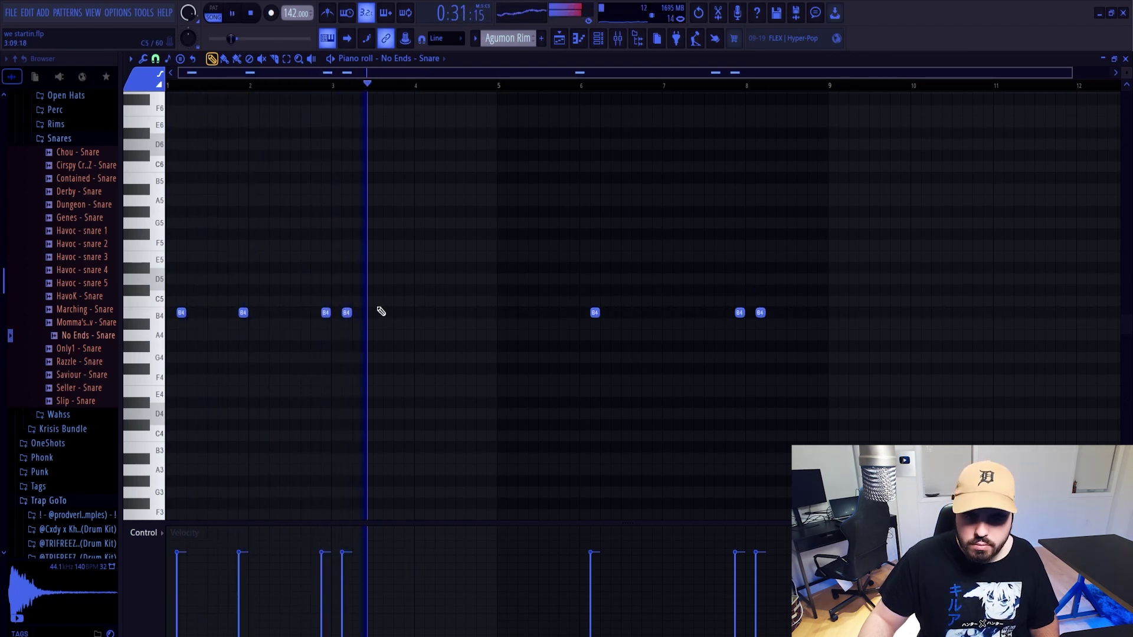
right_click(346, 313)
key("space")
left_click_drag(331, 85, 267, 94)
key("ctrl+b")
key("ctrl+b")
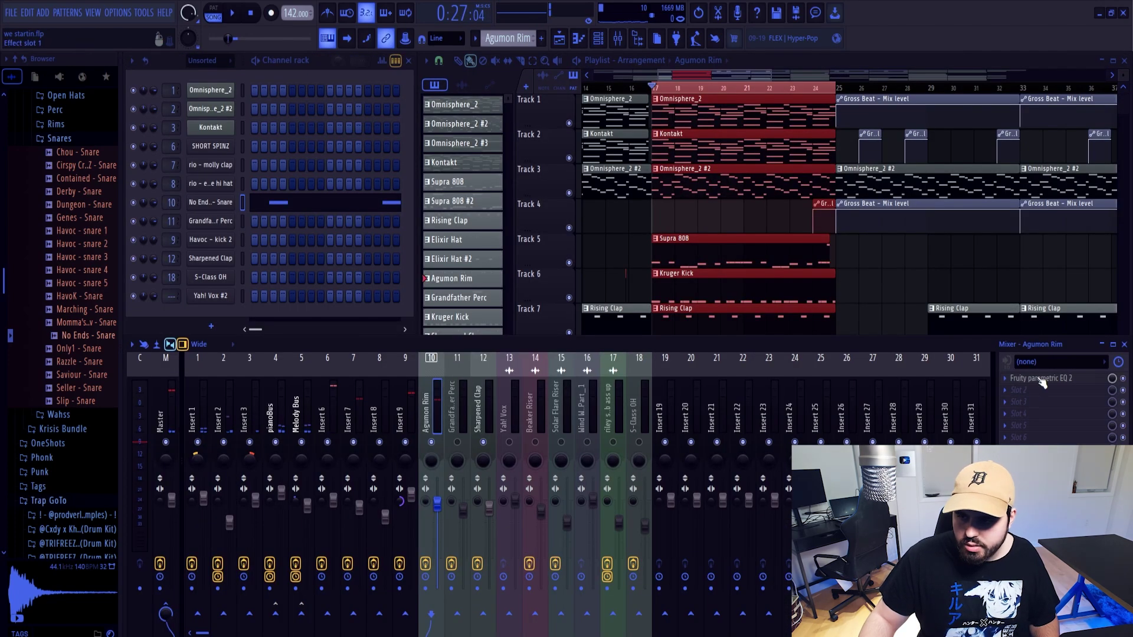
Flatten the band 5 boost in the Agumon Rim mixer track's parametric EQ
left_click(1041, 379)
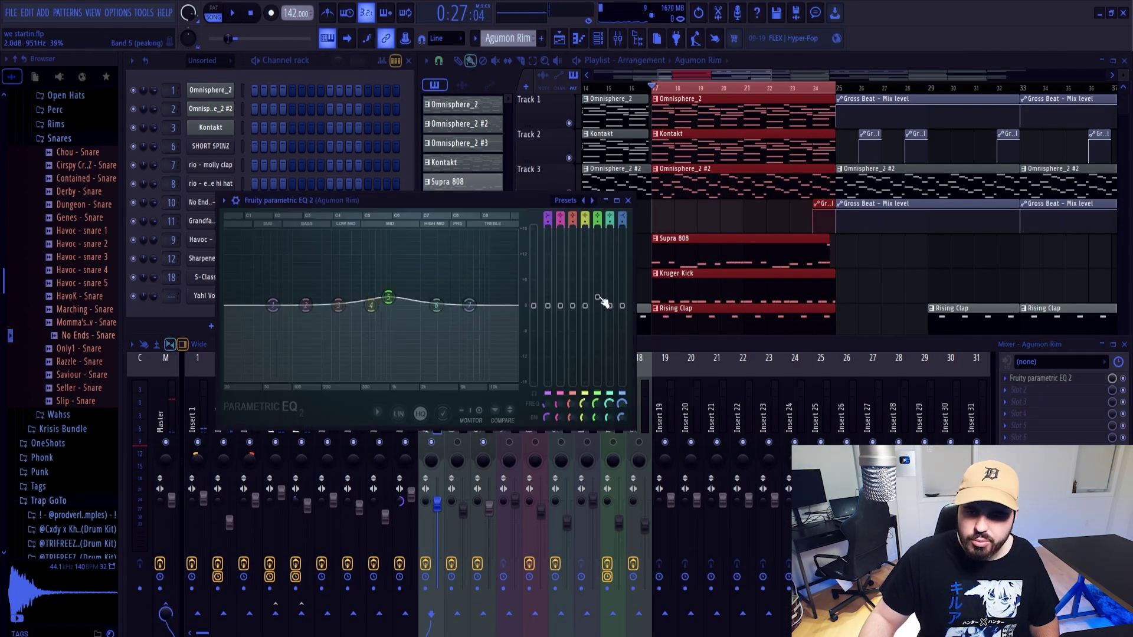
left_click_drag(602, 302, 603, 304)
left_click(629, 201)
Reset the band 7 high shelf in Insert 8's parametric EQ to 0 dB and listen to the beat
left_click(412, 421)
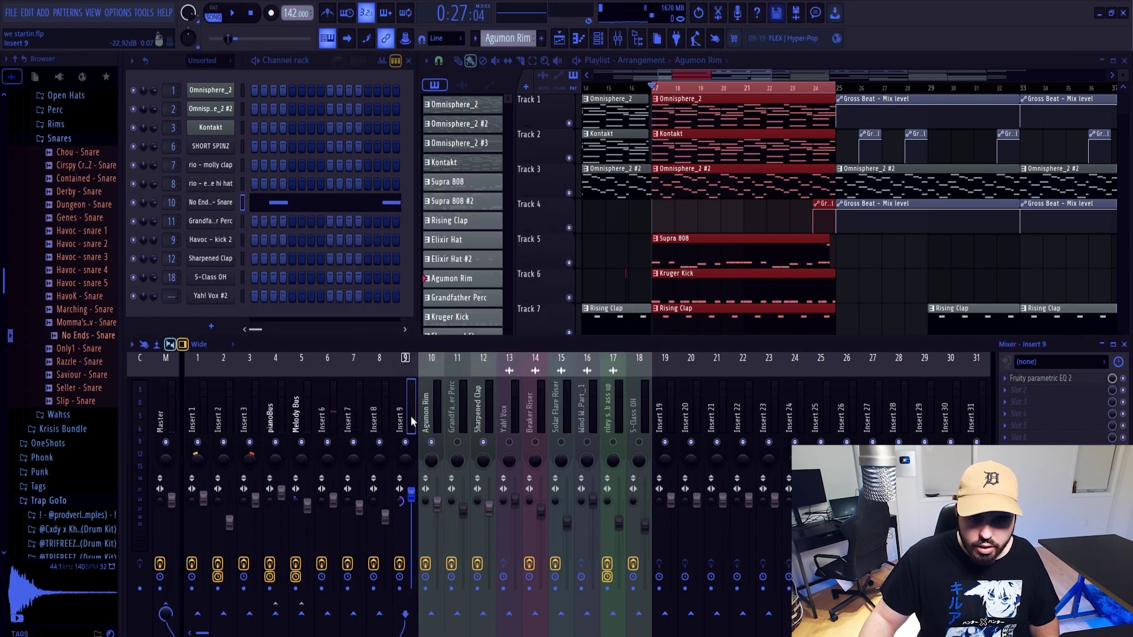
left_click(1040, 378)
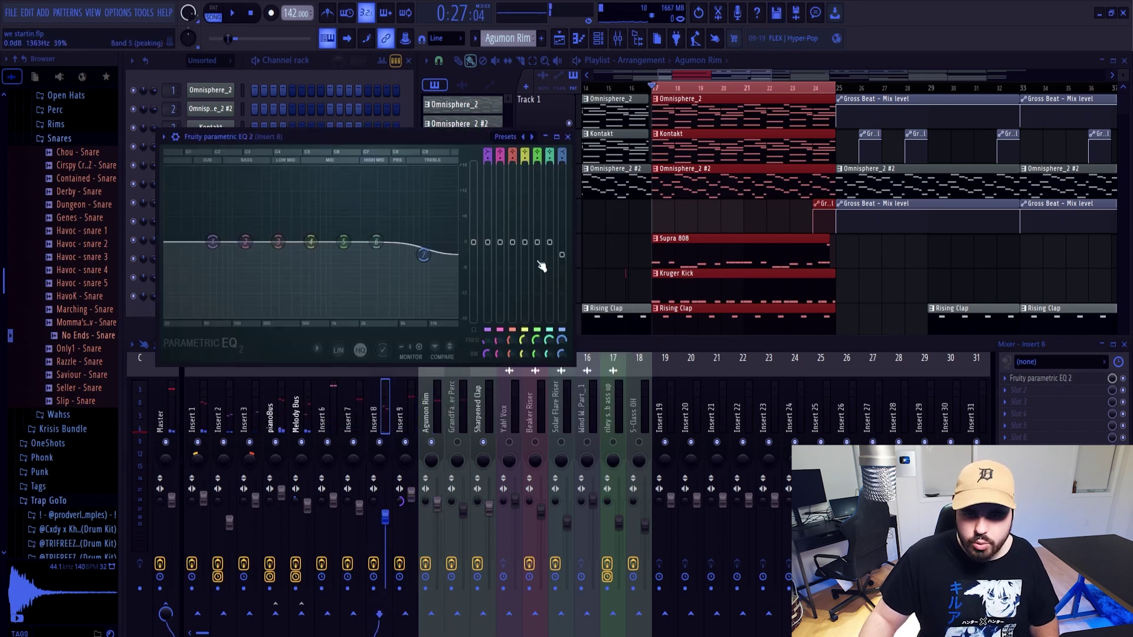
mouse_move(423, 255)
left_mouse_down()
mouse_move(442, 286)
mouse_move(423, 268)
mouse_move(444, 257)
left_mouse_up()
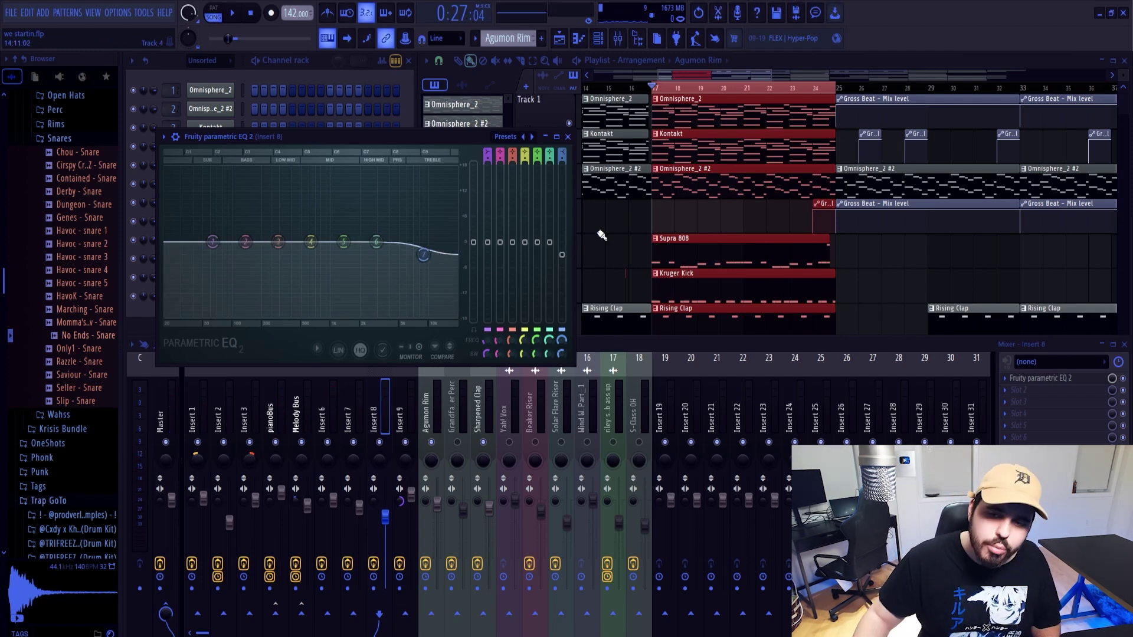
left_click_drag(562, 254, 562, 242)
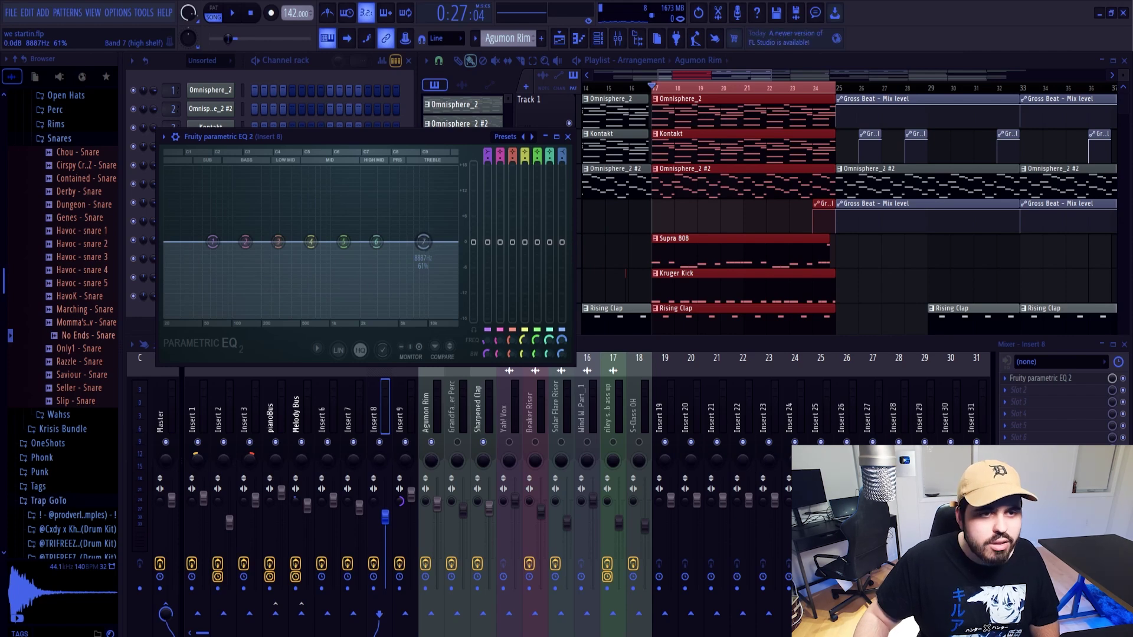
key("space")
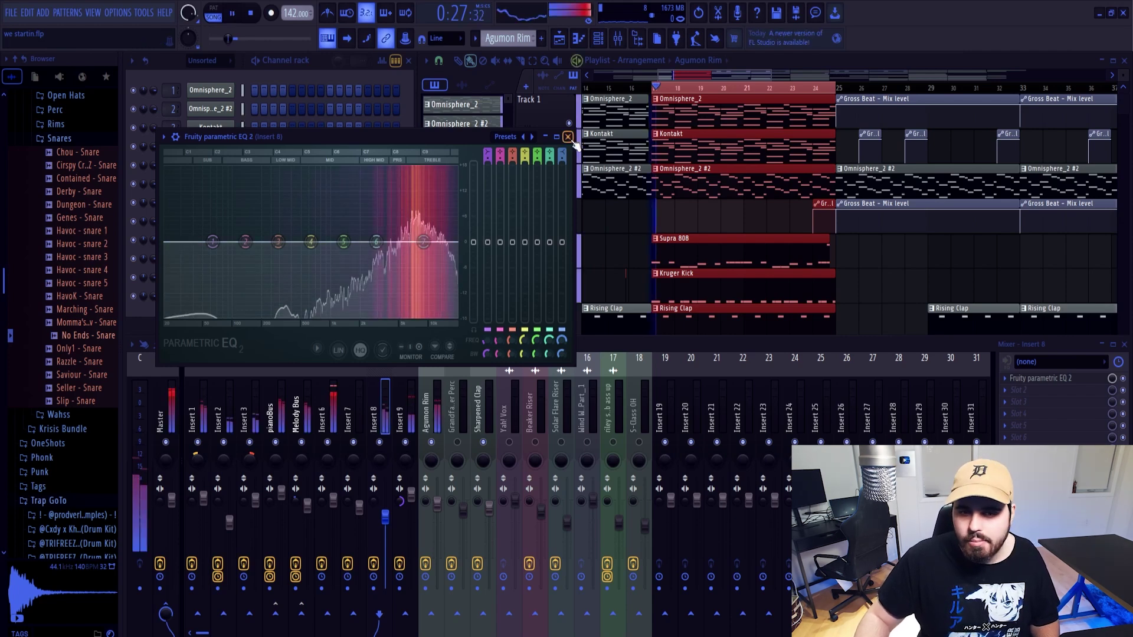
left_click(568, 136)
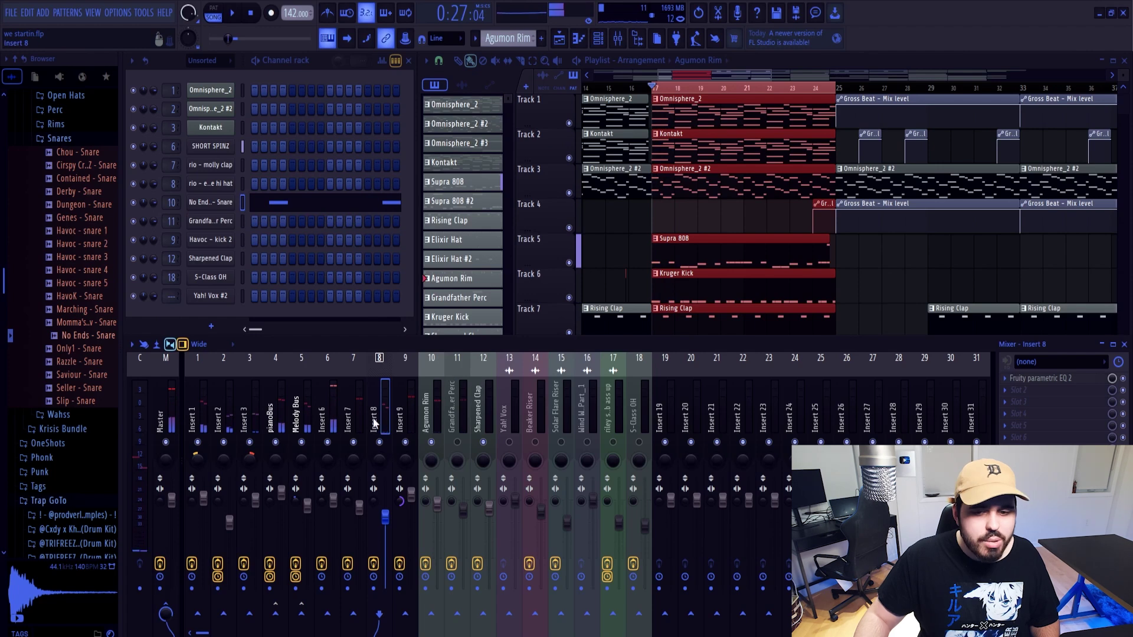
Reset the band 6 peak in Insert 7's parametric EQ to 0 dB
left_click(1044, 378)
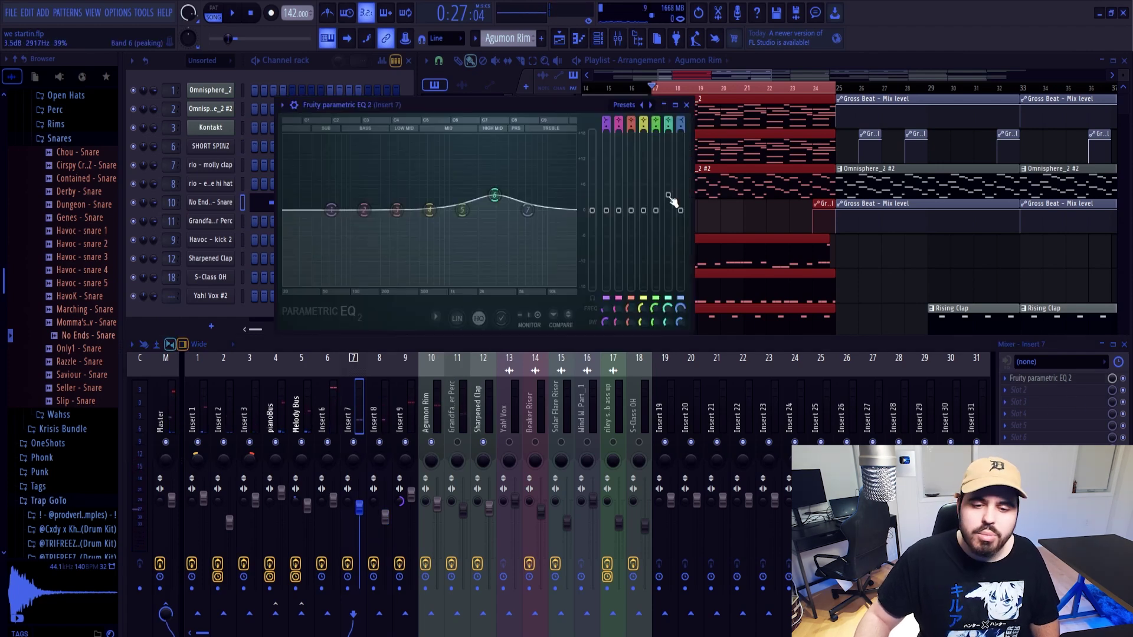
left_click_drag(672, 201, 673, 215)
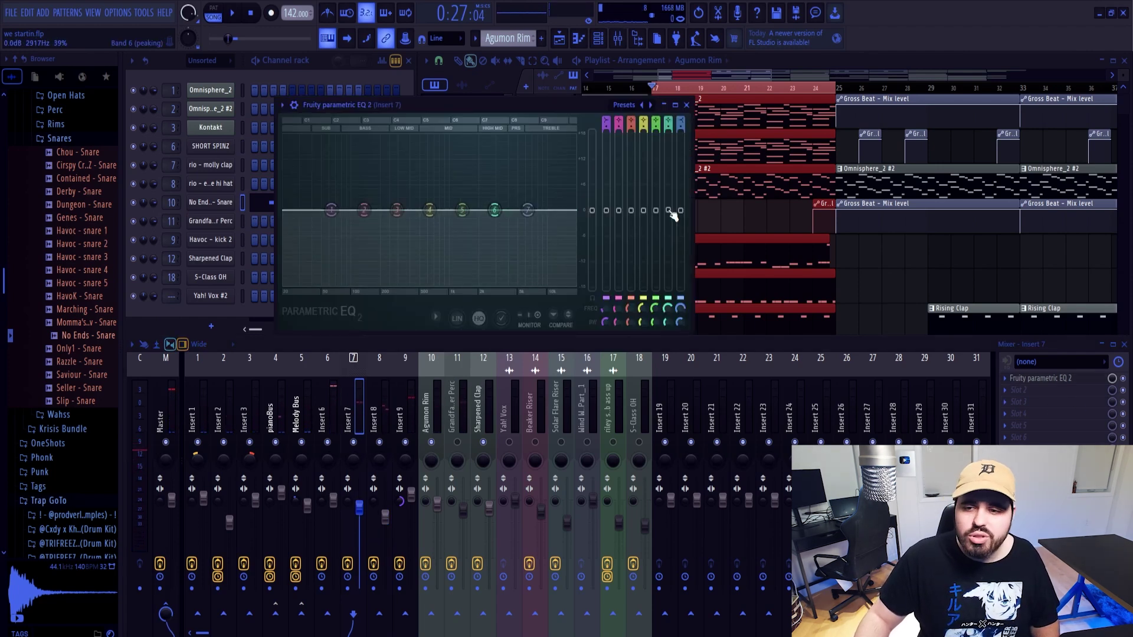
left_click(686, 105)
Audition the Grandfather Perc sample and delete its clips on Track 11 around bar 17
key("F5")
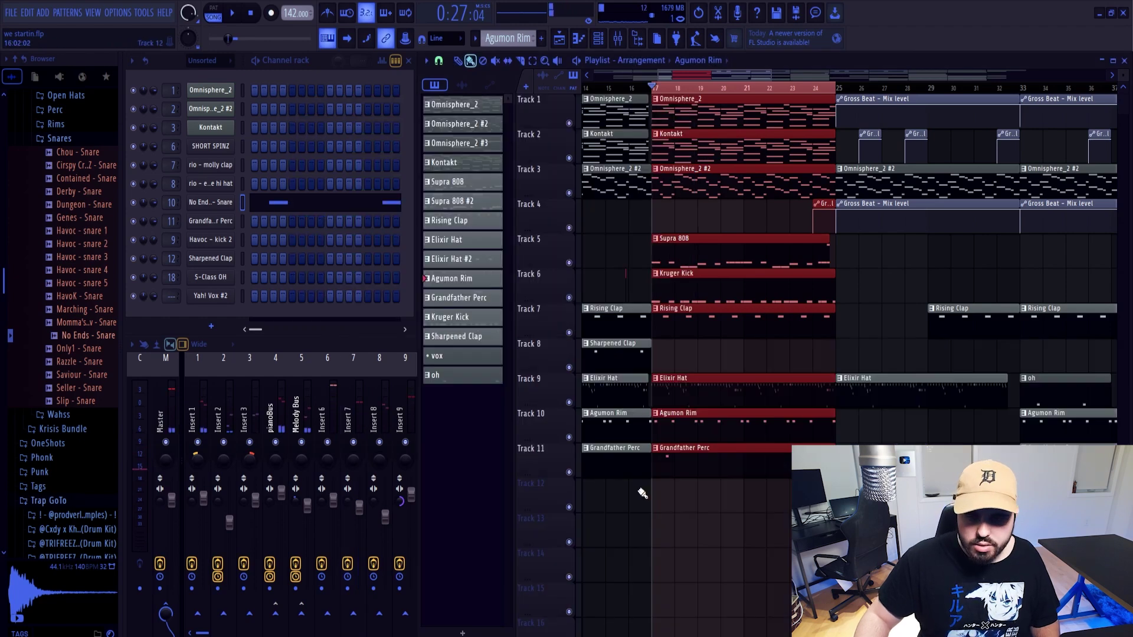
left_click(217, 221)
left_click(484, 137)
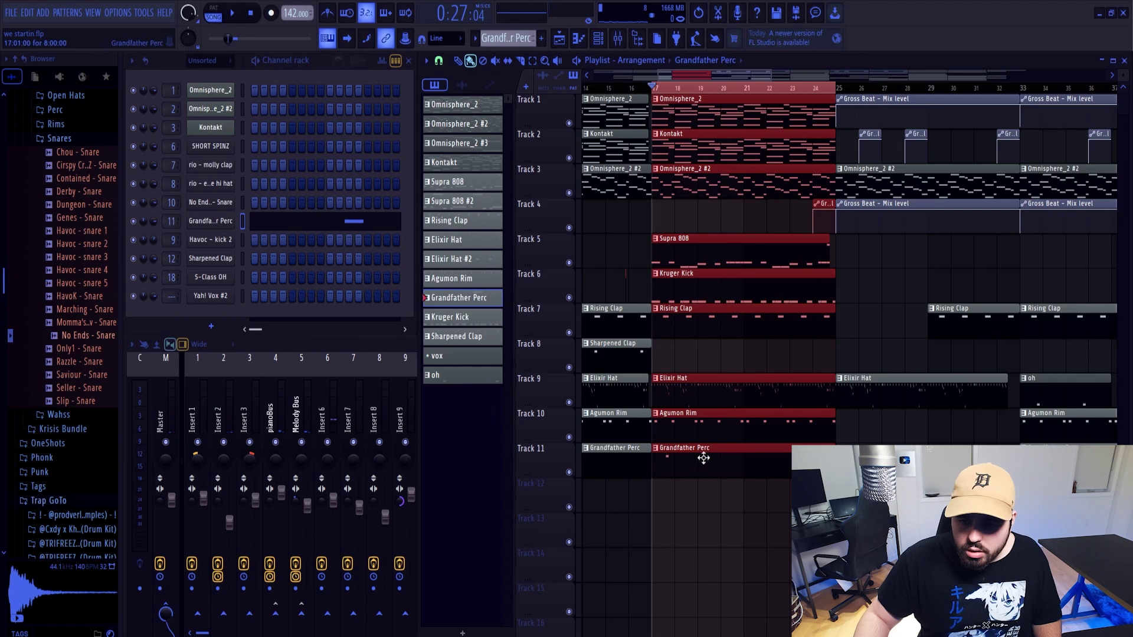
left_click(211, 222)
left_click(275, 369)
key("Escape")
right_click(679, 473)
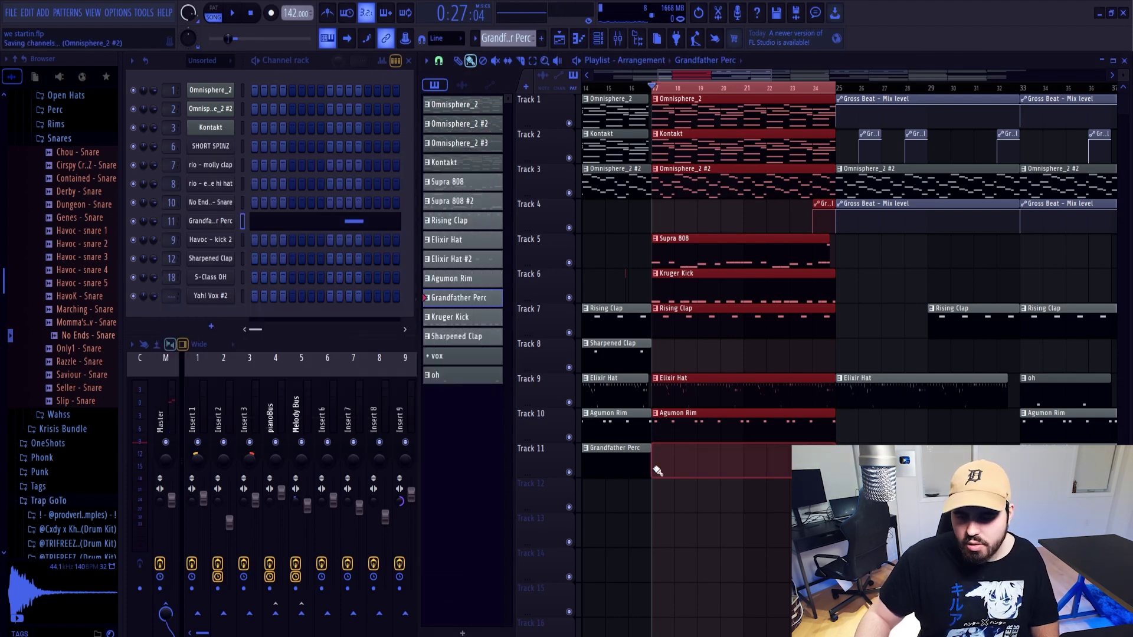
right_click(638, 473)
Delete the remaining Sharpened Clap and Grandfather Perc clips and move the hat and rim clips up to Tracks 8 and 9
scroll(683, 475, "down", 3)
scroll(682, 475, "down", 1)
right_click(648, 357)
right_click(828, 357)
right_click(965, 358)
right_click(1011, 358)
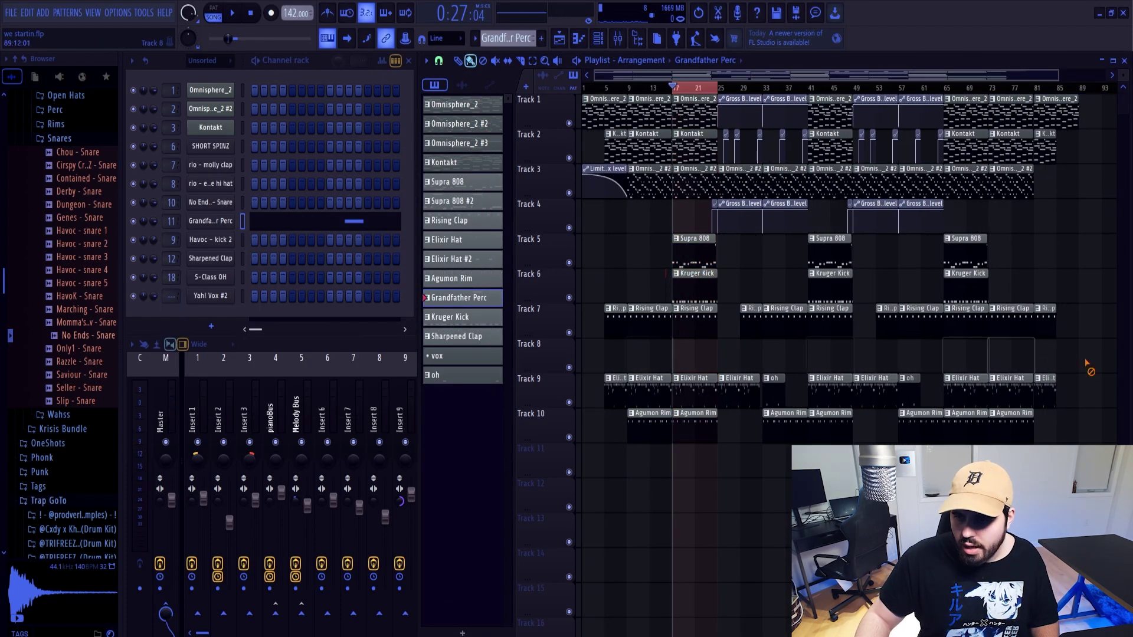
left_click_drag(1087, 366, 608, 461)
key("shift+Up")
key("ctrl+d")
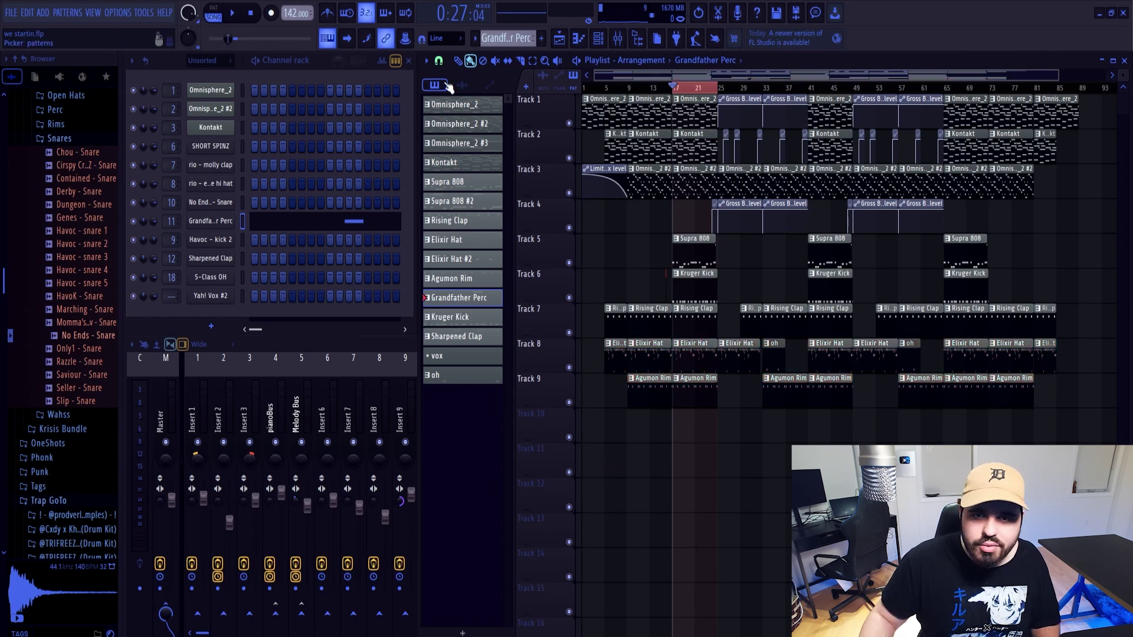
Create an extra oh pattern and swap S-Class OH for Havoc - open hat 1, with an oh clip at bar 17 on Track 10
left_click(543, 38)
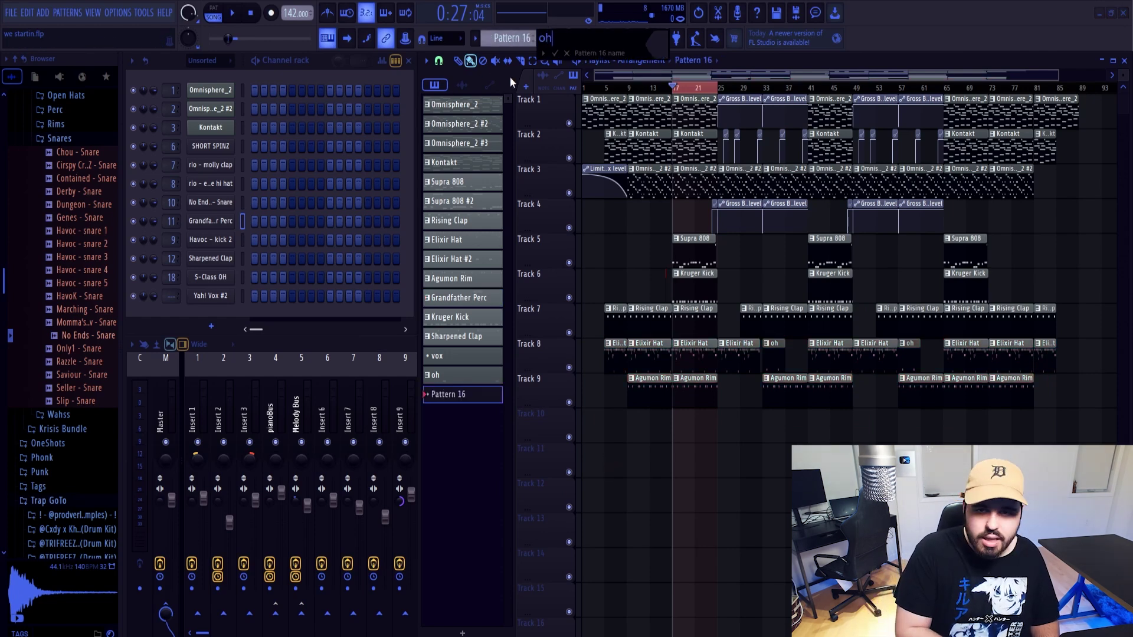
scroll(695, 405, "up", 3)
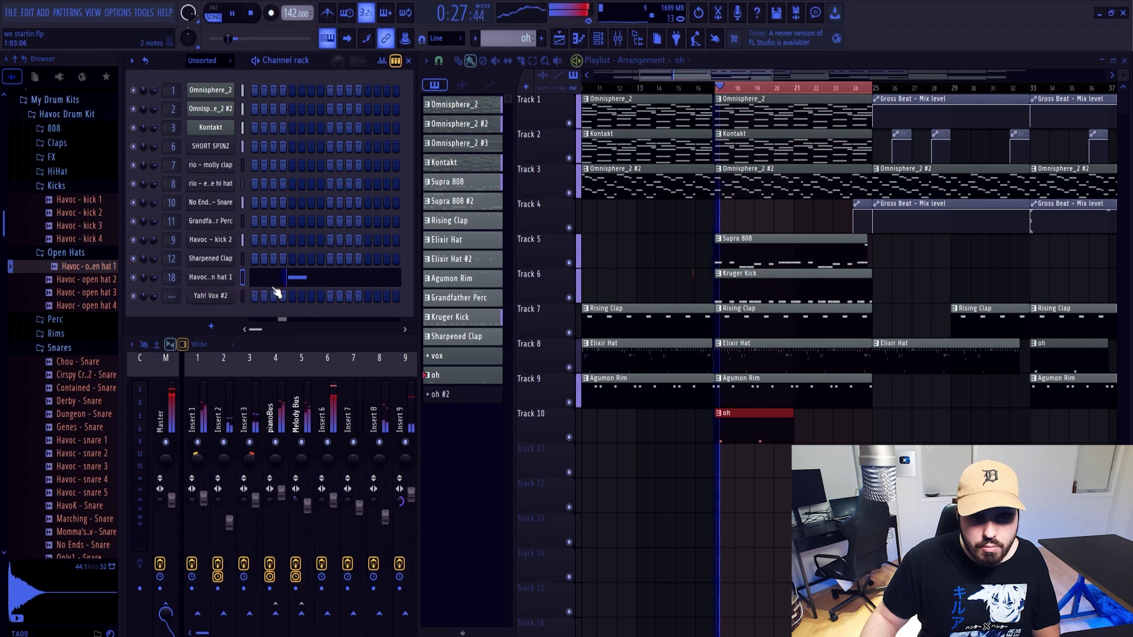
key("space")
Lower the open hat's volume on the S-Class OH mixer track to 45% and play the beat
left_click(270, 345)
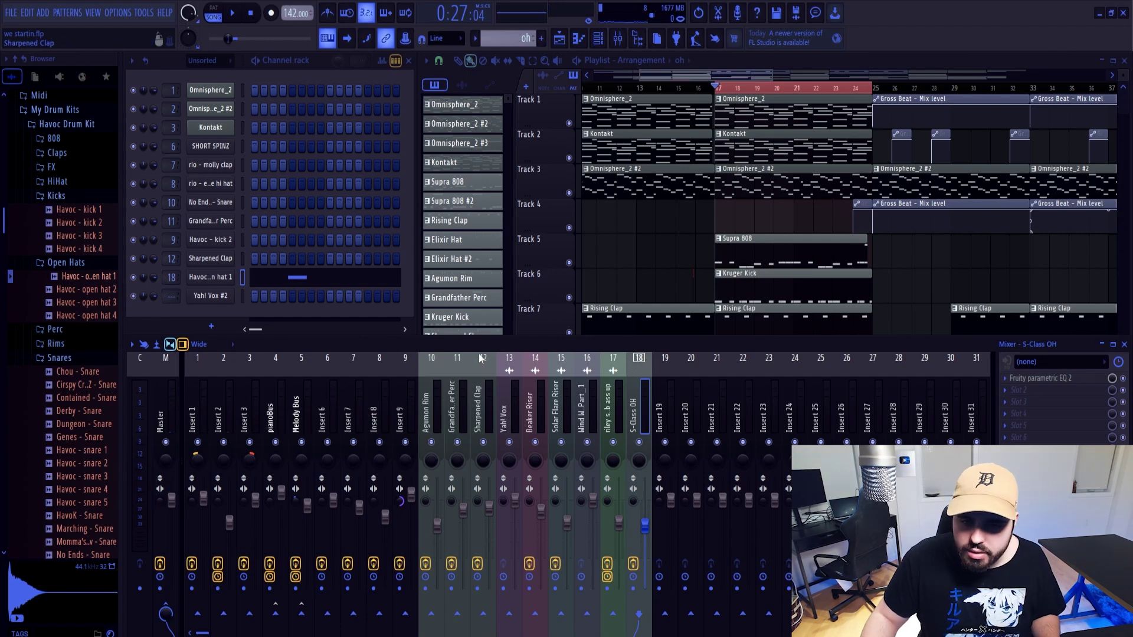
key("space")
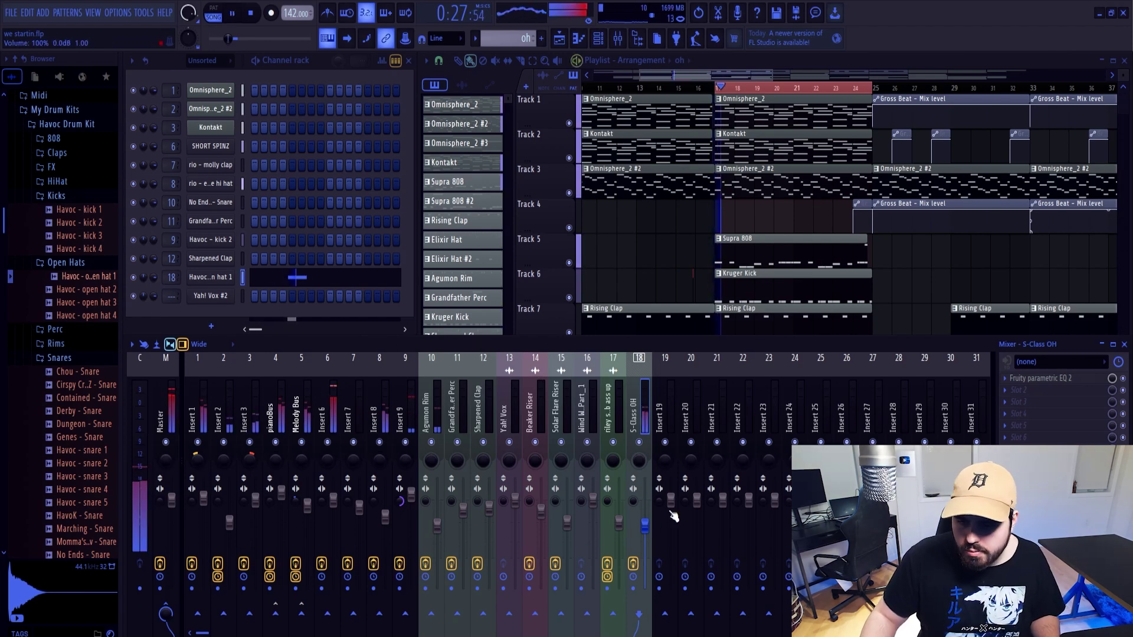
key("space")
left_click_drag(646, 525, 645, 526)
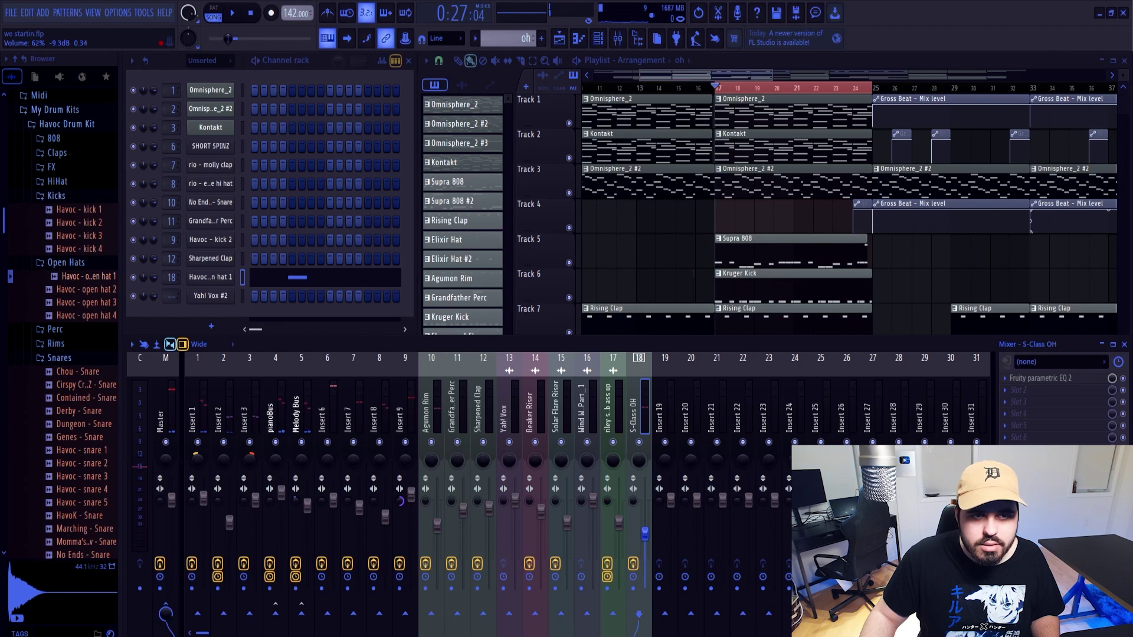
key("space")
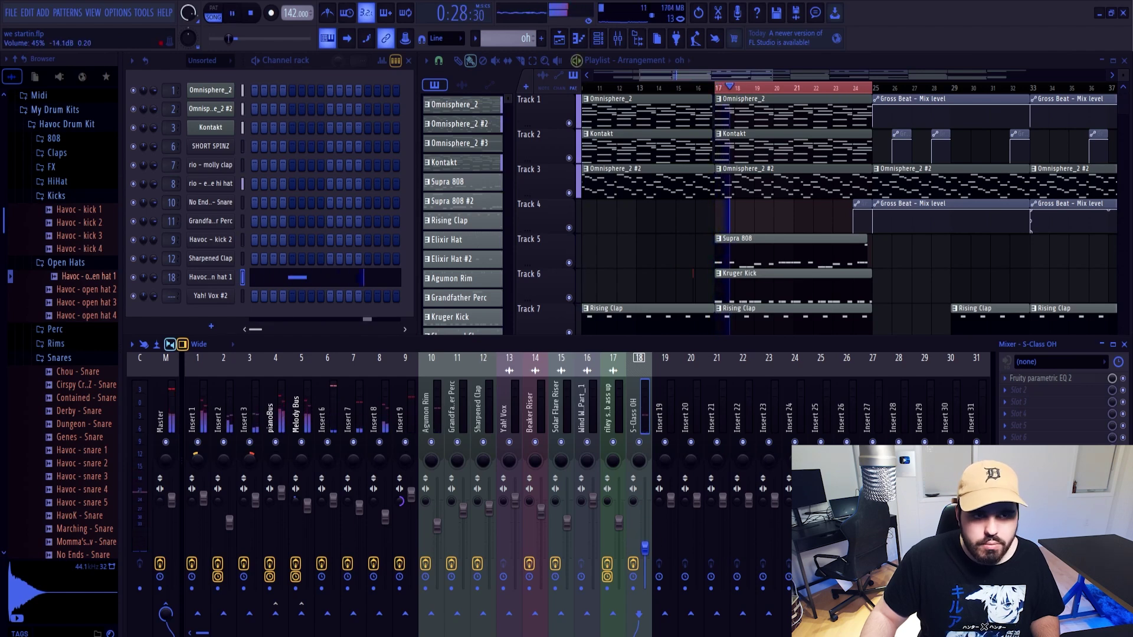
Flatten the high-frequency bands of the Fruity Parametric EQ 2 on the S-Class OH mixer track
key("space")
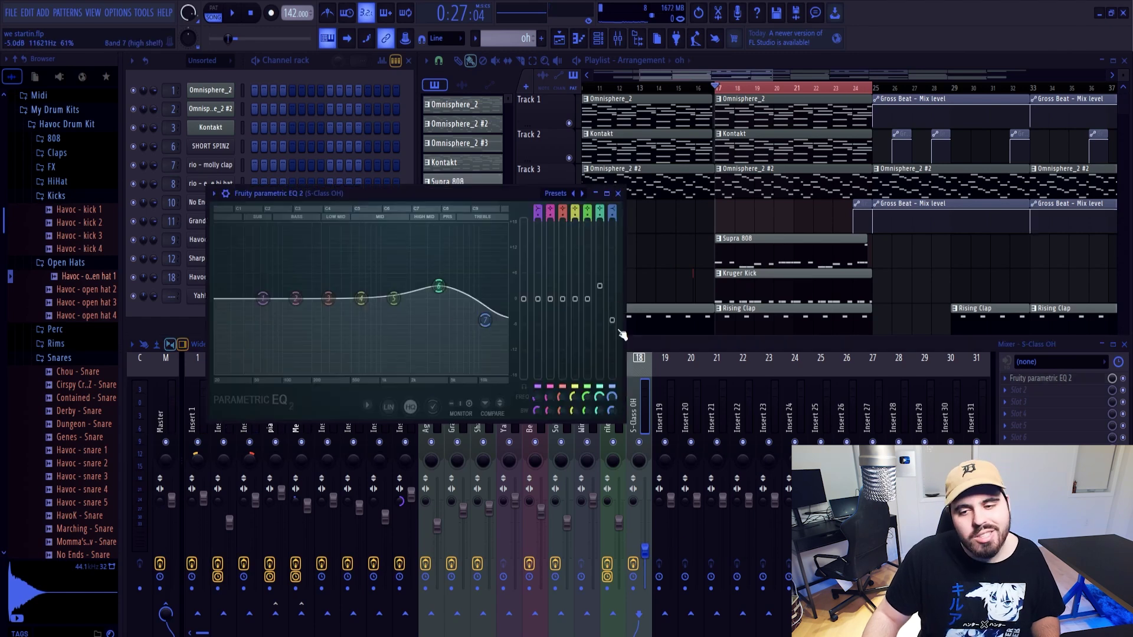
left_click_drag(612, 325, 601, 302)
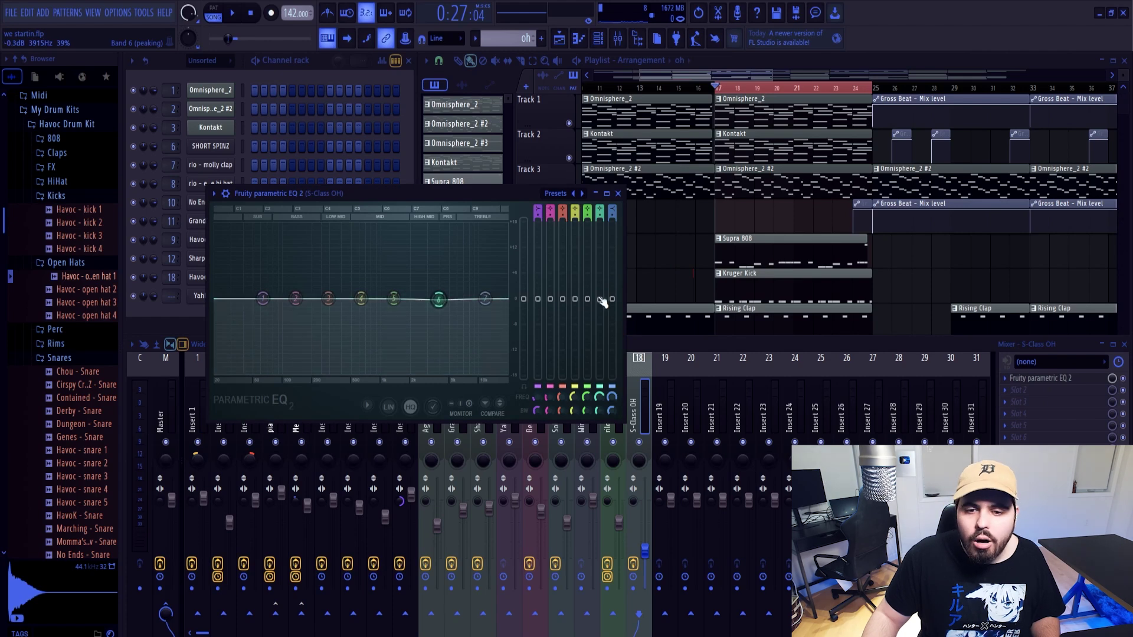
key("Escape")
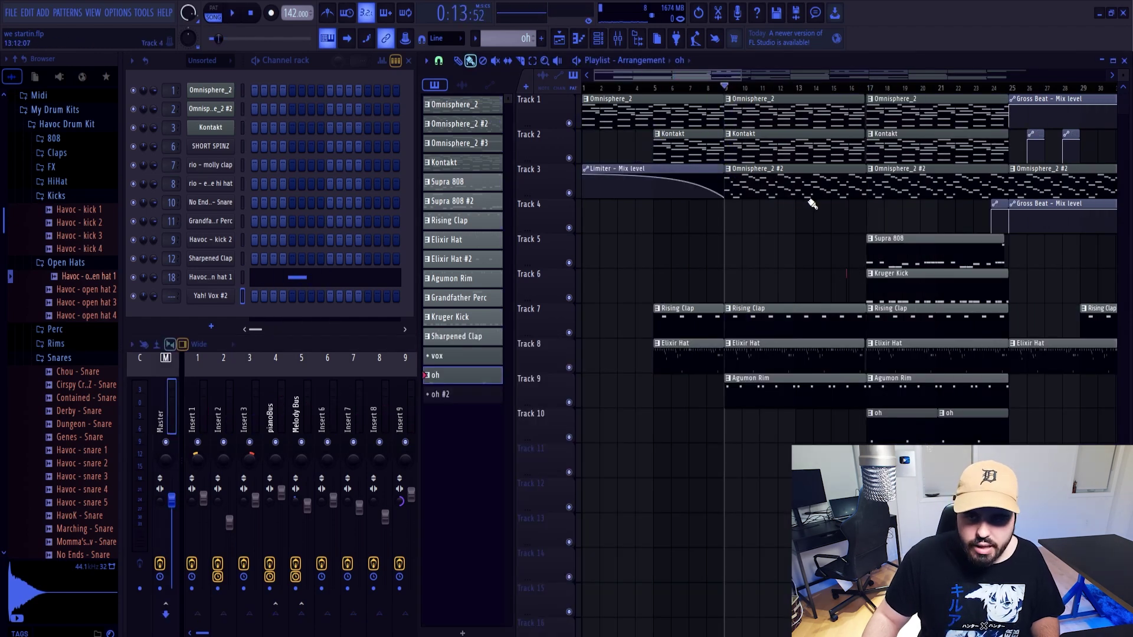
Play the arrangement from bar 9 and listen to the transition into bar 17
scroll(809, 196, "down", 3)
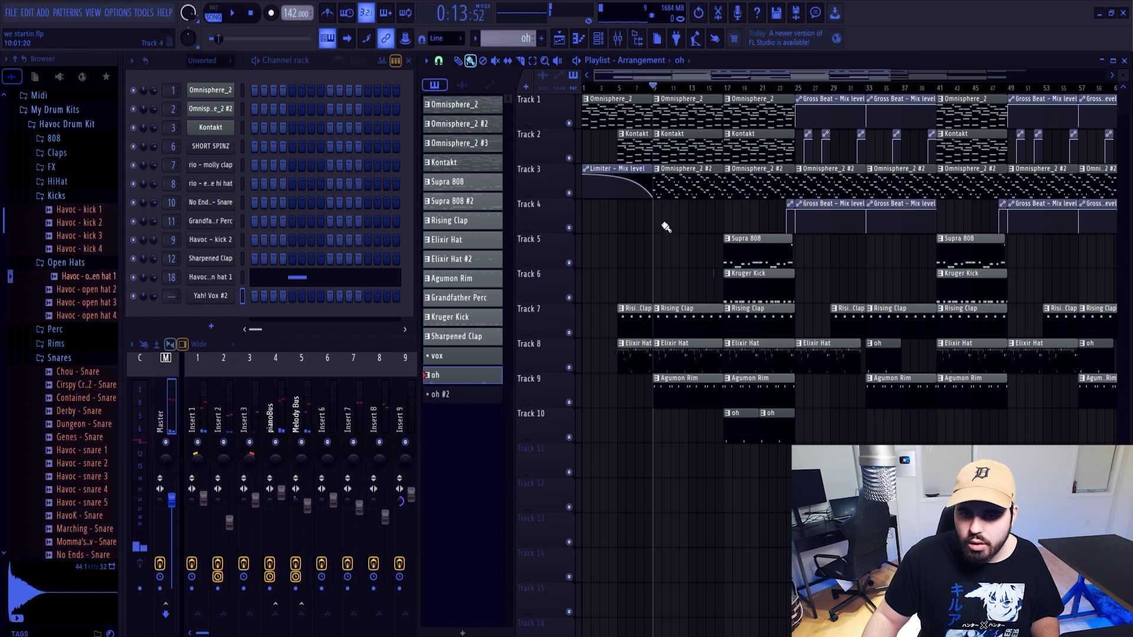
scroll(751, 148, "up", 4)
left_click_drag(691, 80, 614, 78)
key("space")
scroll(906, 241, "down", 1)
scroll(903, 242, "down", 2)
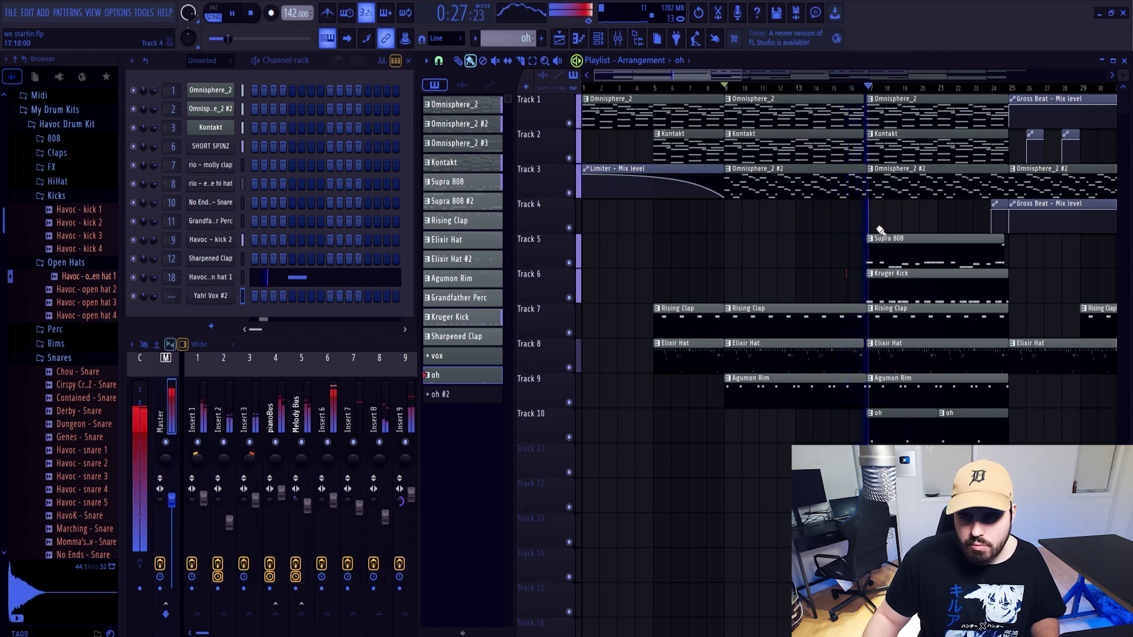
Lower the volume of the Insert 6 mixer track slightly
left_click_drag(743, 75, 974, 73)
left_click(354, 346)
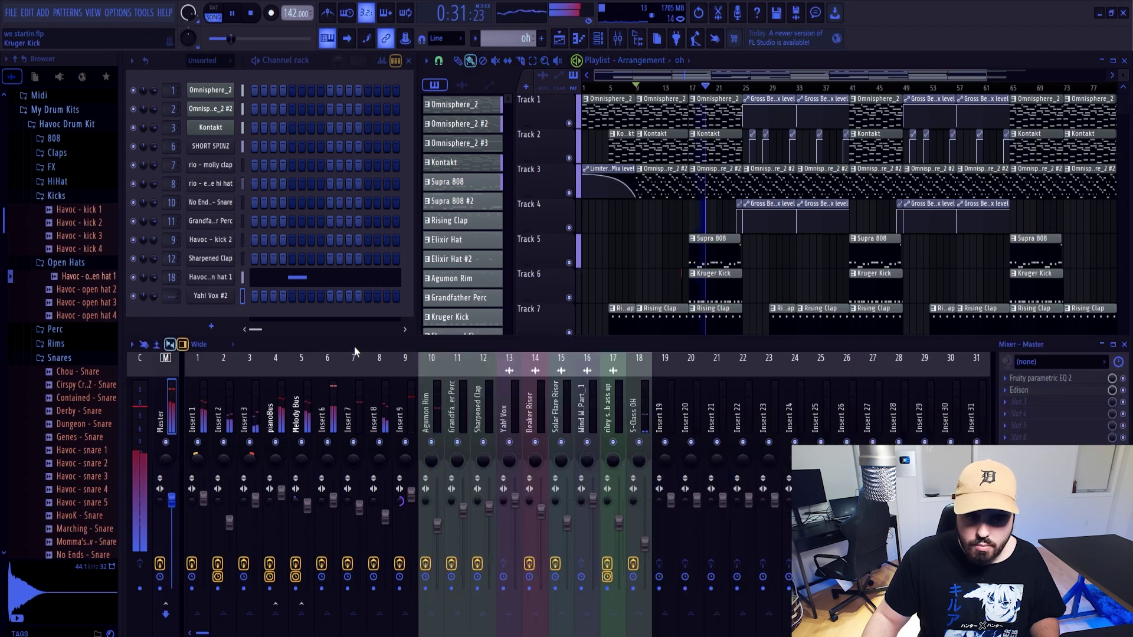
left_click(330, 413)
left_click_drag(334, 500, 334, 503)
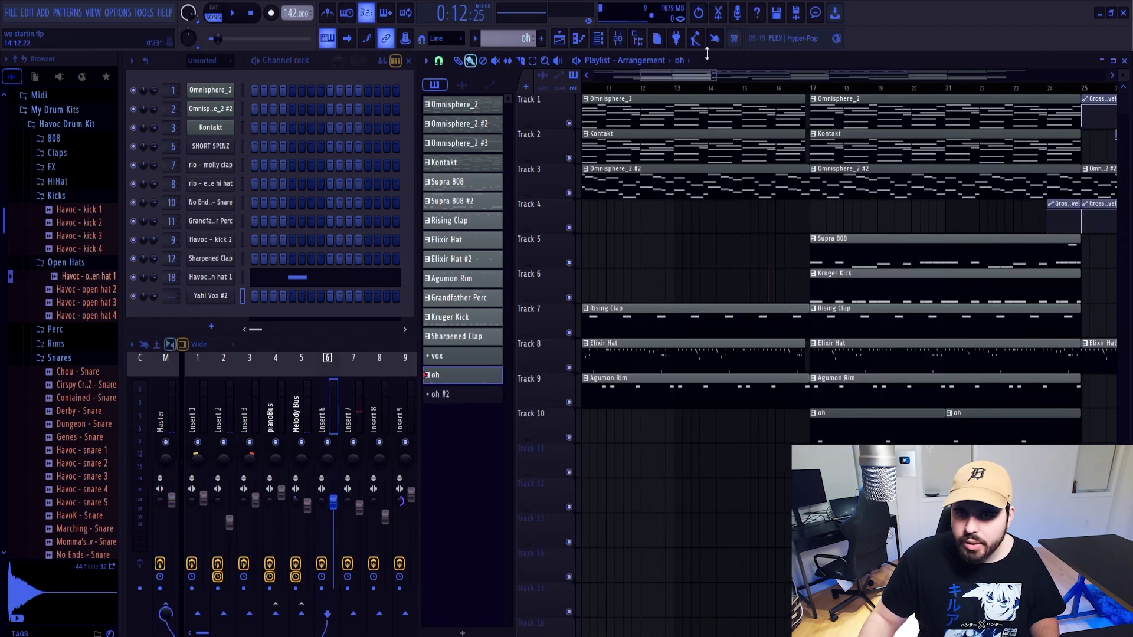
Place a Supra 808 clip on Track 5 and oh clips on Track 10 to cover bars 9 to 17, and play the section
left_click_drag(691, 71, 672, 70)
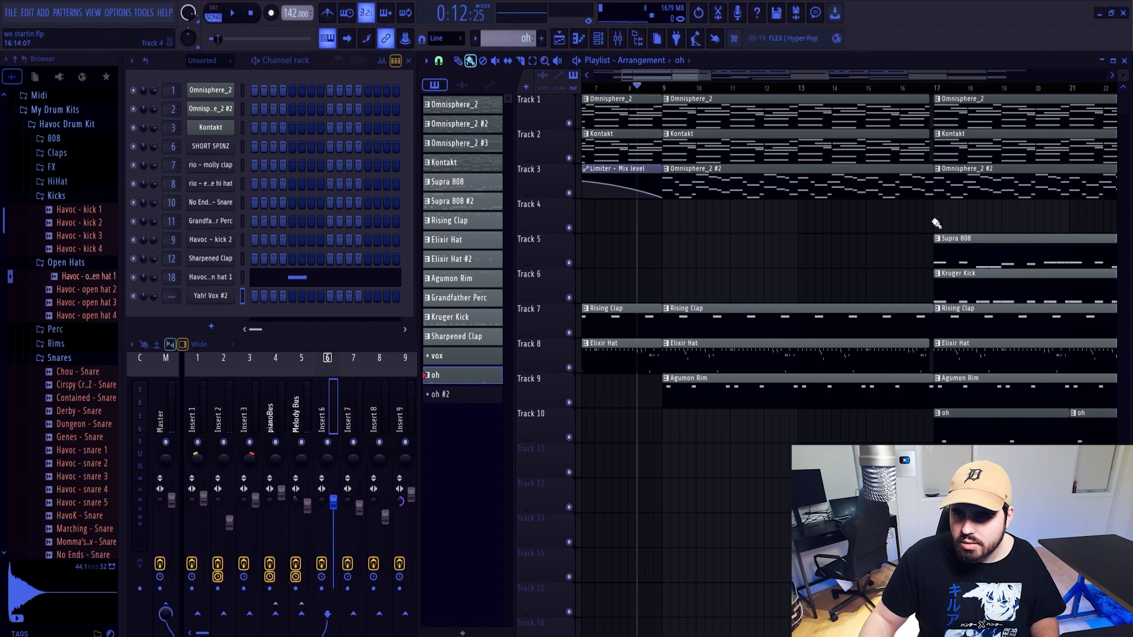
left_click(973, 246)
left_click(669, 251)
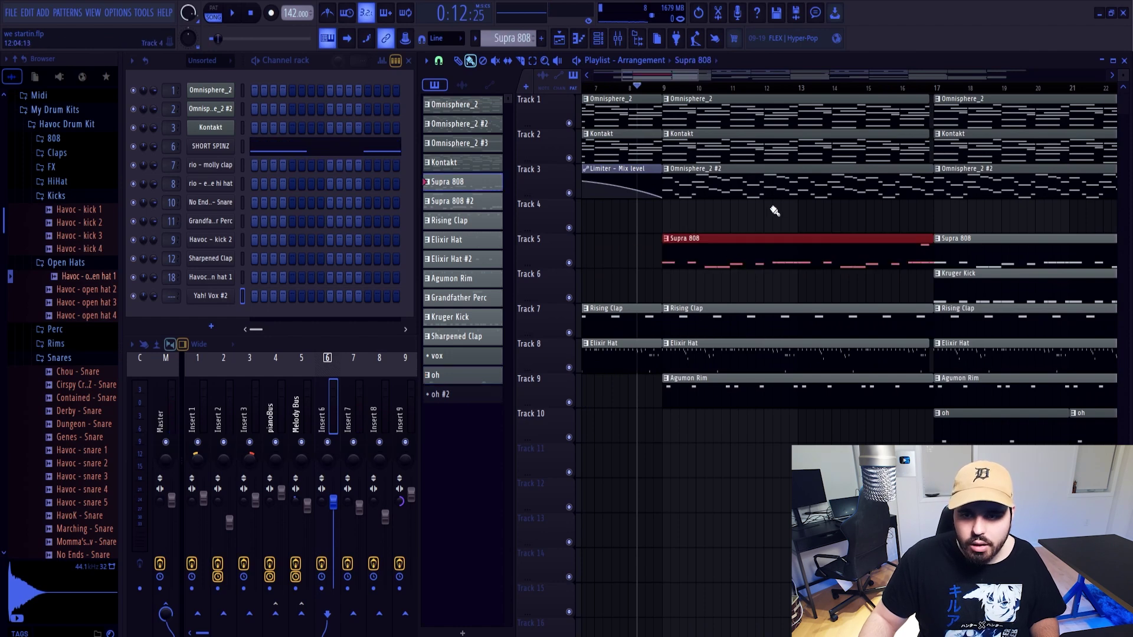
key("space")
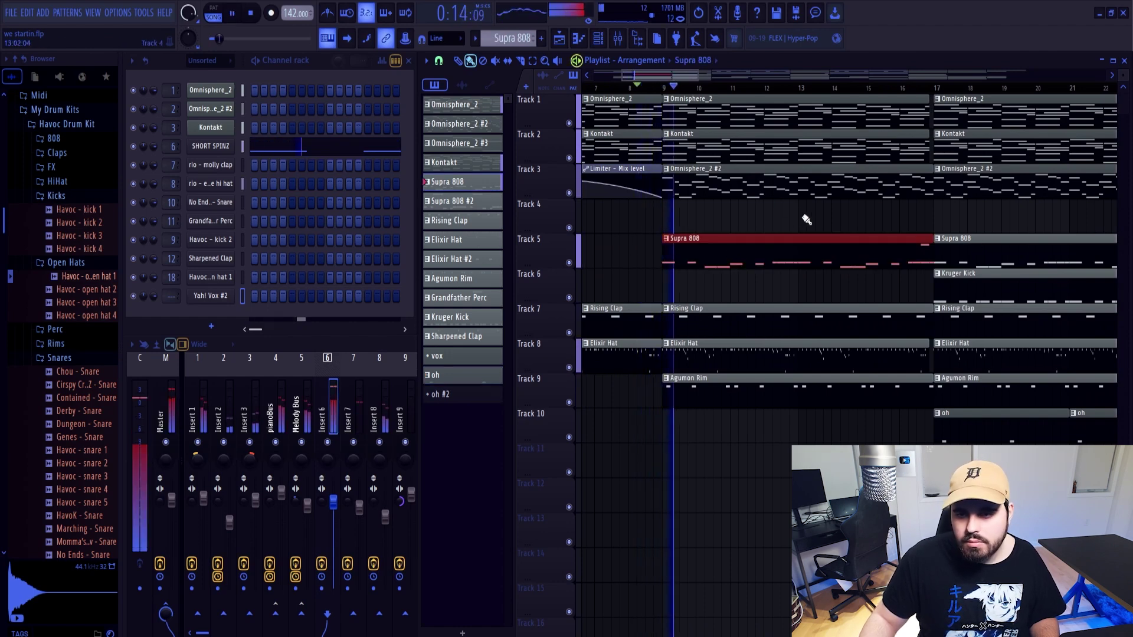
key("ctrl+d")
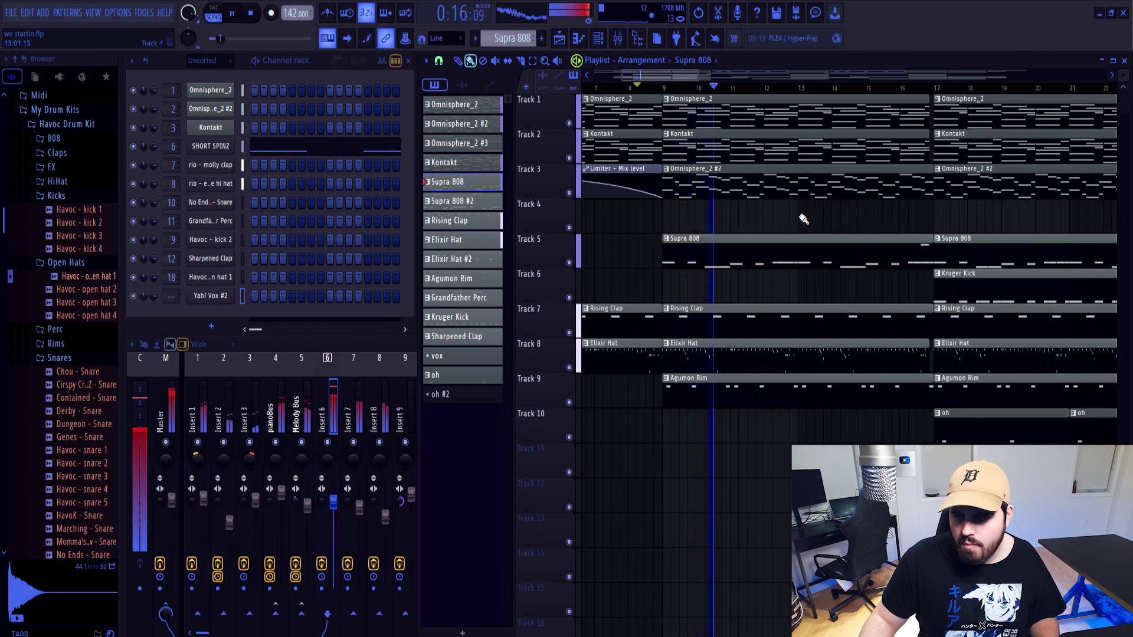
key("space")
mouse_move(975, 432)
left_mouse_down("shift")
mouse_move(704, 435)
mouse_move(742, 429)
left_mouse_up("shift")
left_click(805, 431)
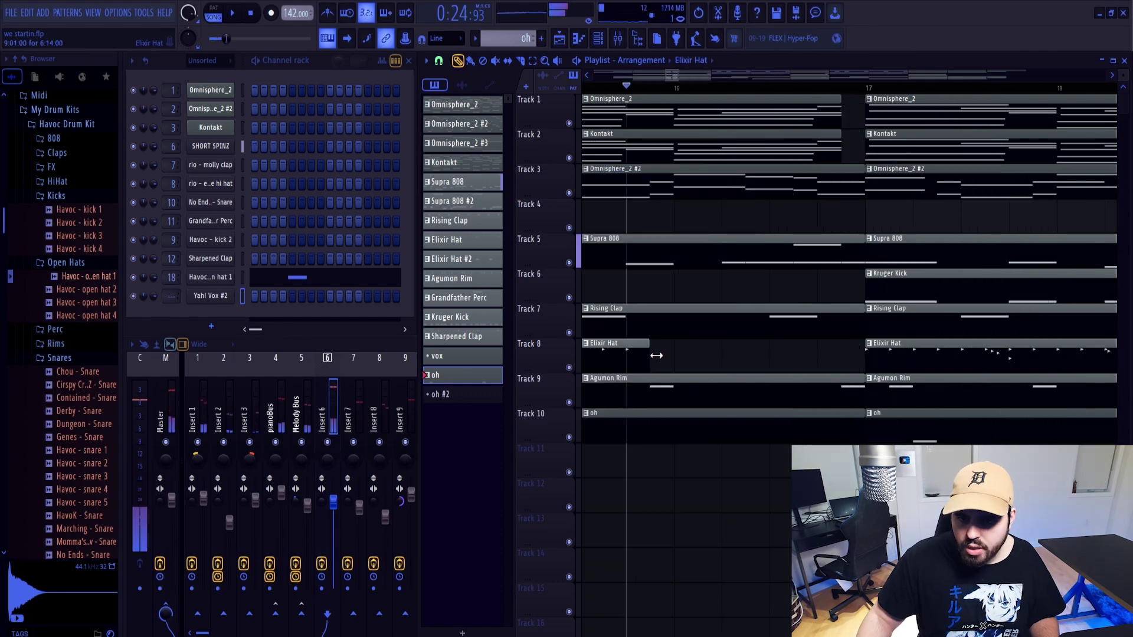
Trim the Elixir Hat, Rising Clap and Agumon Rim clips to end at bar 16, and play the break before bar 17
left_click_drag(629, 351, 679, 351)
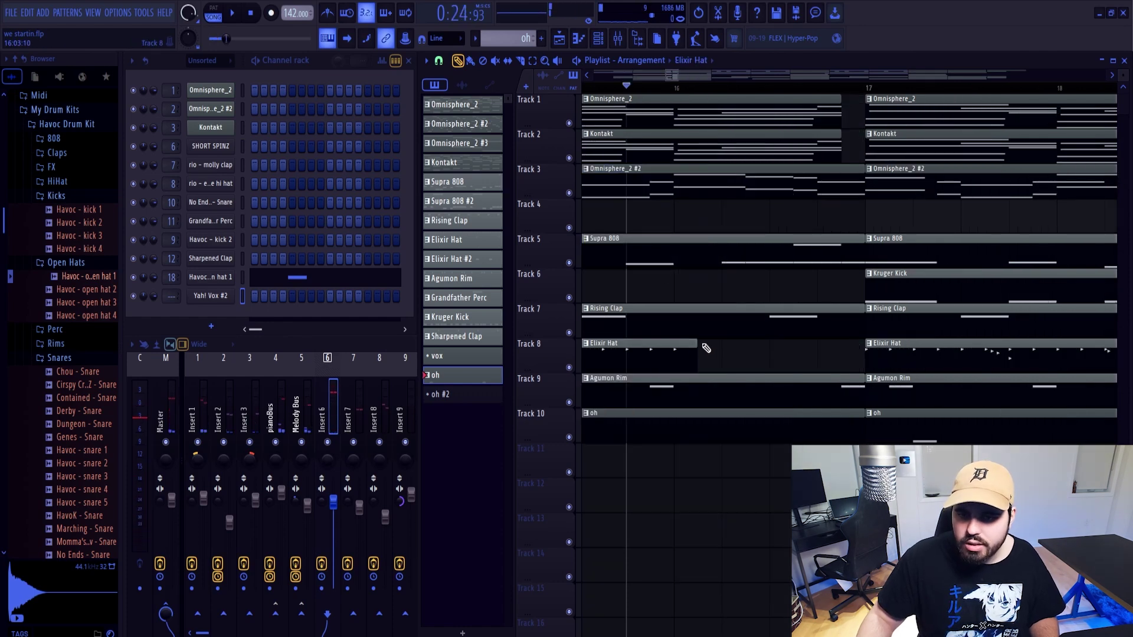
left_click_drag(862, 310, 677, 314)
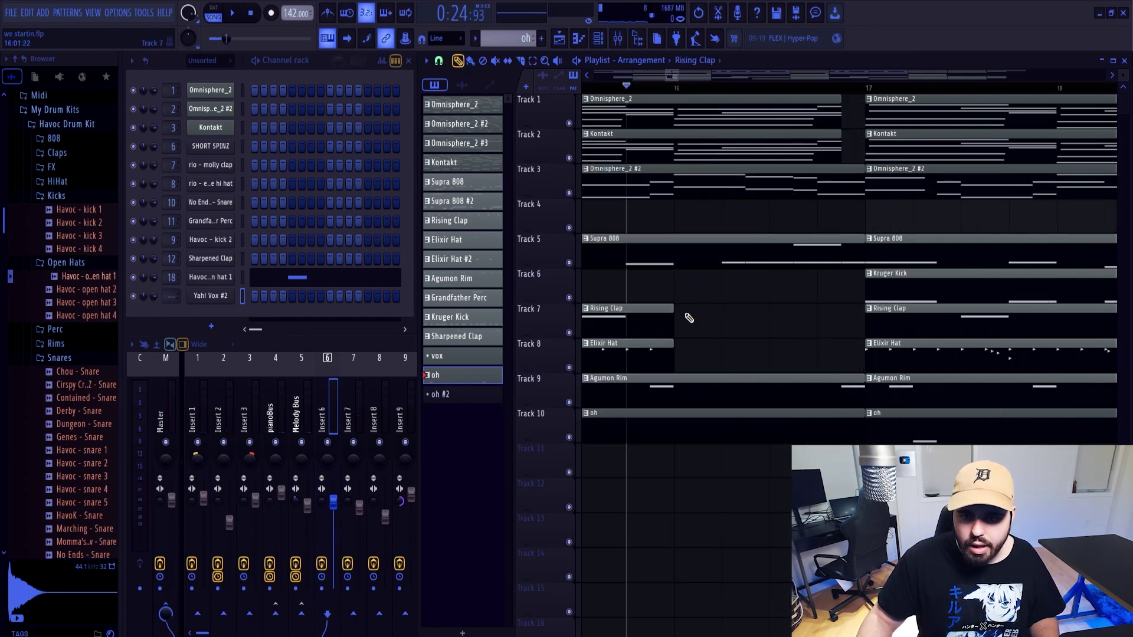
key("space")
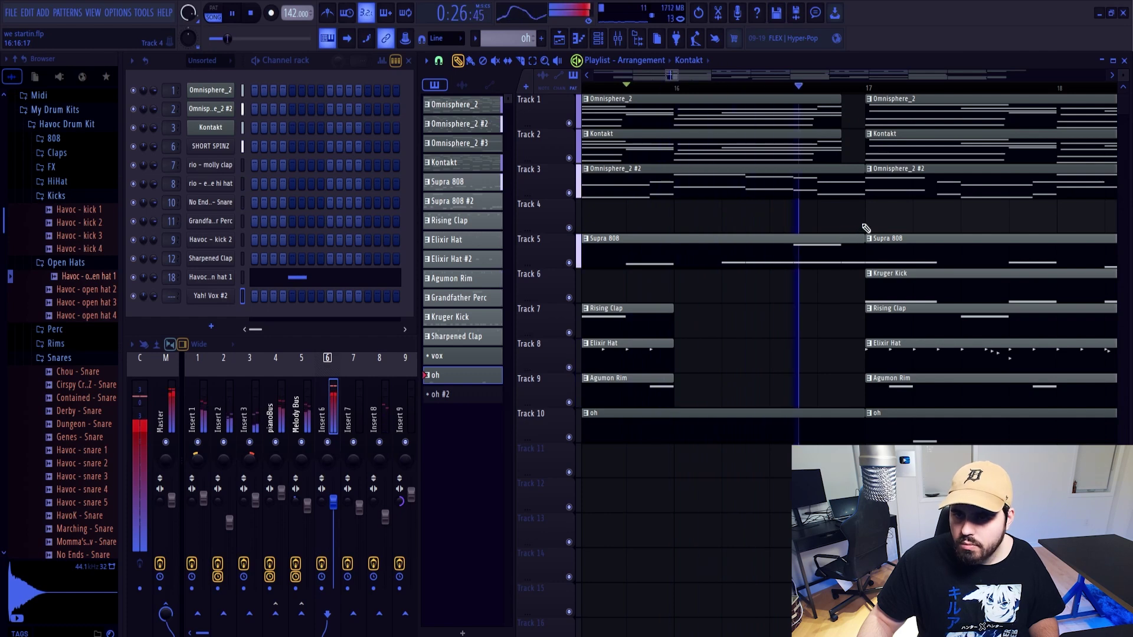
key("space")
Add the Ran Riser sample from the GoTo Transitions folder on Track 4 between bars 16 and 17
scroll(709, 74, "down", 3)
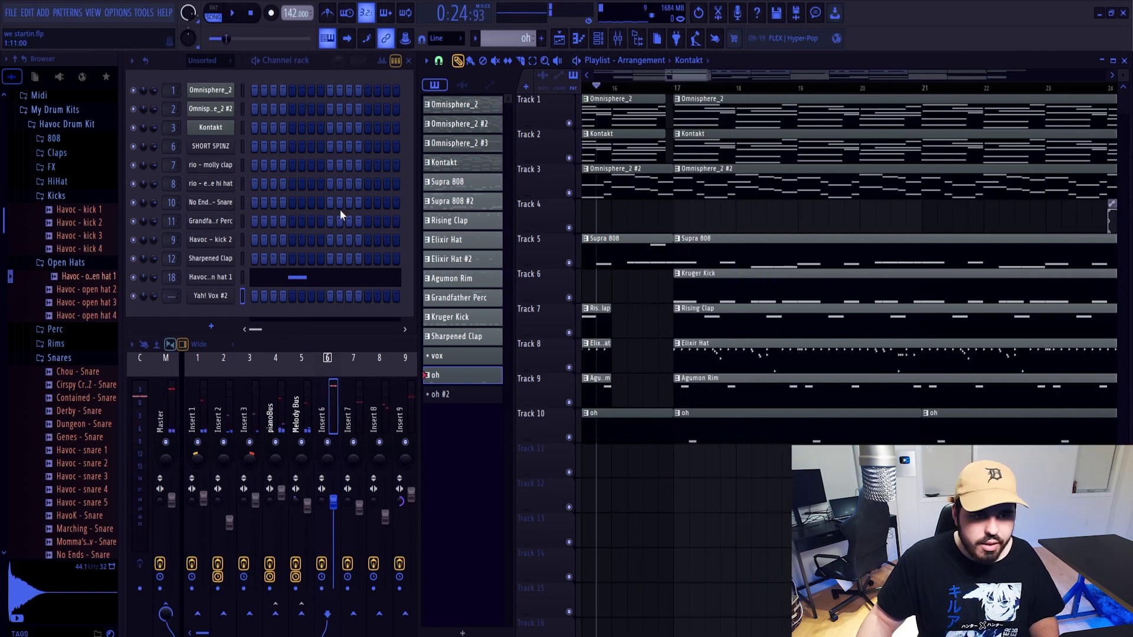
scroll(59, 308, "up", 4)
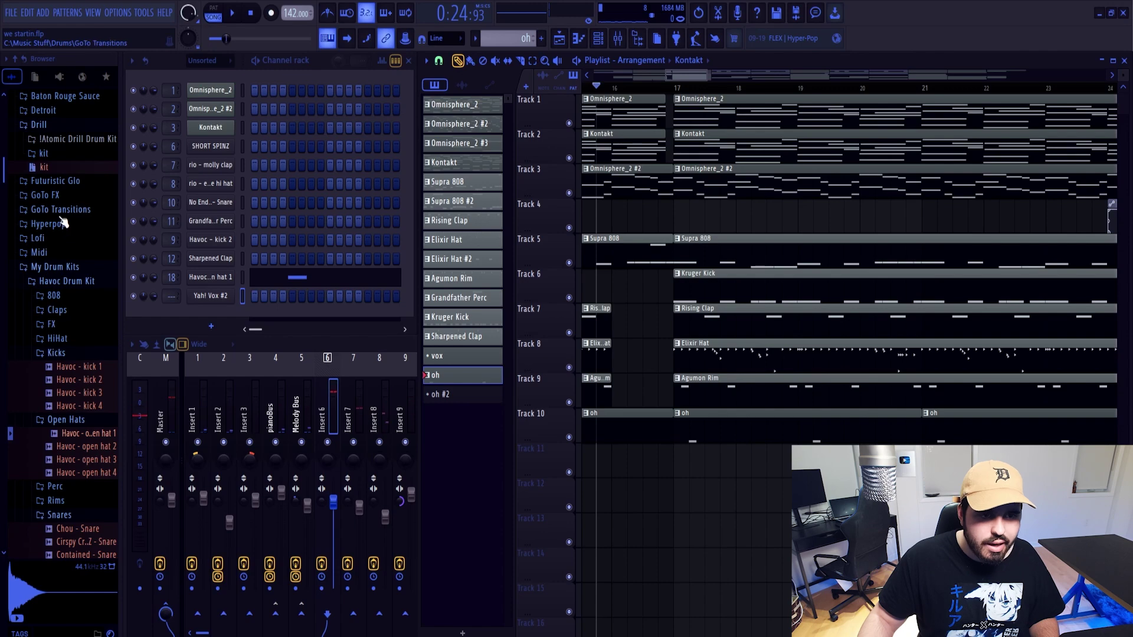
left_click(61, 209)
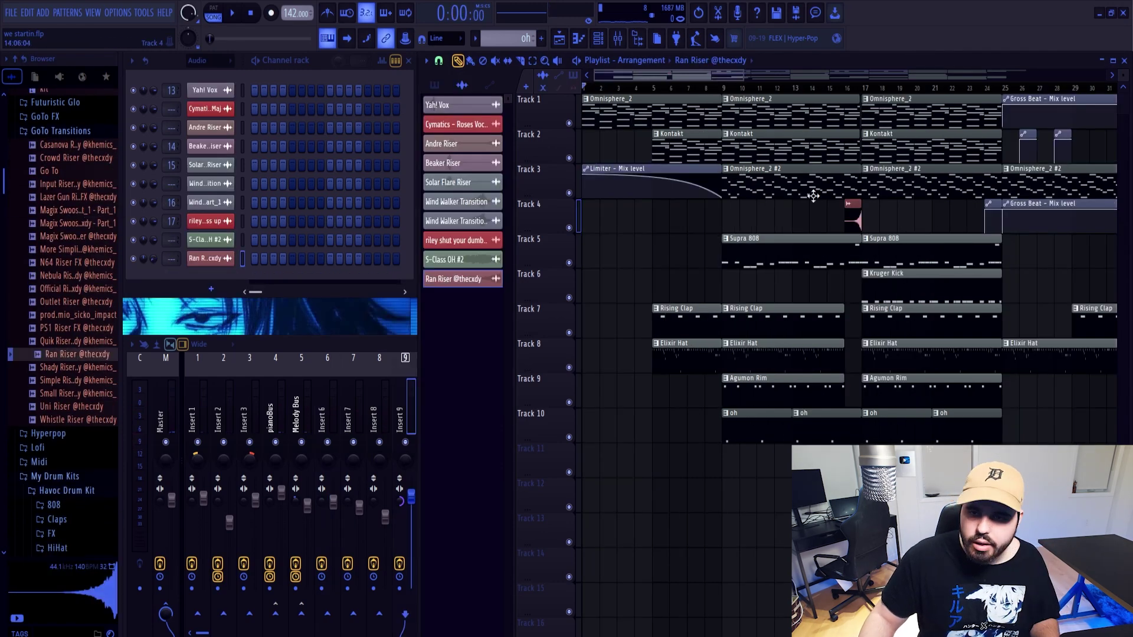
Place the rly - Riser sample from the Havoc FX folder on Track 4 from bar 8 to 10, set its volume to 22% and play it
scroll(65, 215, "up", 3)
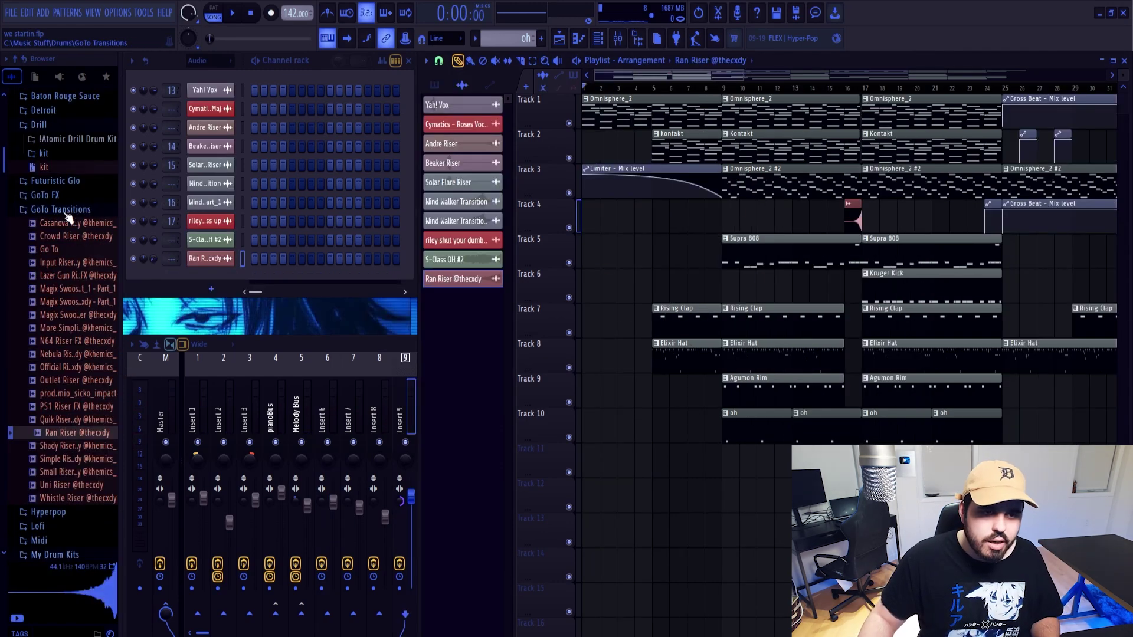
left_click(65, 211)
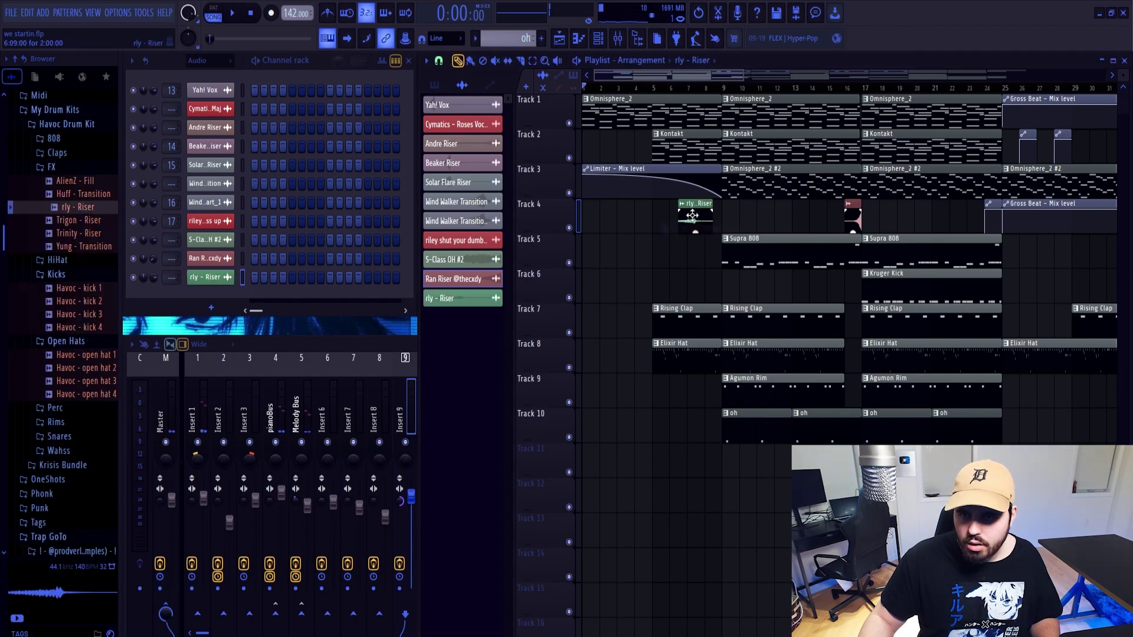
scroll(690, 213, "up", 2)
left_click_drag(682, 213, 717, 213)
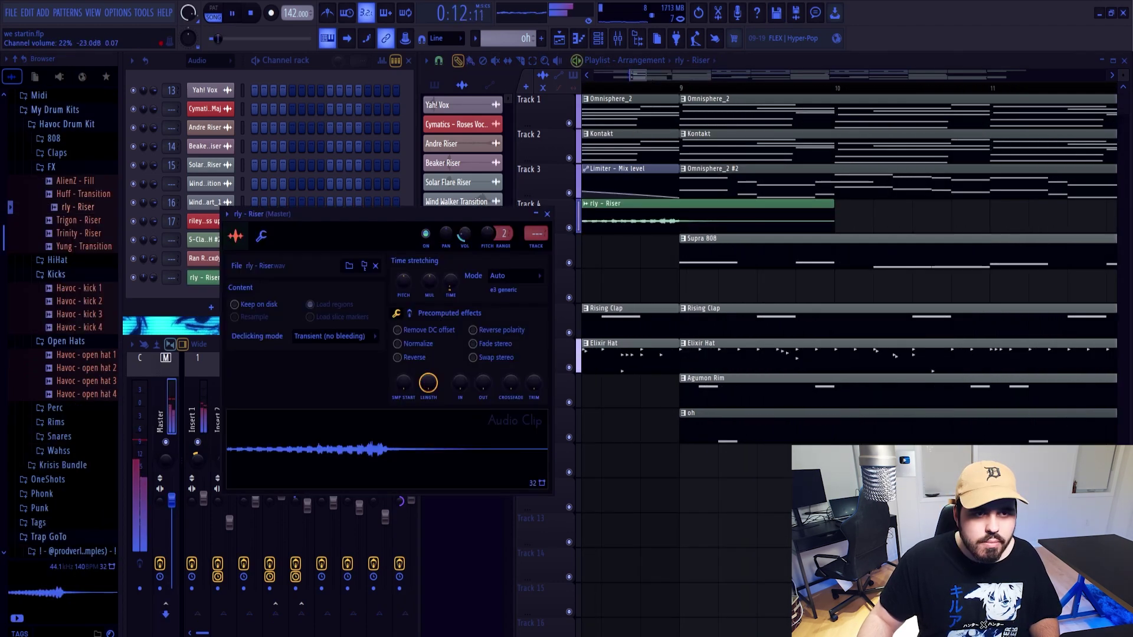
left_click(536, 231)
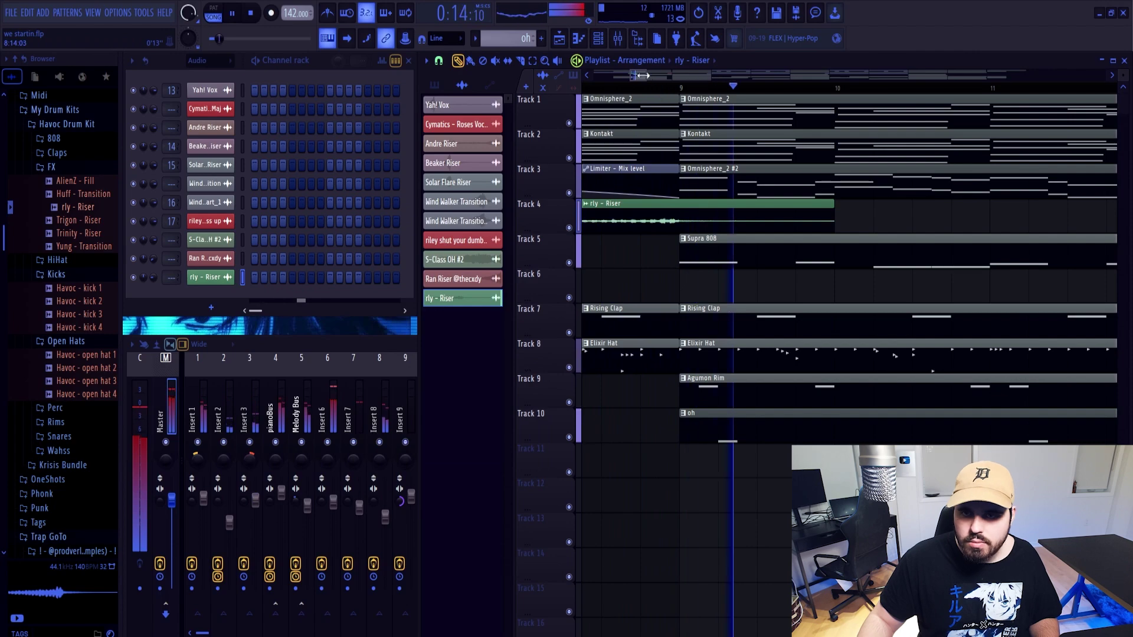
left_click_drag(645, 75, 751, 79)
key("space")
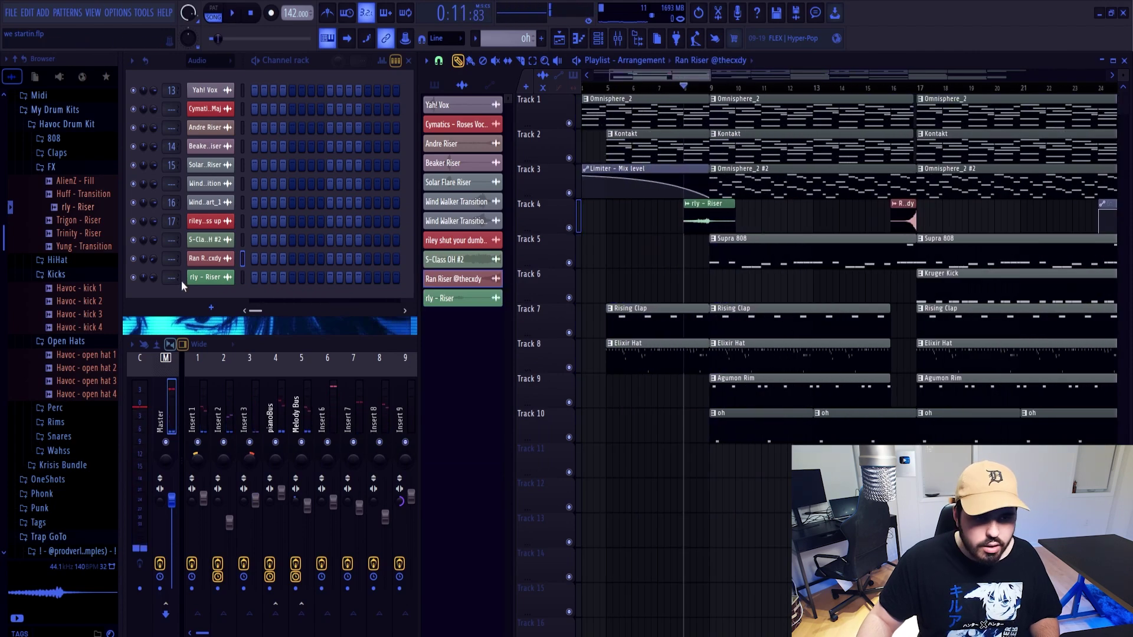
Place the Trinity - Riser sample from the Havoc FX folder on Track 6 around bar 9 and play the transition
left_click(72, 222)
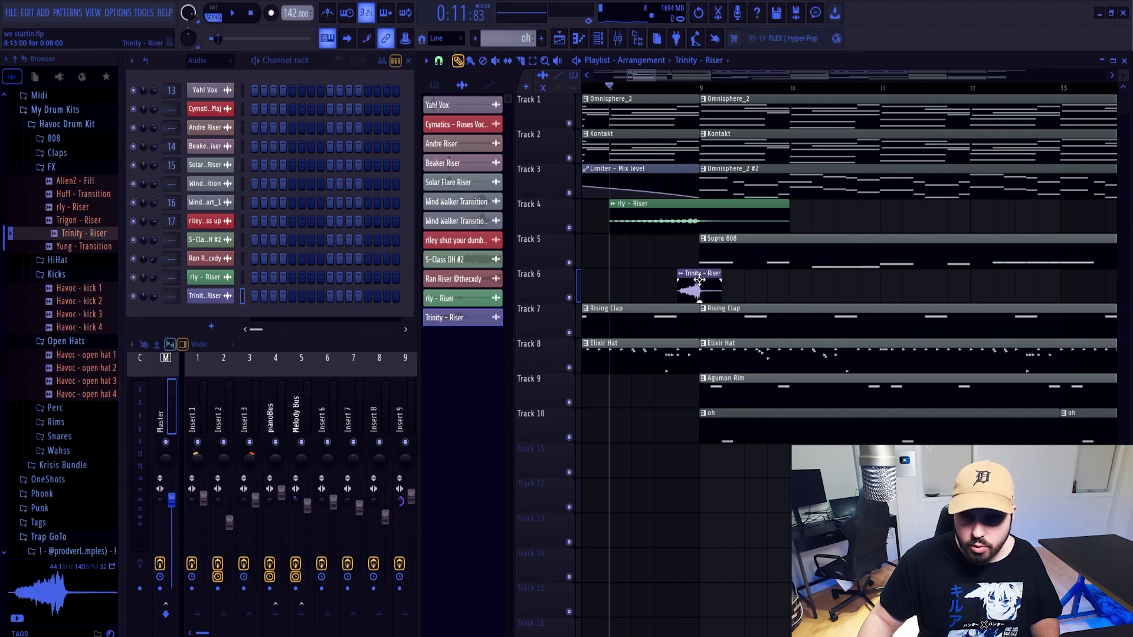
double_click(686, 277)
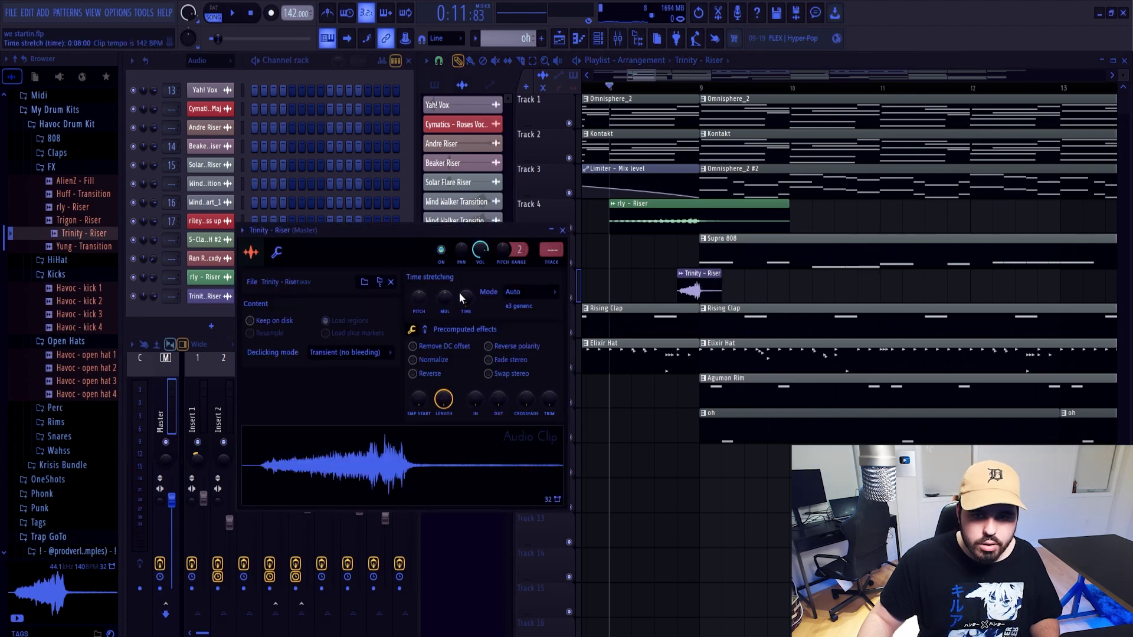
left_click(562, 230)
key("space")
Make the Supra 808 clip at bar 9 unique and delete the high D6 note at the end of its pattern
left_click_drag(656, 77, 849, 76)
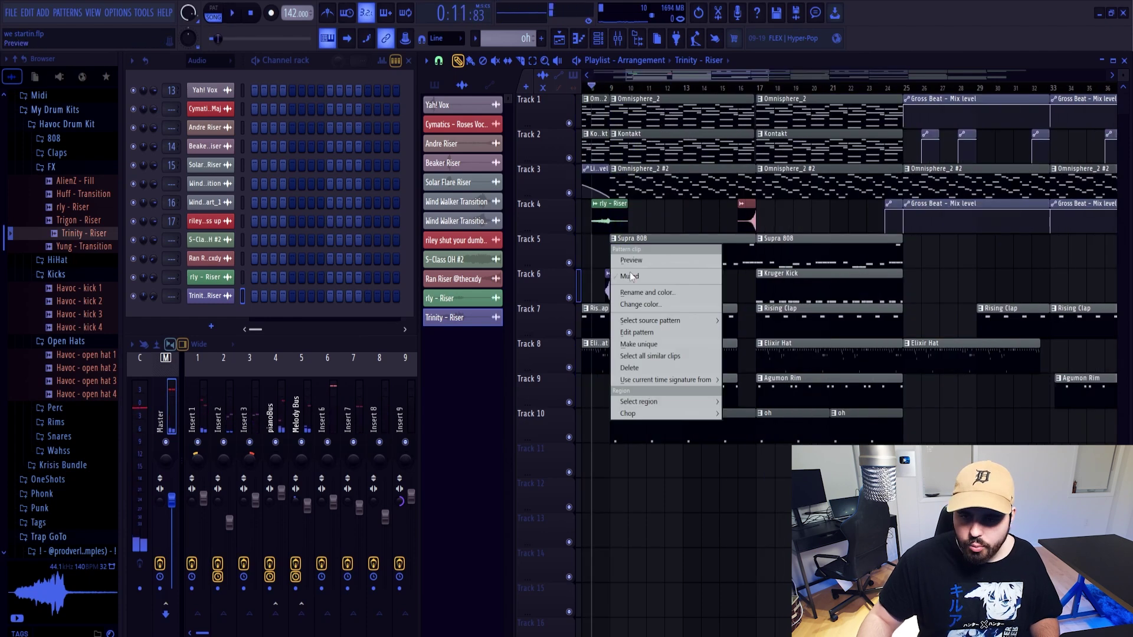
left_click(684, 339)
double_click(687, 259)
right_click(525, 145)
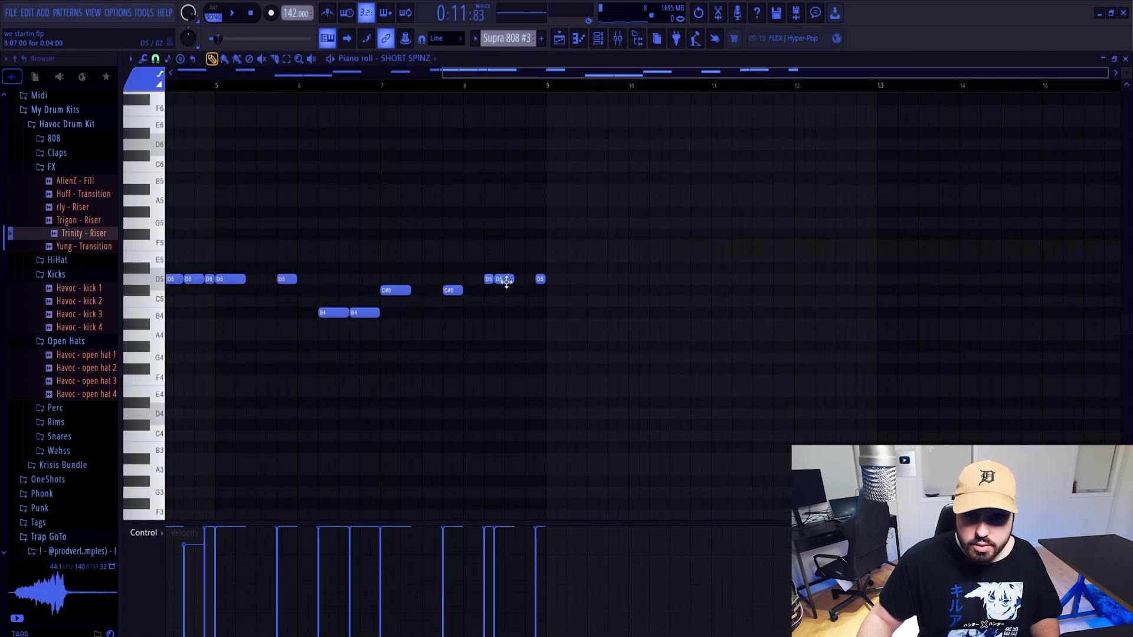
Respace the last D5 notes before bar 9 of the pattern and extend all note lengths with the articulator, multiply at 100%
left_click_drag(506, 282, 528, 279)
key("alt+l")
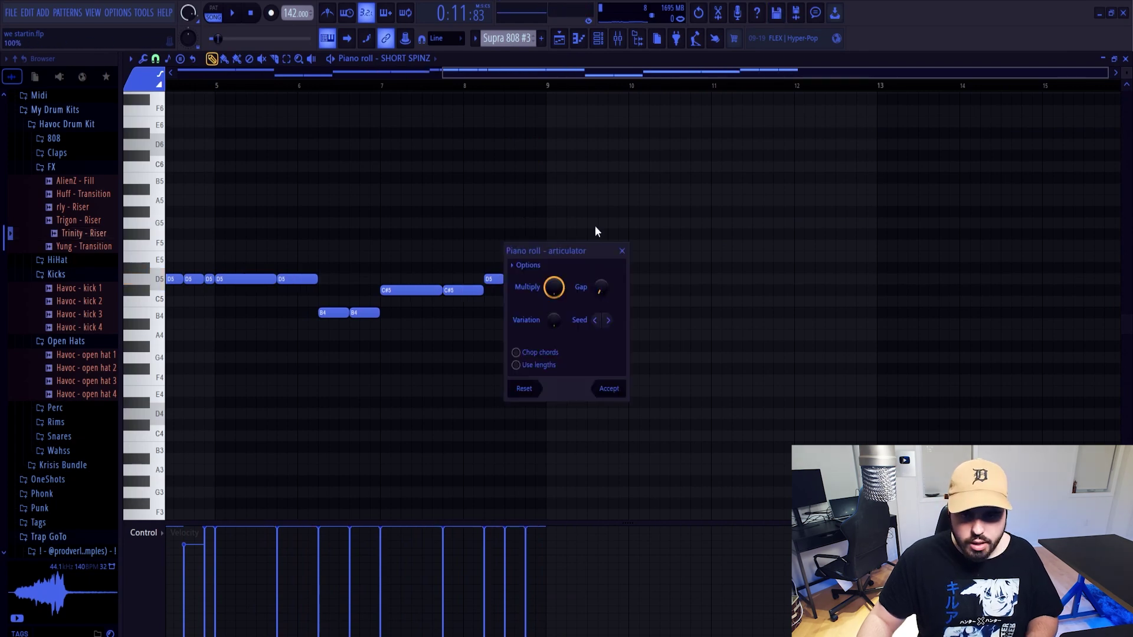
left_click(608, 387)
key("space")
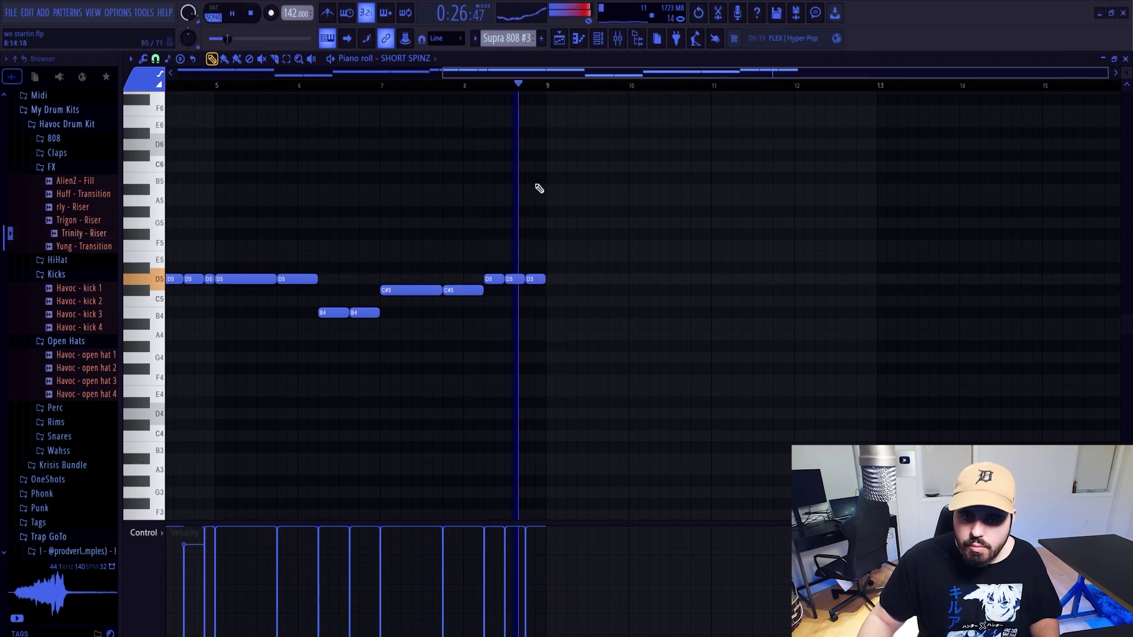